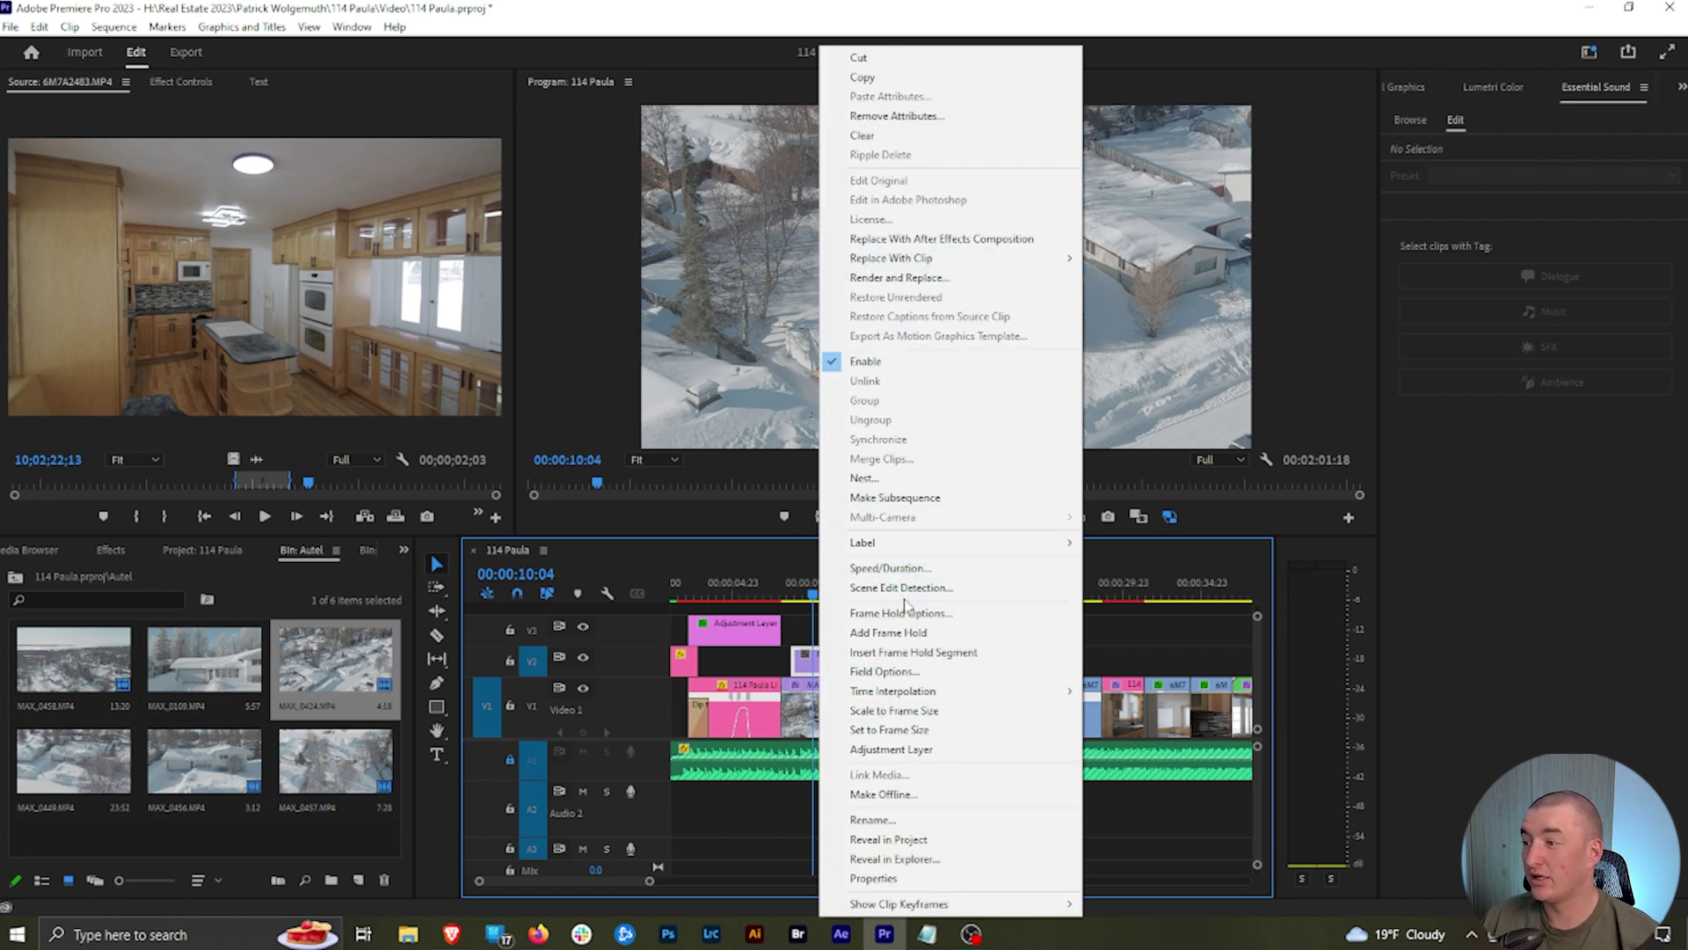
# Step: Set the selected drone clip on V2 to the sequence's frame size
pyautogui.click(886, 632)
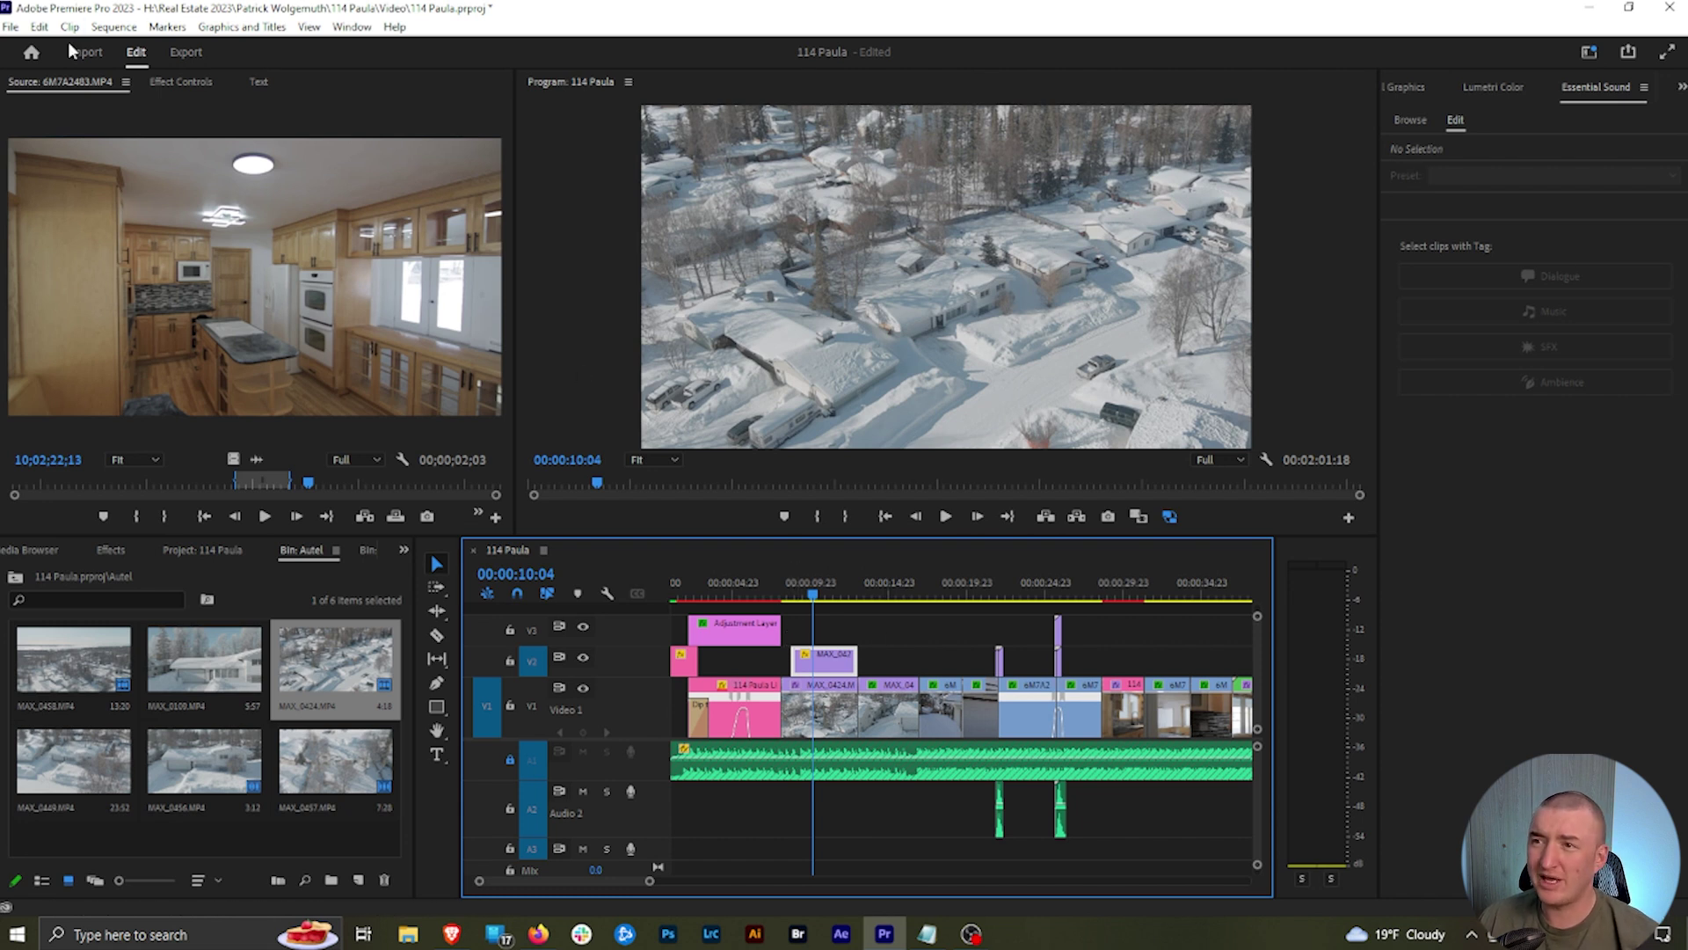
# Step: Look up the Set to Frame Size command in the keyboard shortcuts by searching "set to f", without assigning a shortcut
pyautogui.click(41, 27)
pyautogui.click(79, 605)
pyautogui.write('set')
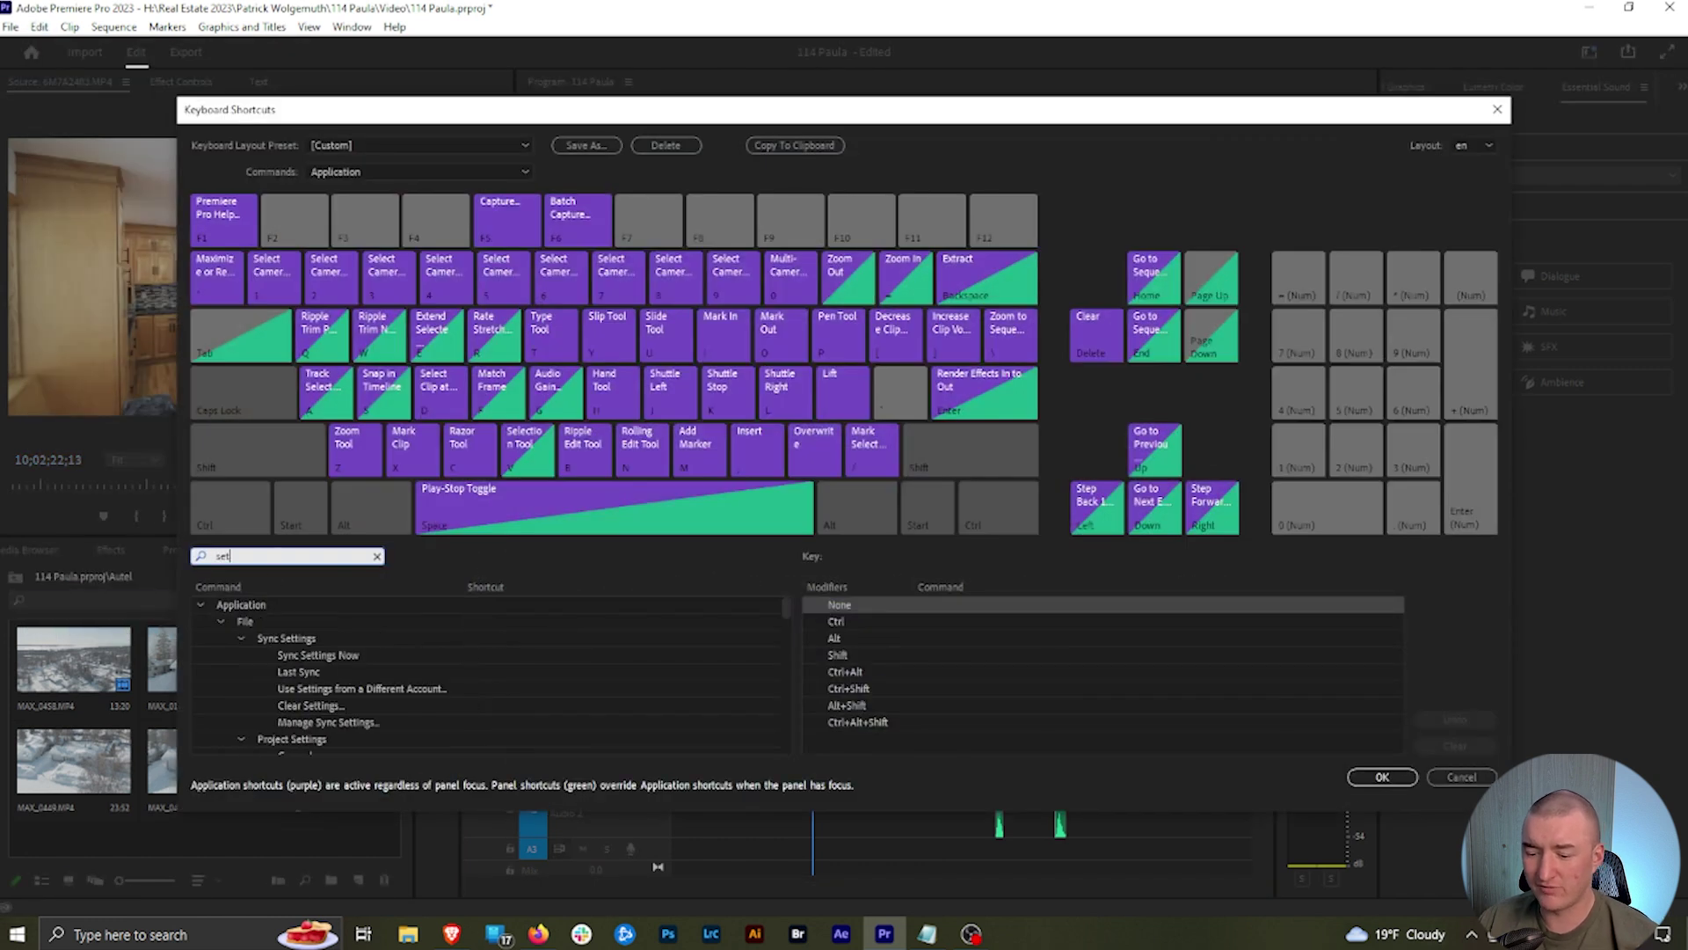
pyautogui.write(' ro')
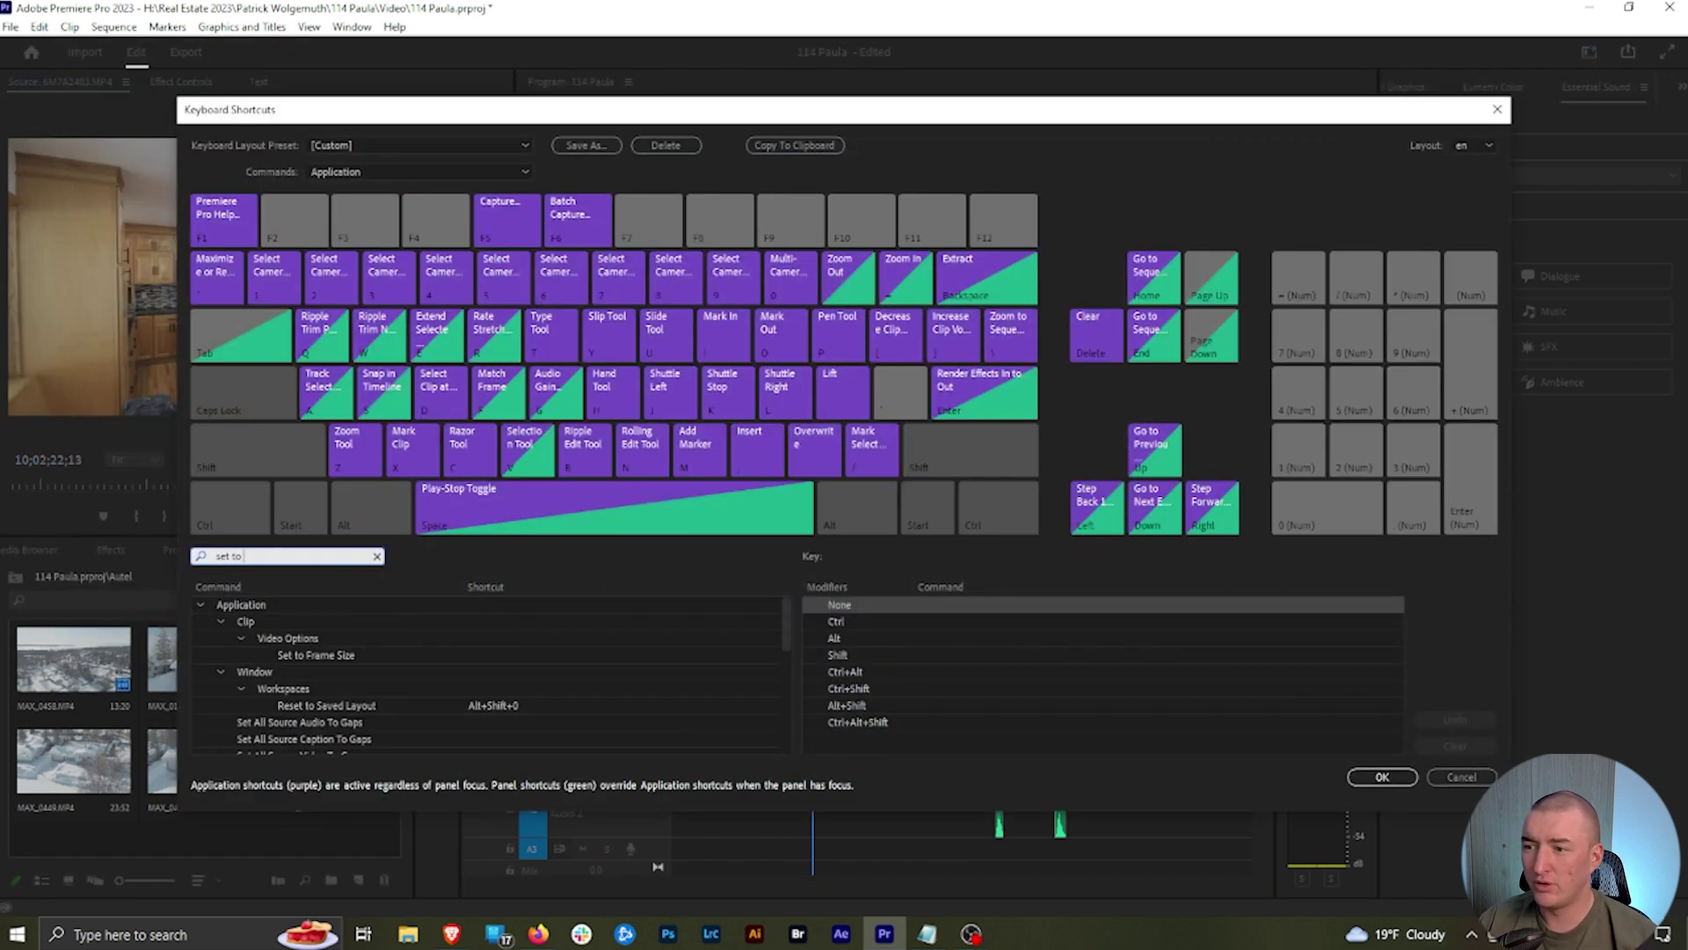
pyautogui.write(' f')
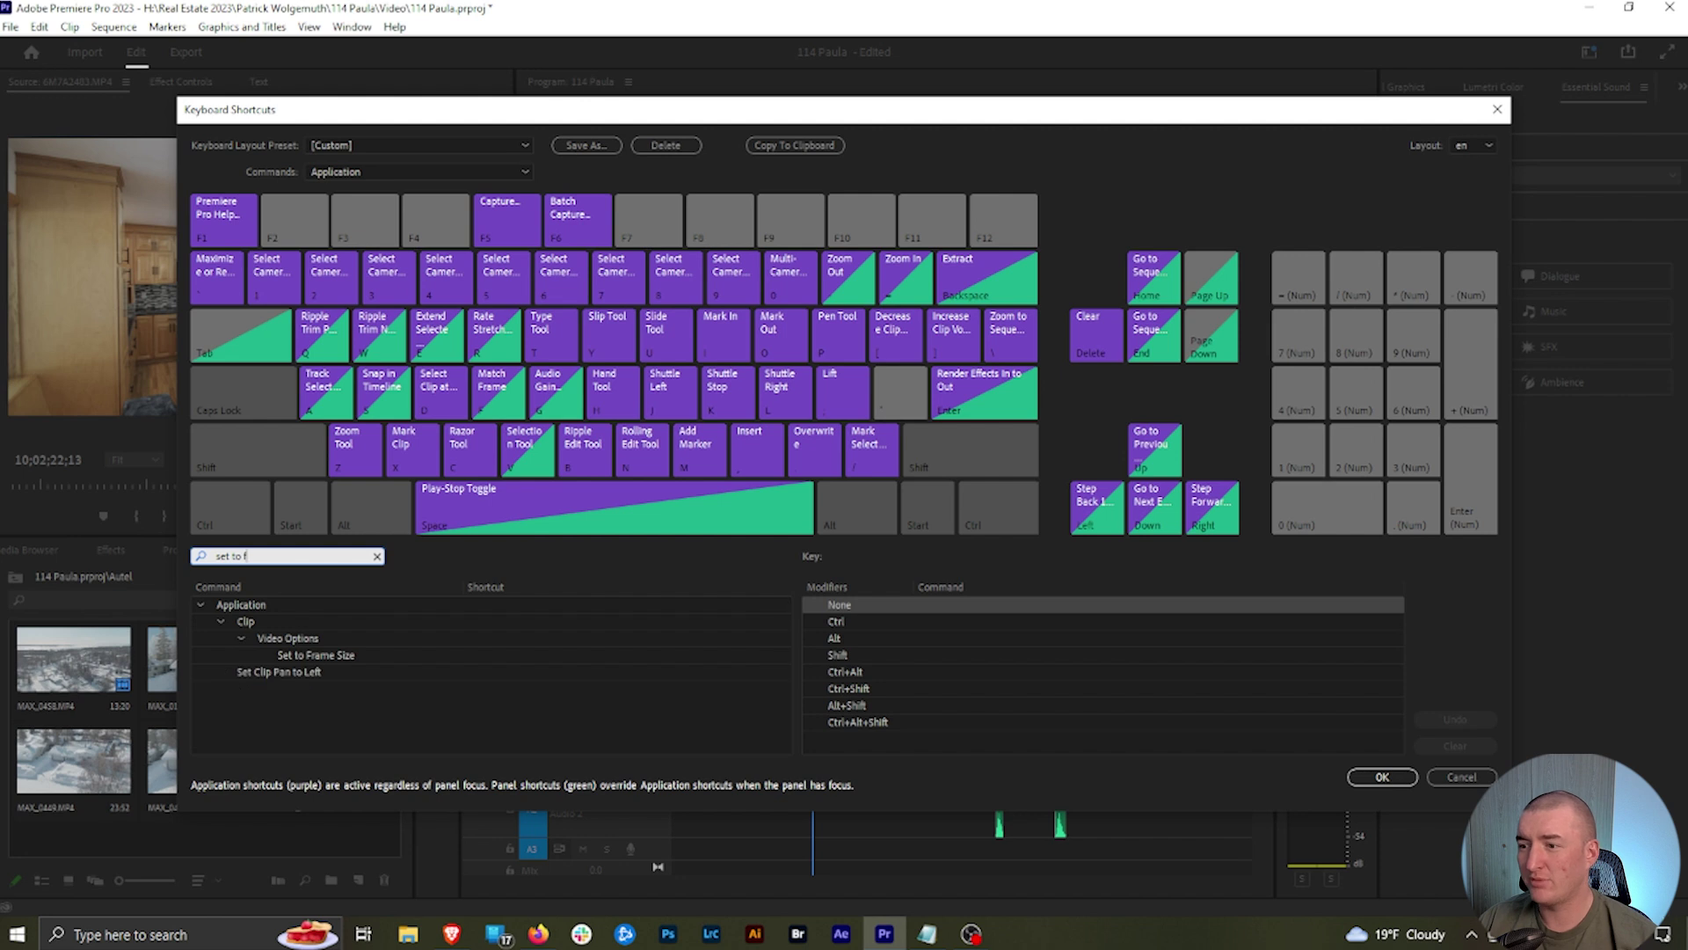
pyautogui.click(316, 658)
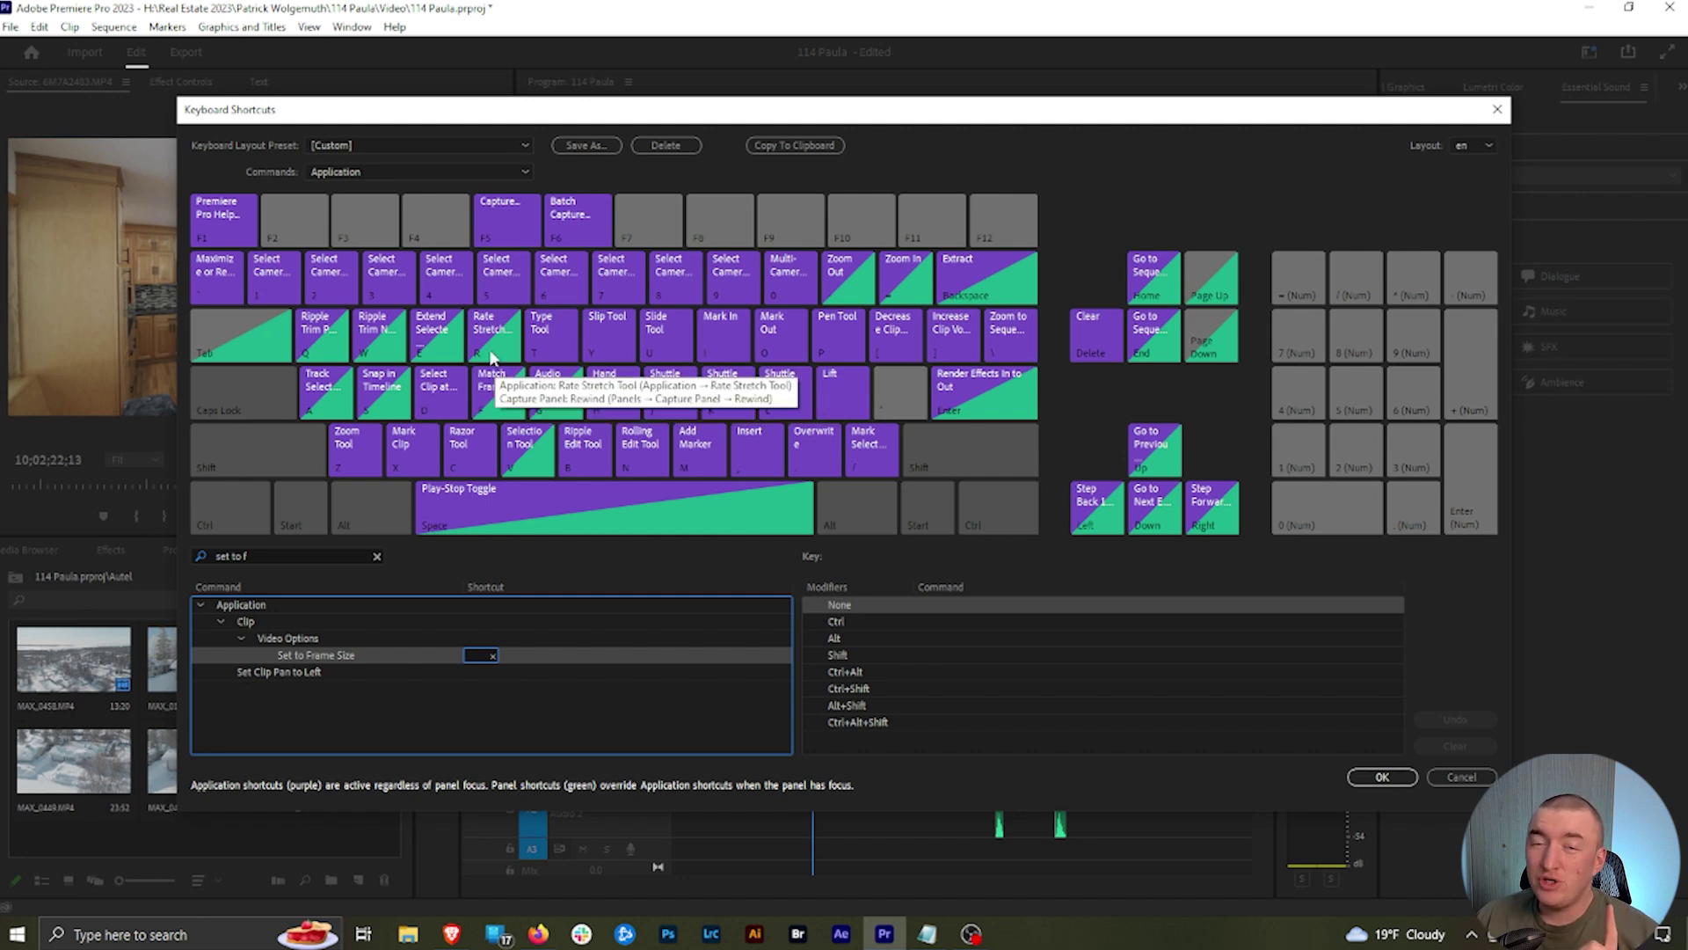
pyautogui.click(1497, 109)
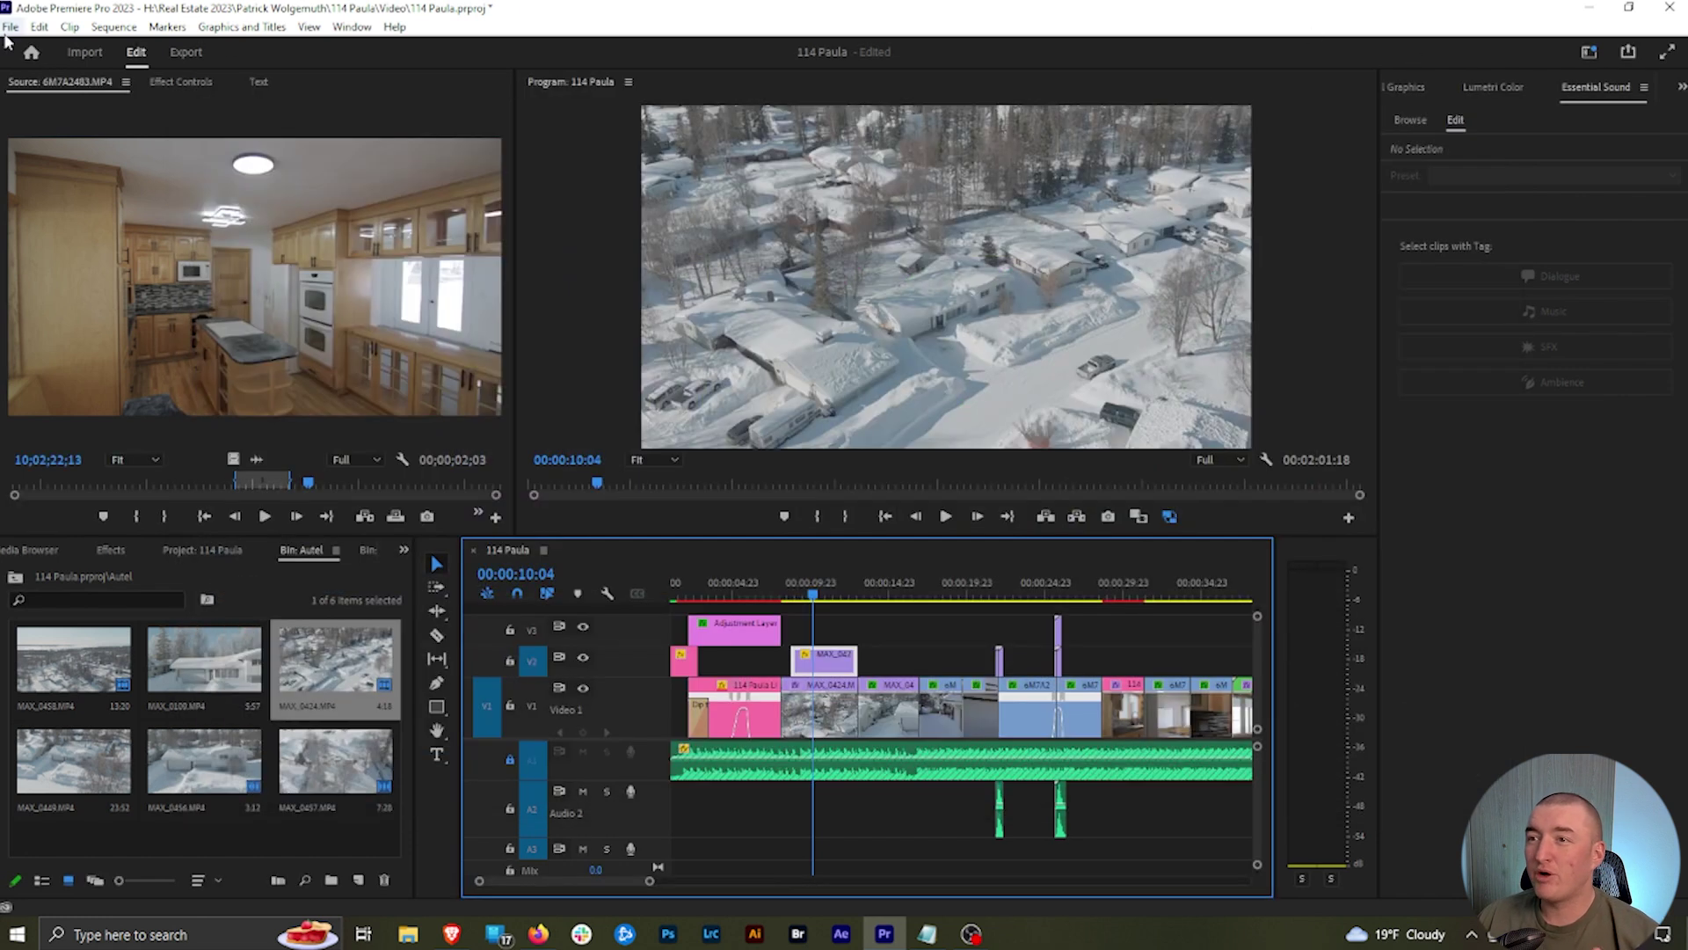
# Step: Change the Default Media Scaling preference to Set to frame size and apply it
pyautogui.click(40, 26)
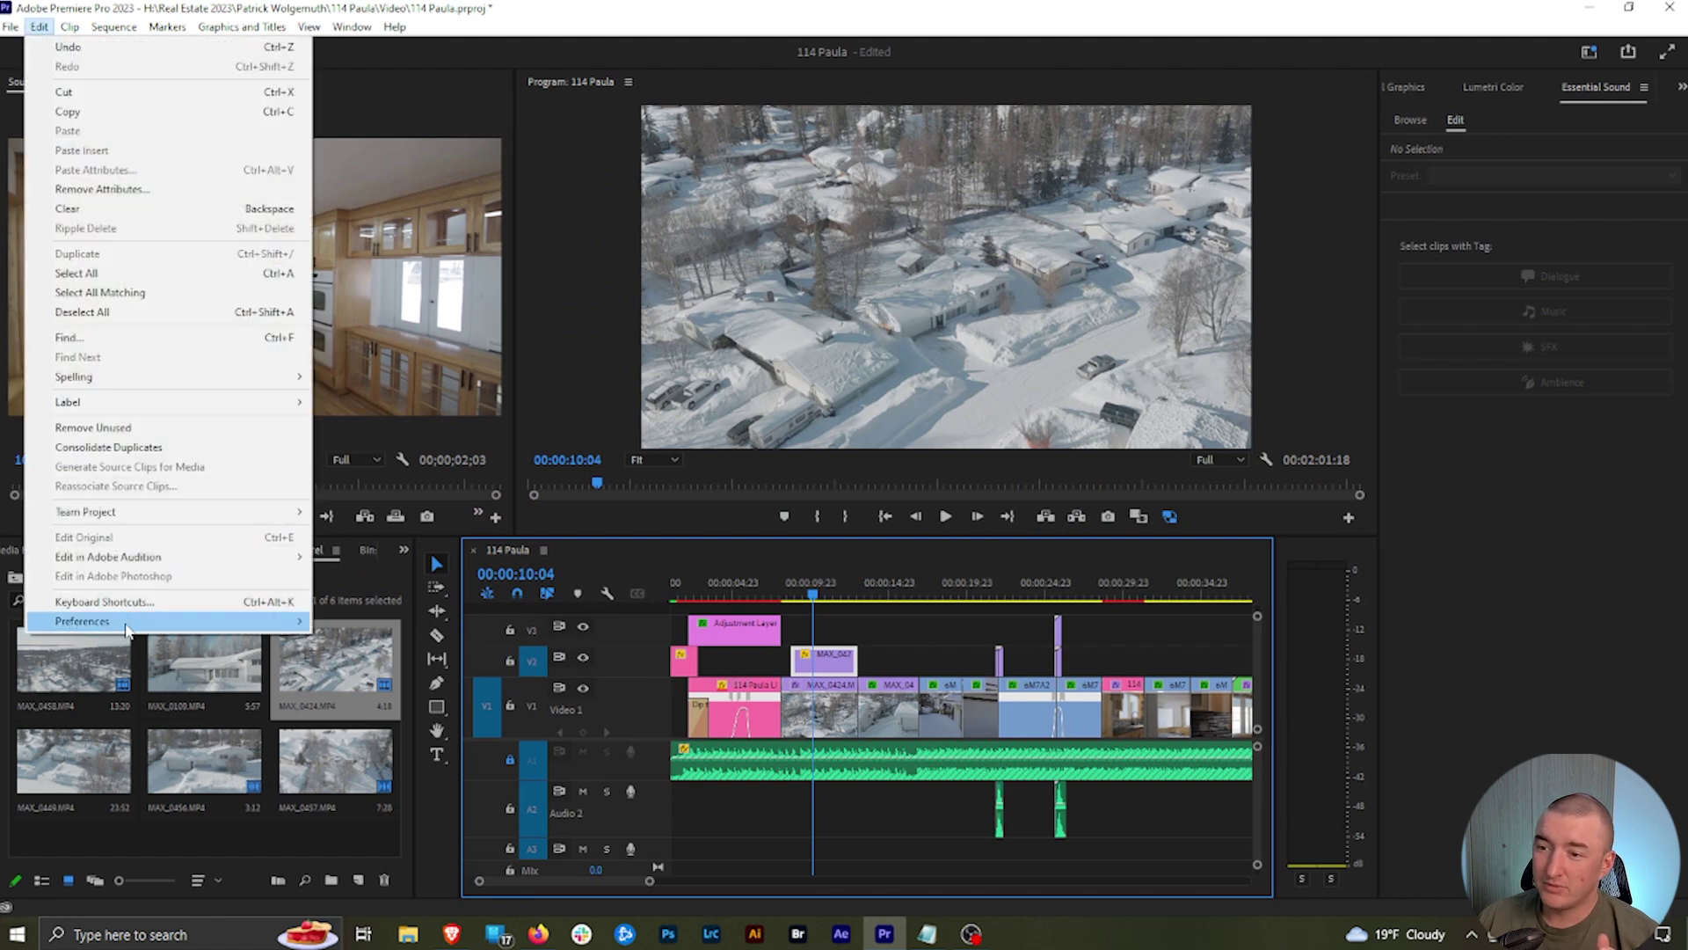
pyautogui.moveTo(126, 629)
pyautogui.click(378, 479)
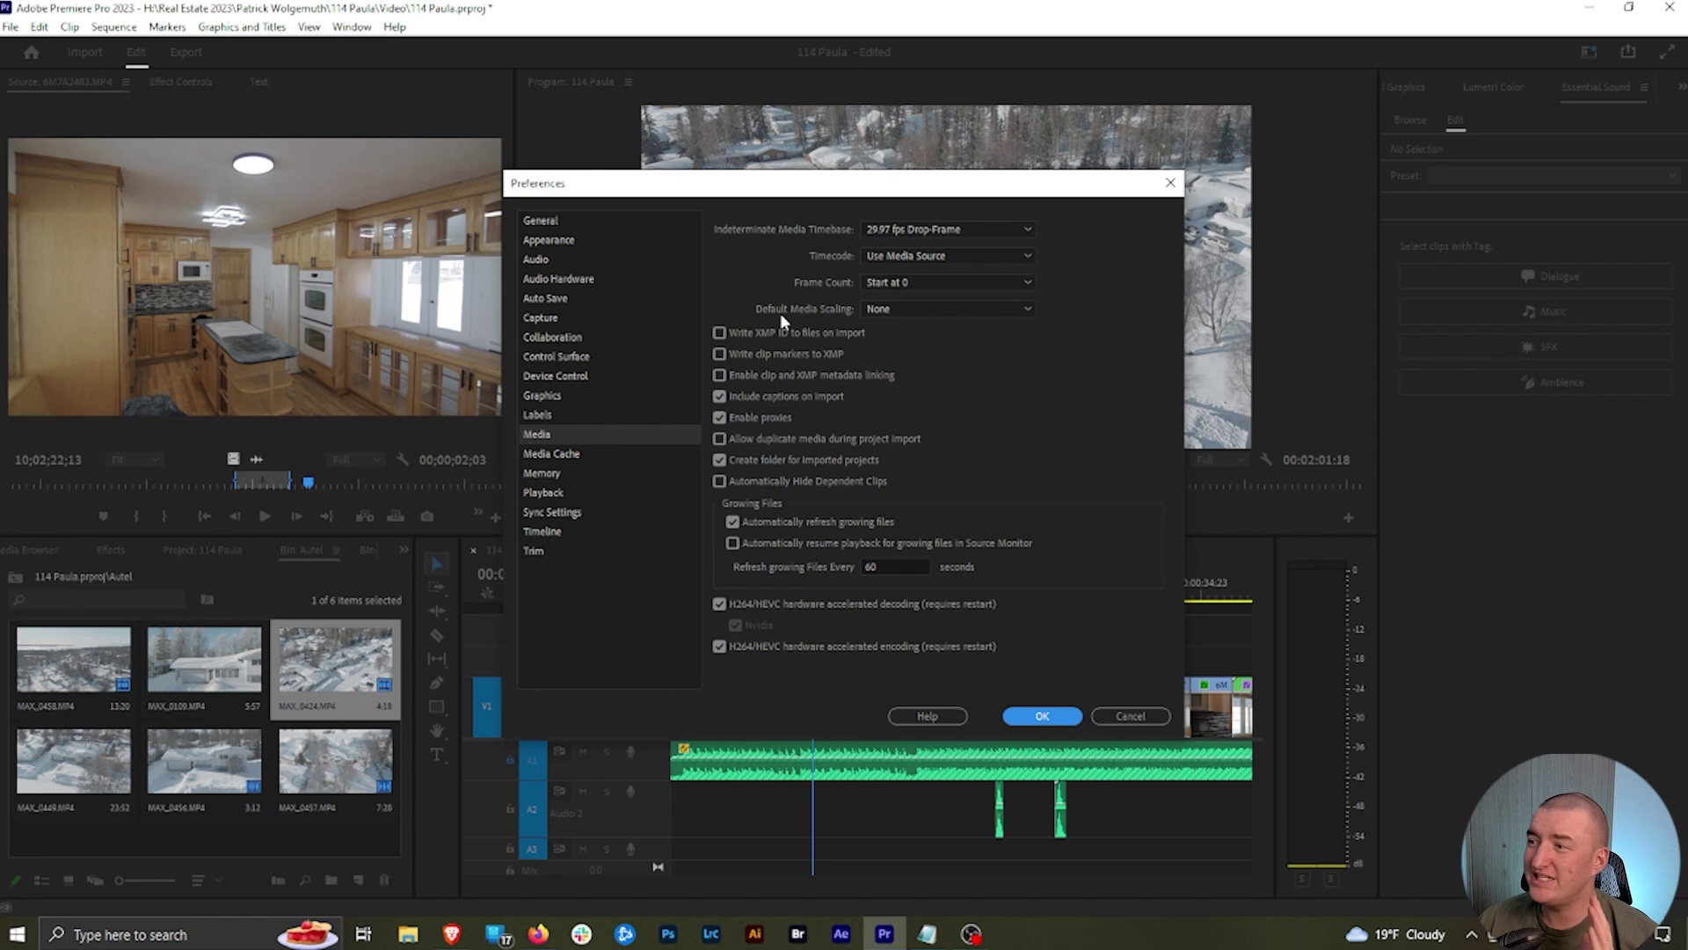
pyautogui.click(932, 308)
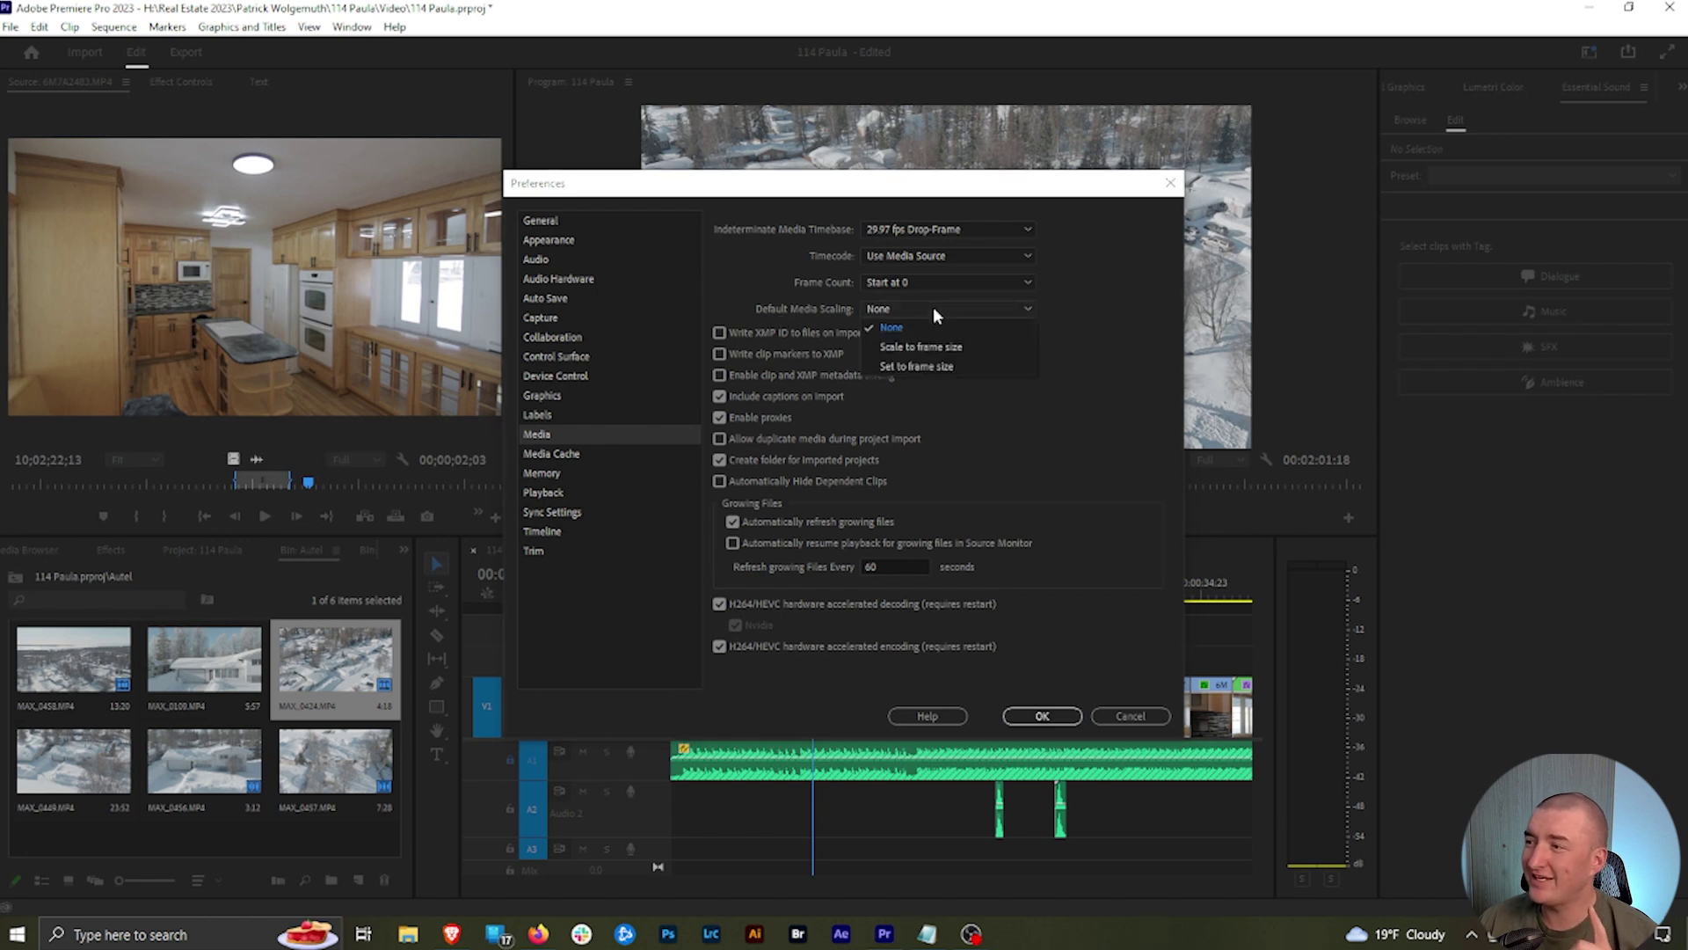
pyautogui.click(931, 363)
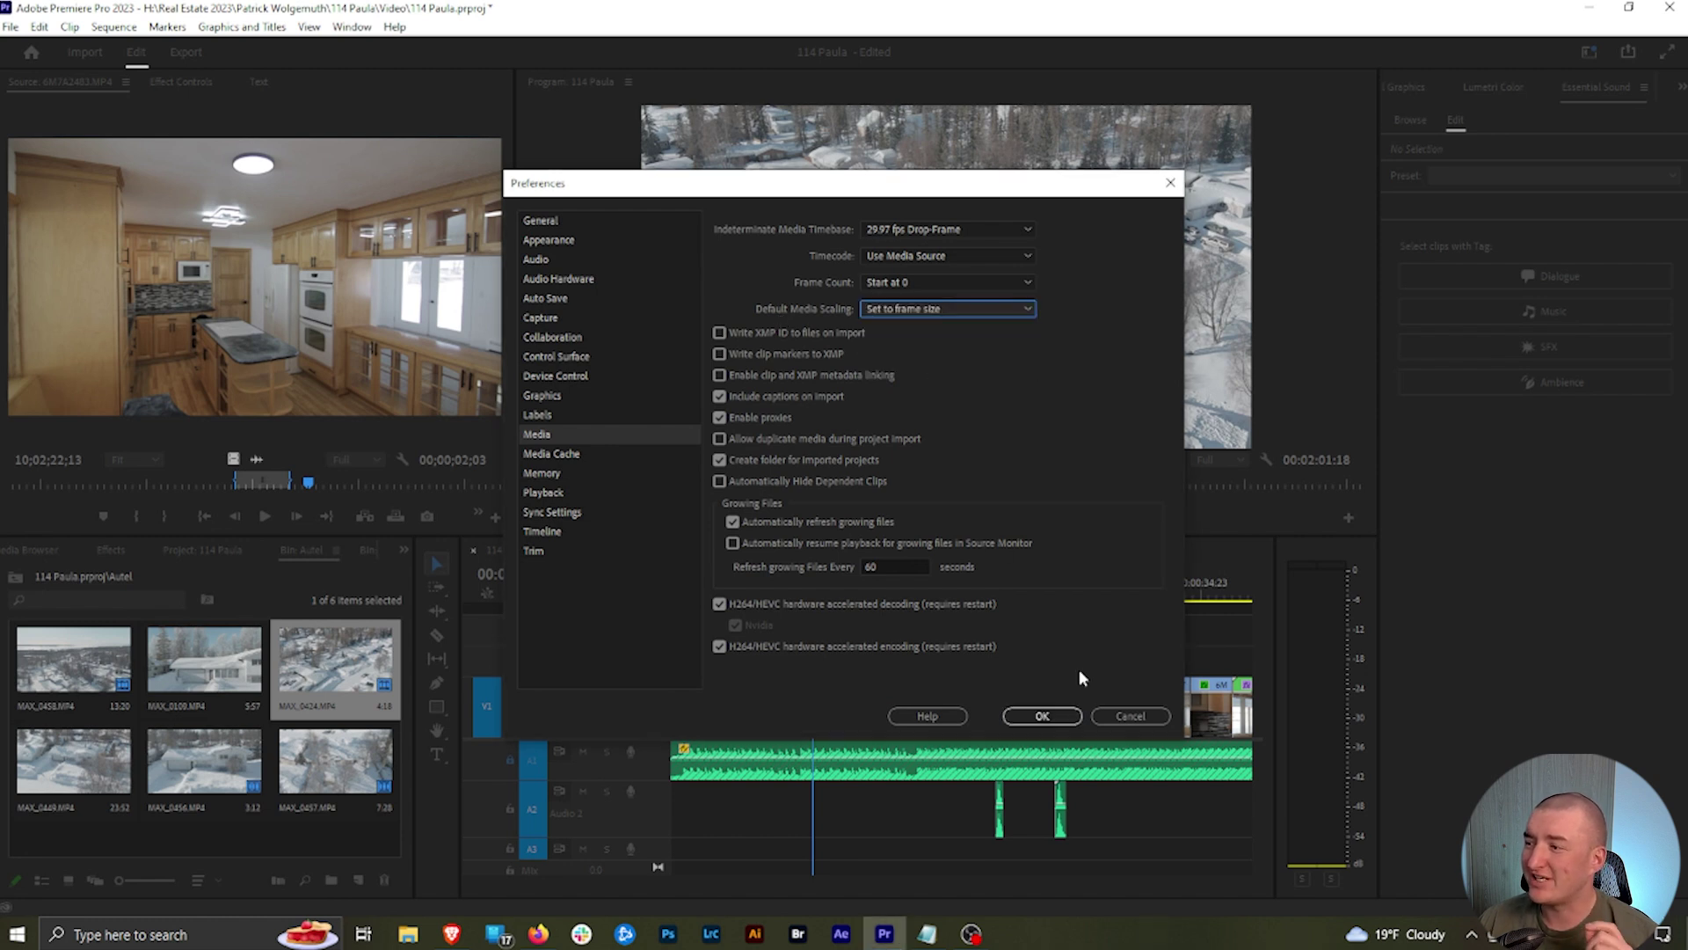
pyautogui.click(1042, 715)
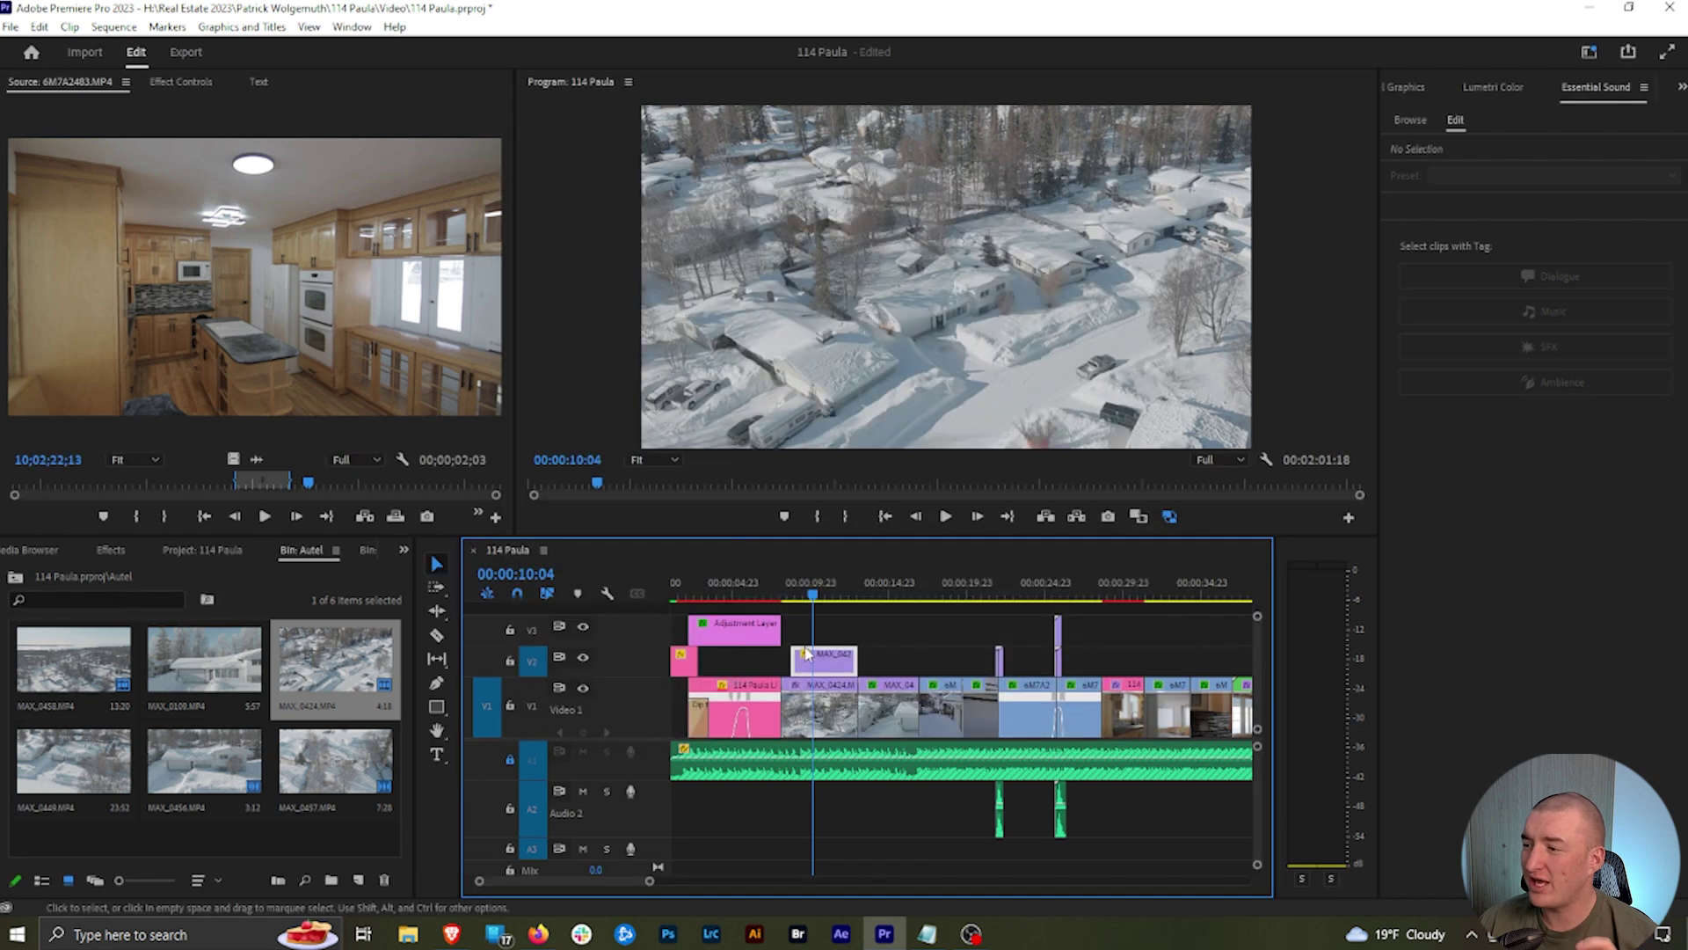
# Step: Remove the extra drone clip from V2 and place the playhead at 00:00:09:12
pyautogui.moveTo(832, 667); pyautogui.dragTo(797, 665)
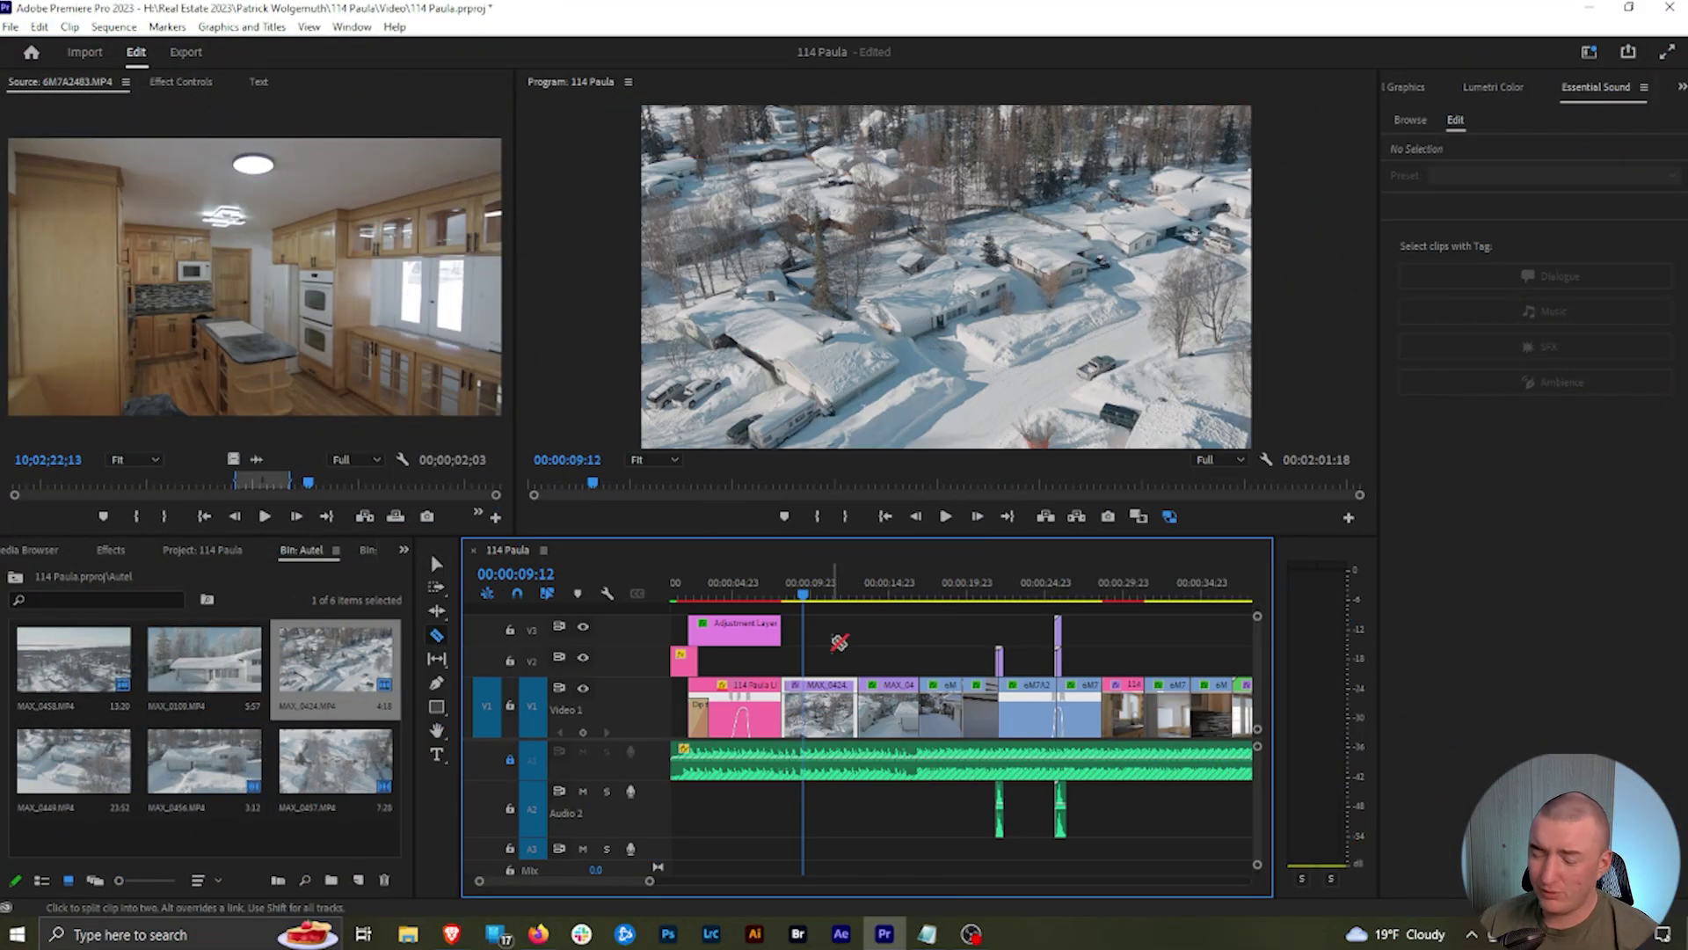
# Step: Split the MAX_0424 clip on V1 at 00:00:09:12 with the Razor tool and delete the part before the cut
pyautogui.click(805, 706)
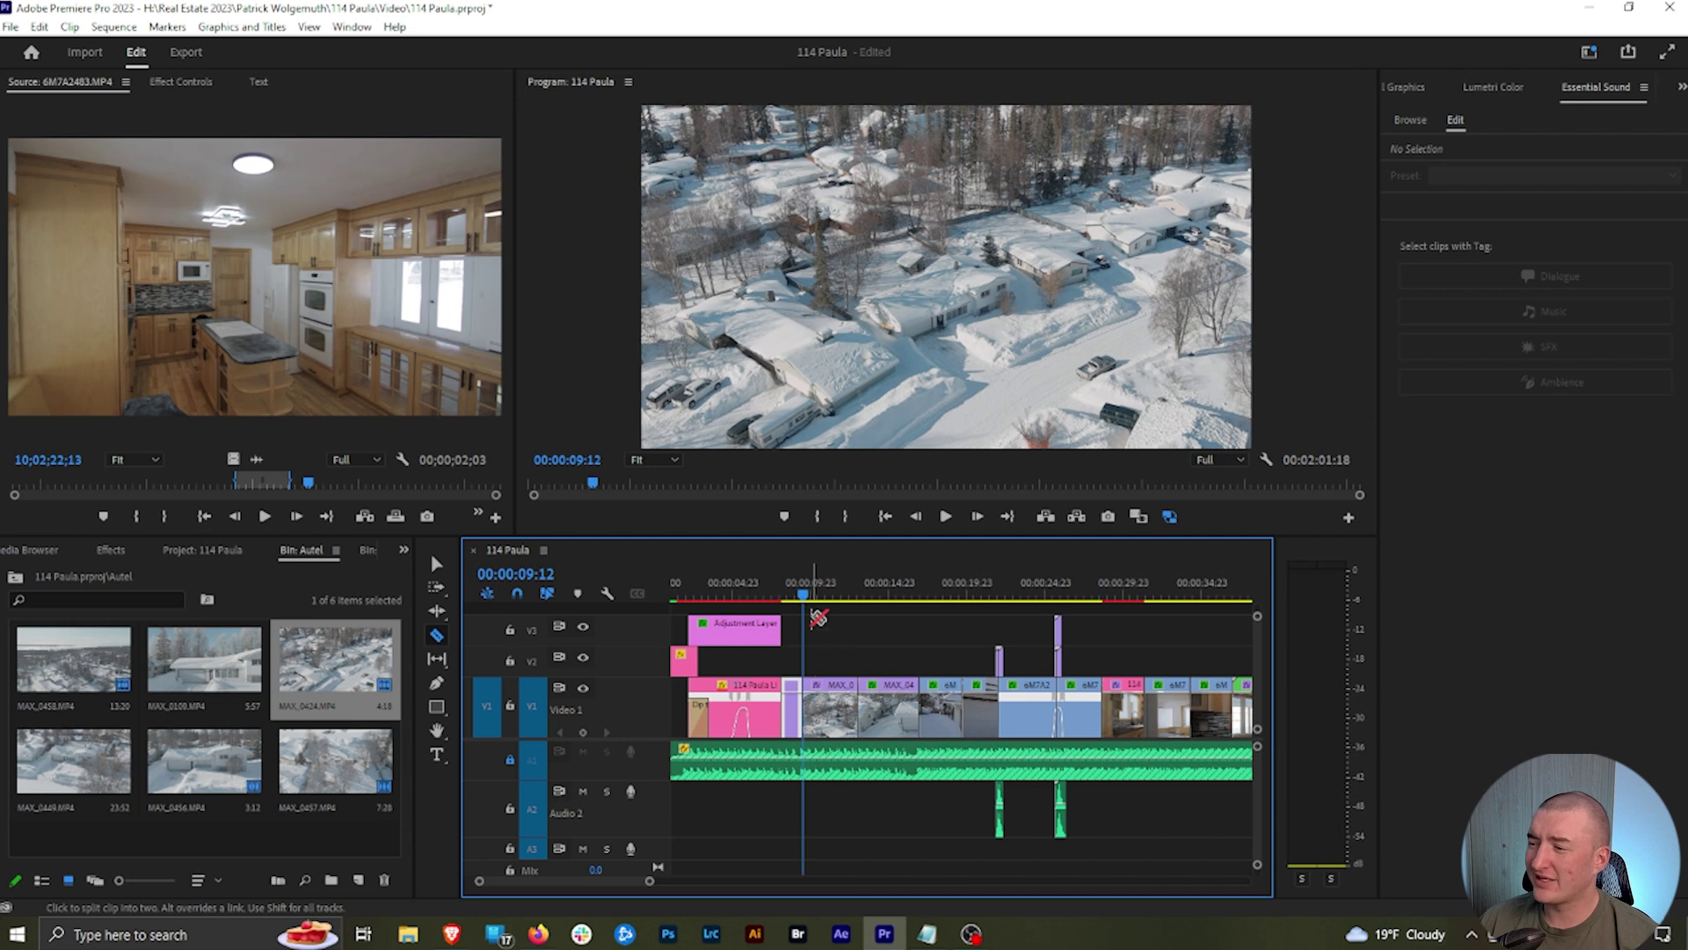
pyautogui.click(814, 601)
pyautogui.moveTo(816, 605); pyautogui.dragTo(794, 607)
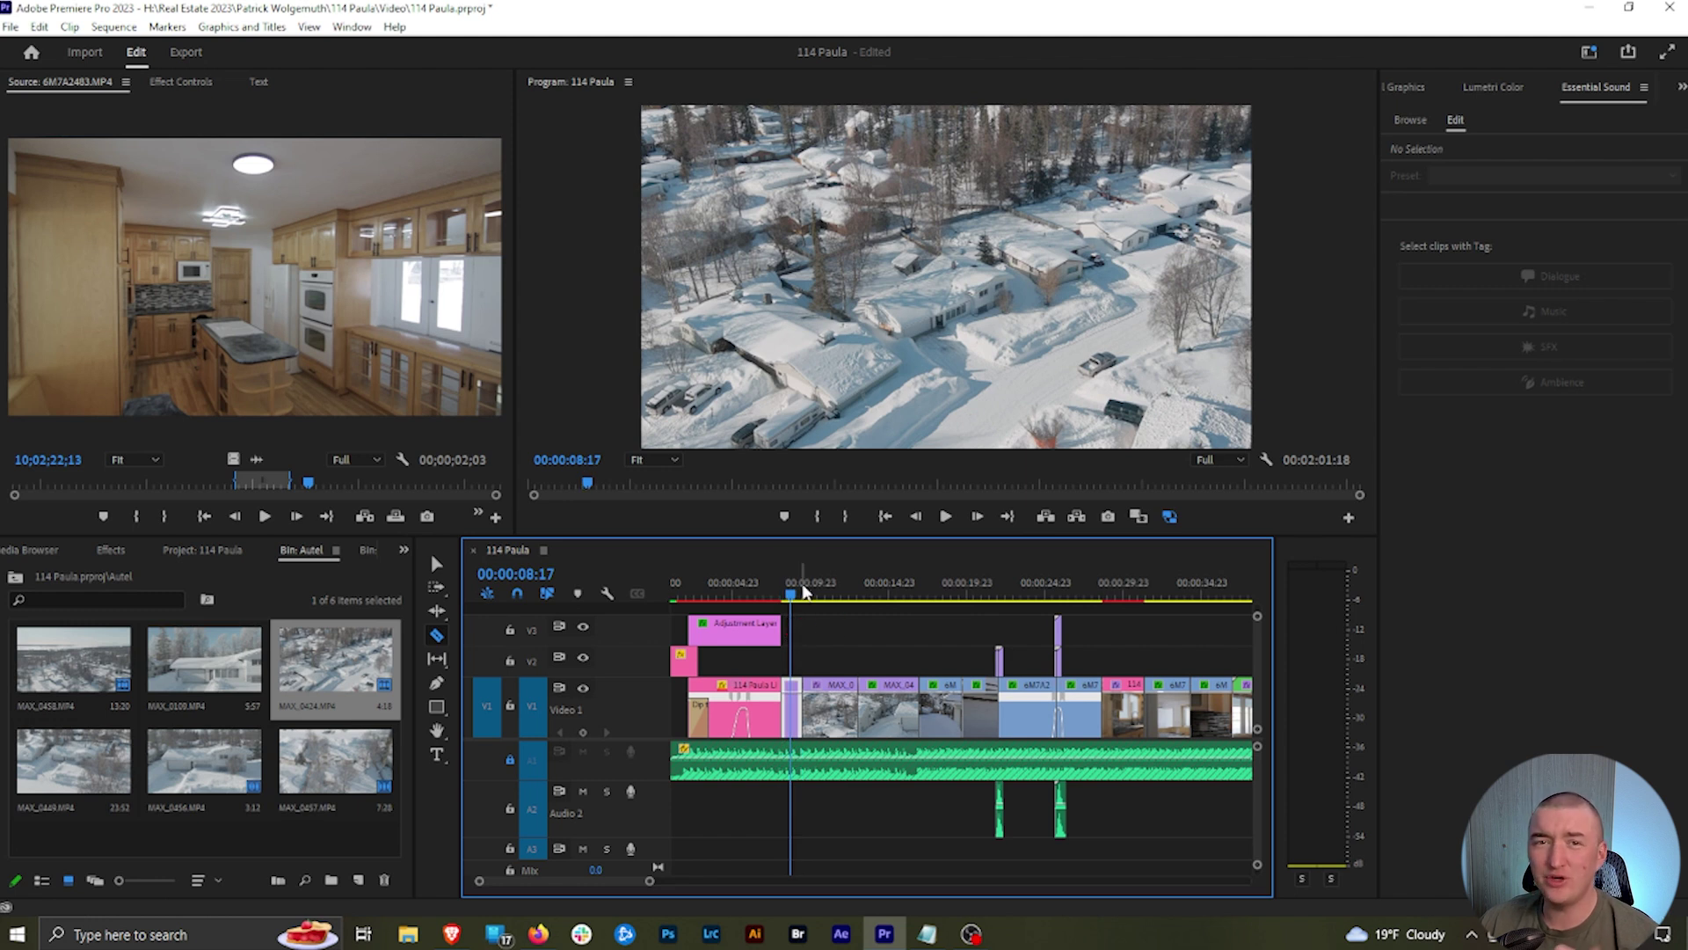
pyautogui.press('Delete')
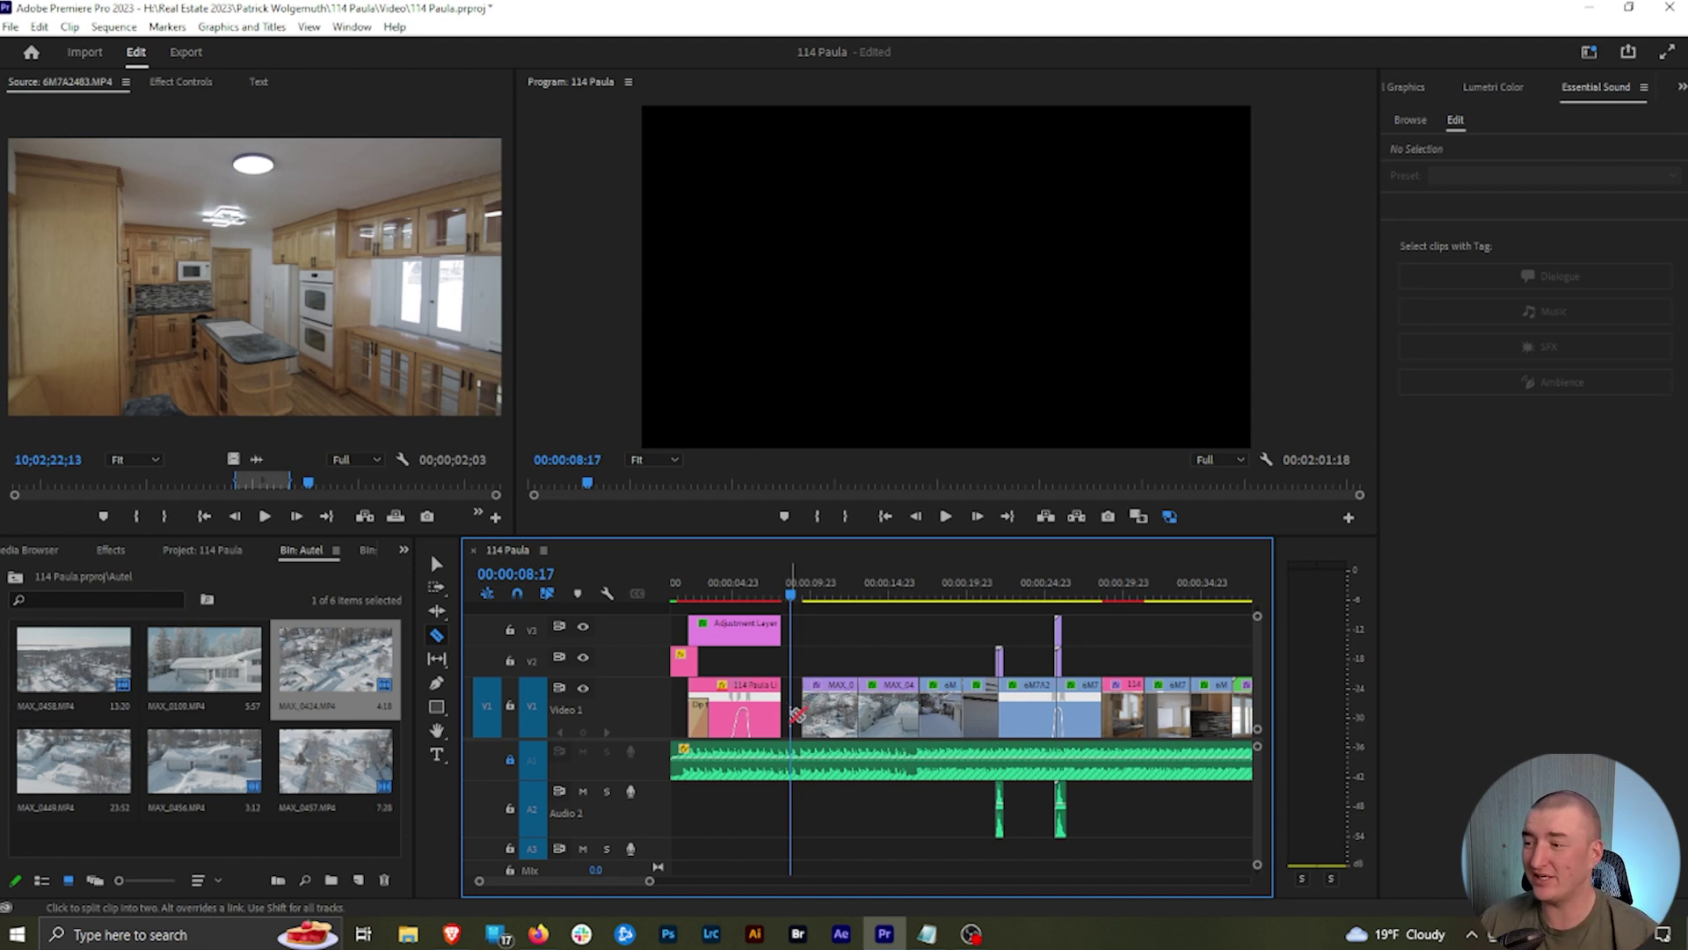
pyautogui.press('v')
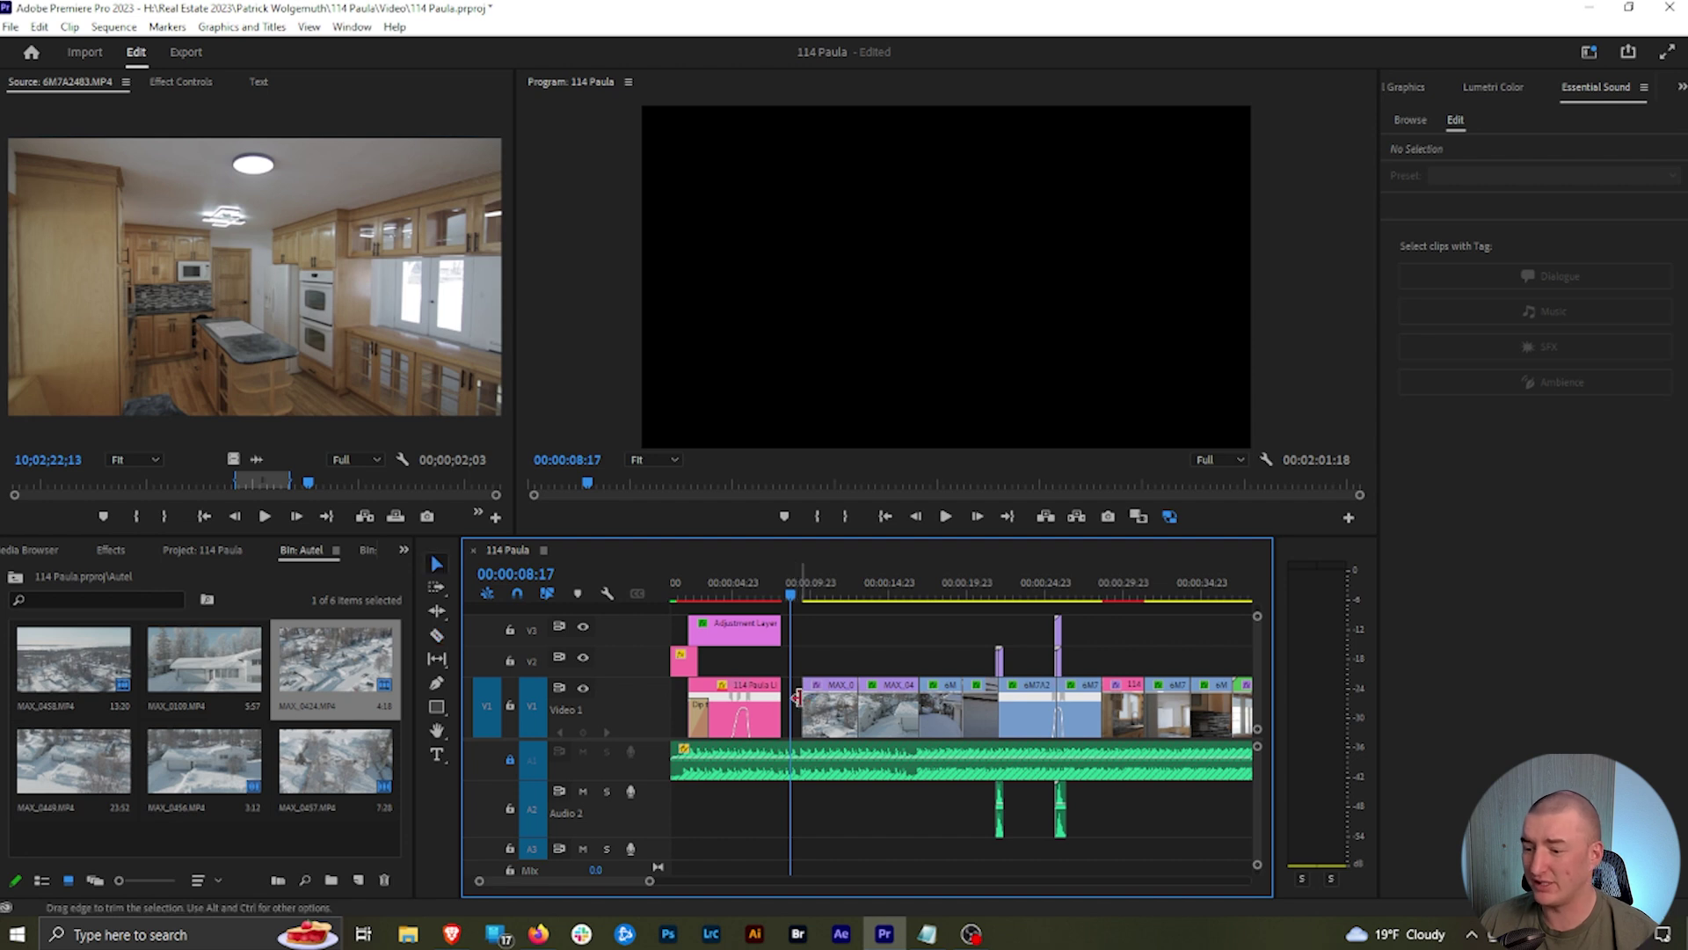
# Step: Close the gap before the MAX_0424 clip on V1, and undo this together with the deletion and the split
pyautogui.click(819, 591)
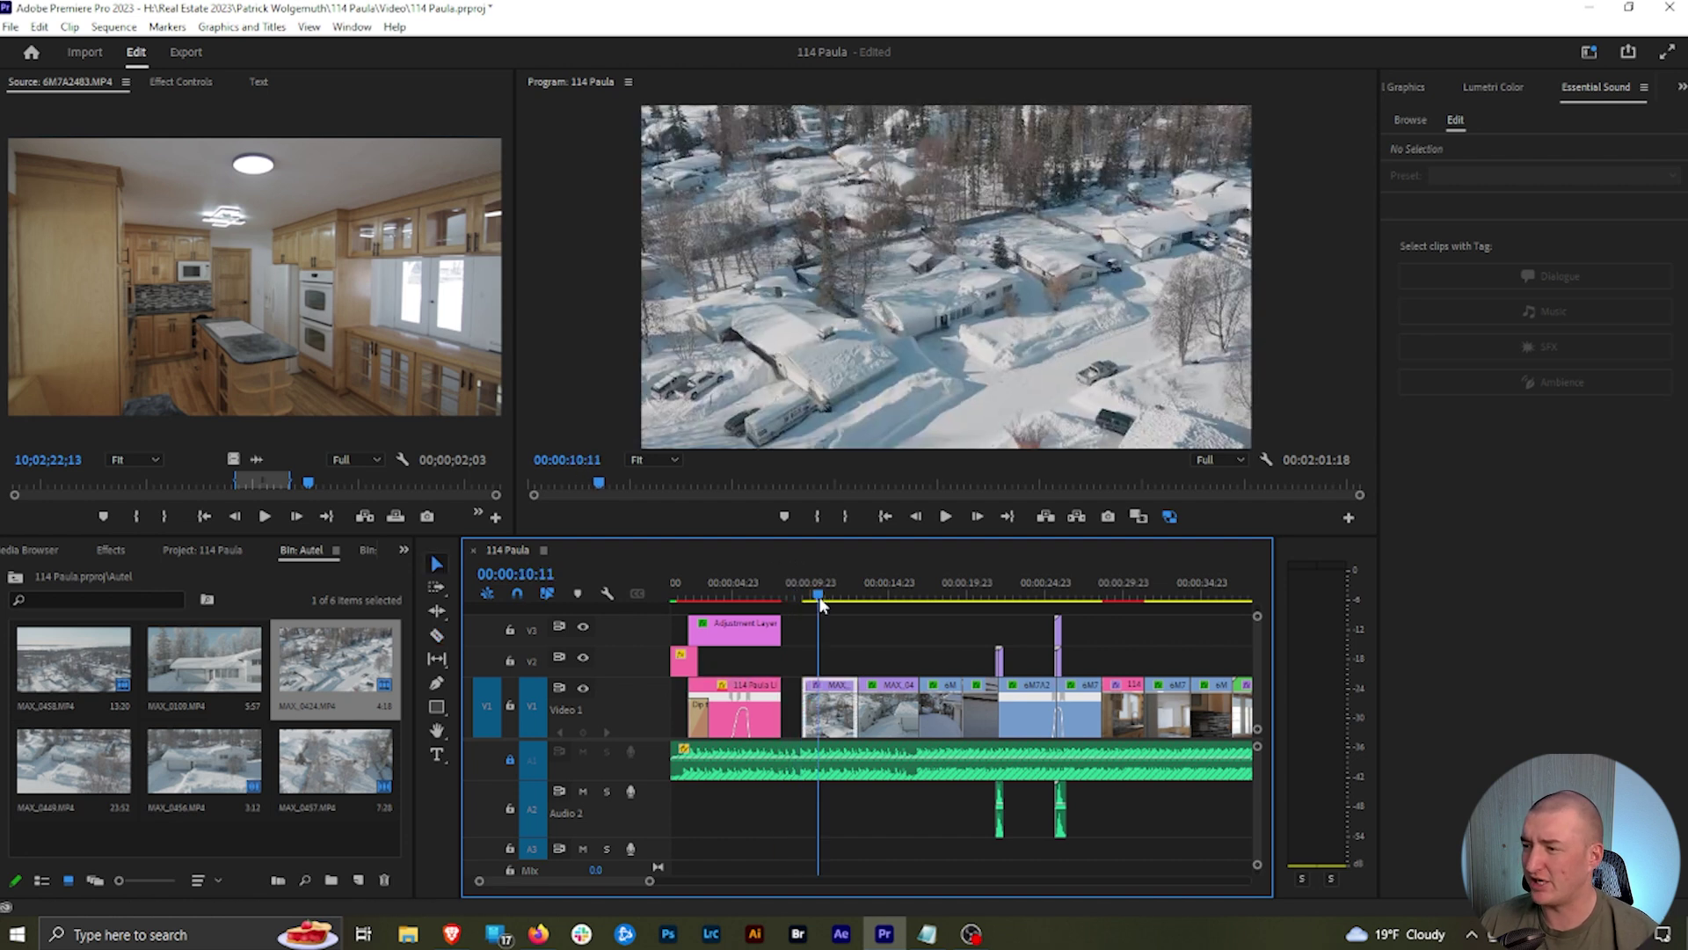
pyautogui.click(794, 694)
pyautogui.press('Delete')
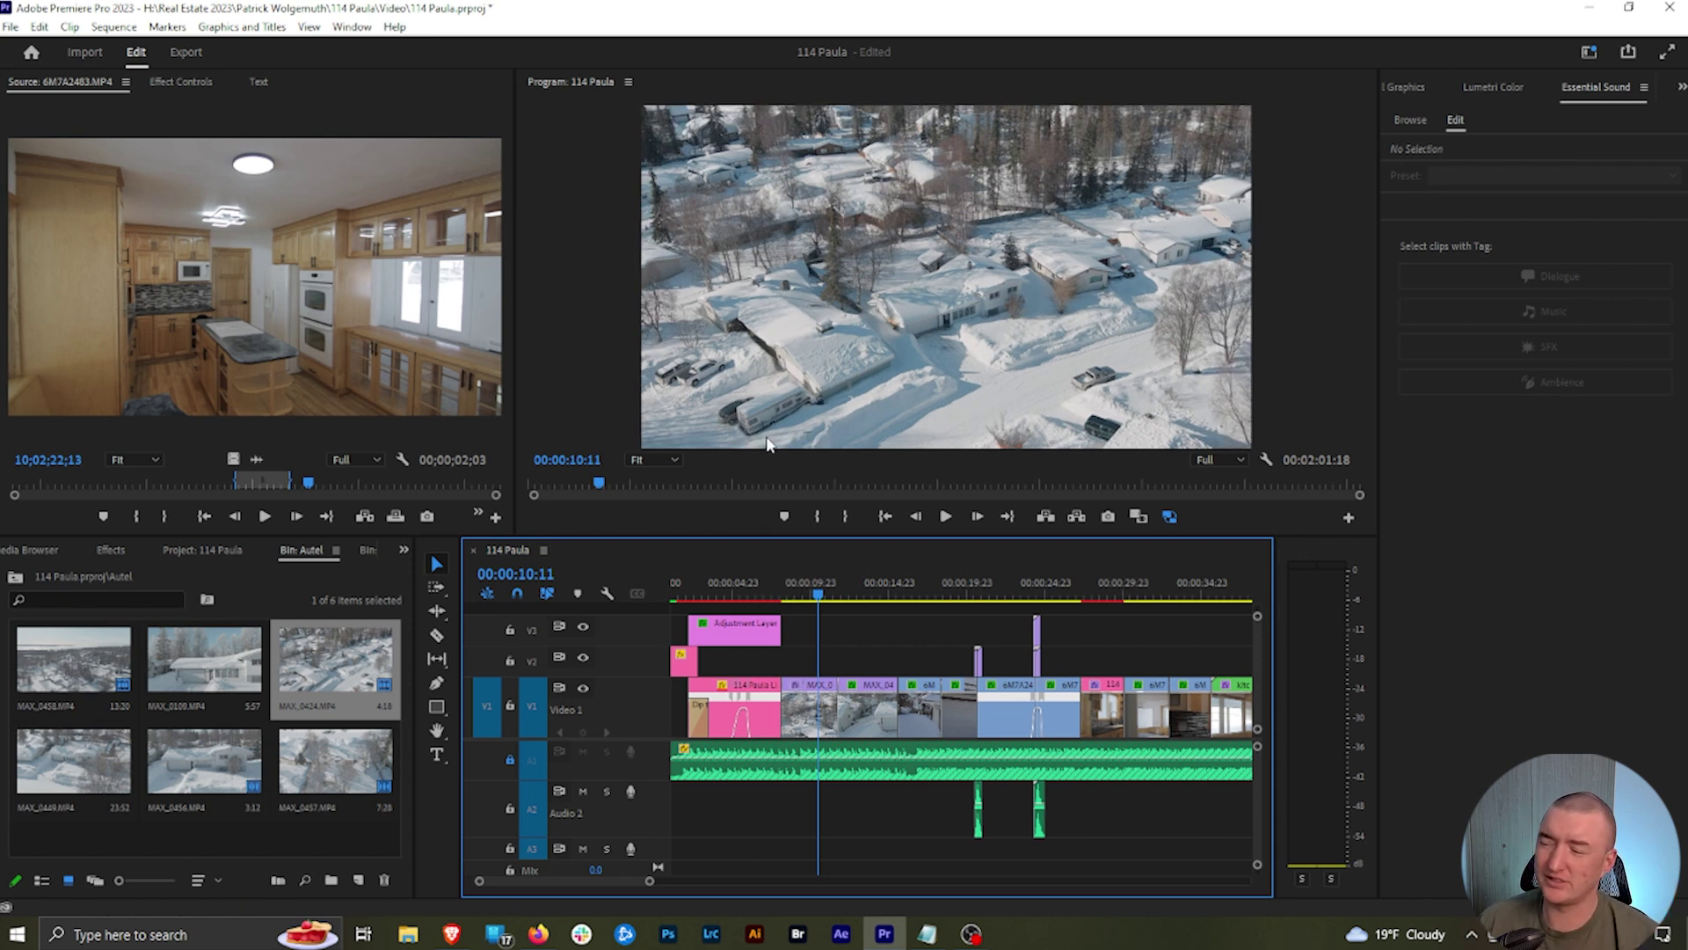
pyautogui.hotkey('ctrl', 'z')
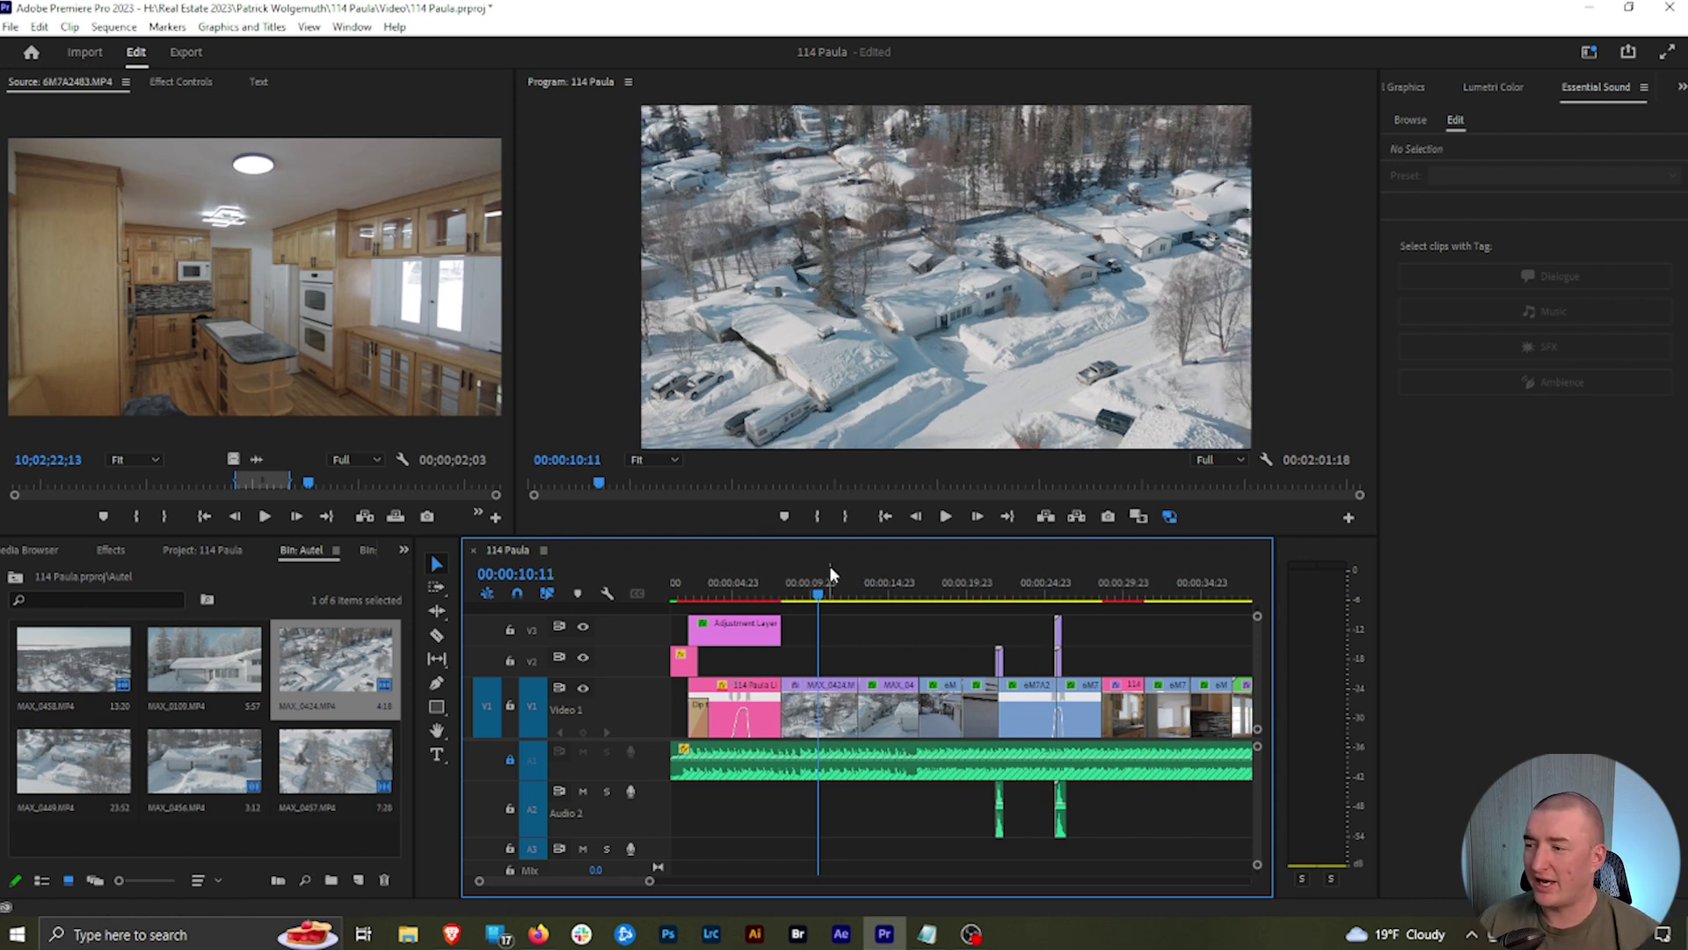
# Step: Ripple trim the start of the MAX_0424 clip on V1 to the playhead at 00:00:09:12
pyautogui.moveTo(821, 614); pyautogui.dragTo(803, 607)
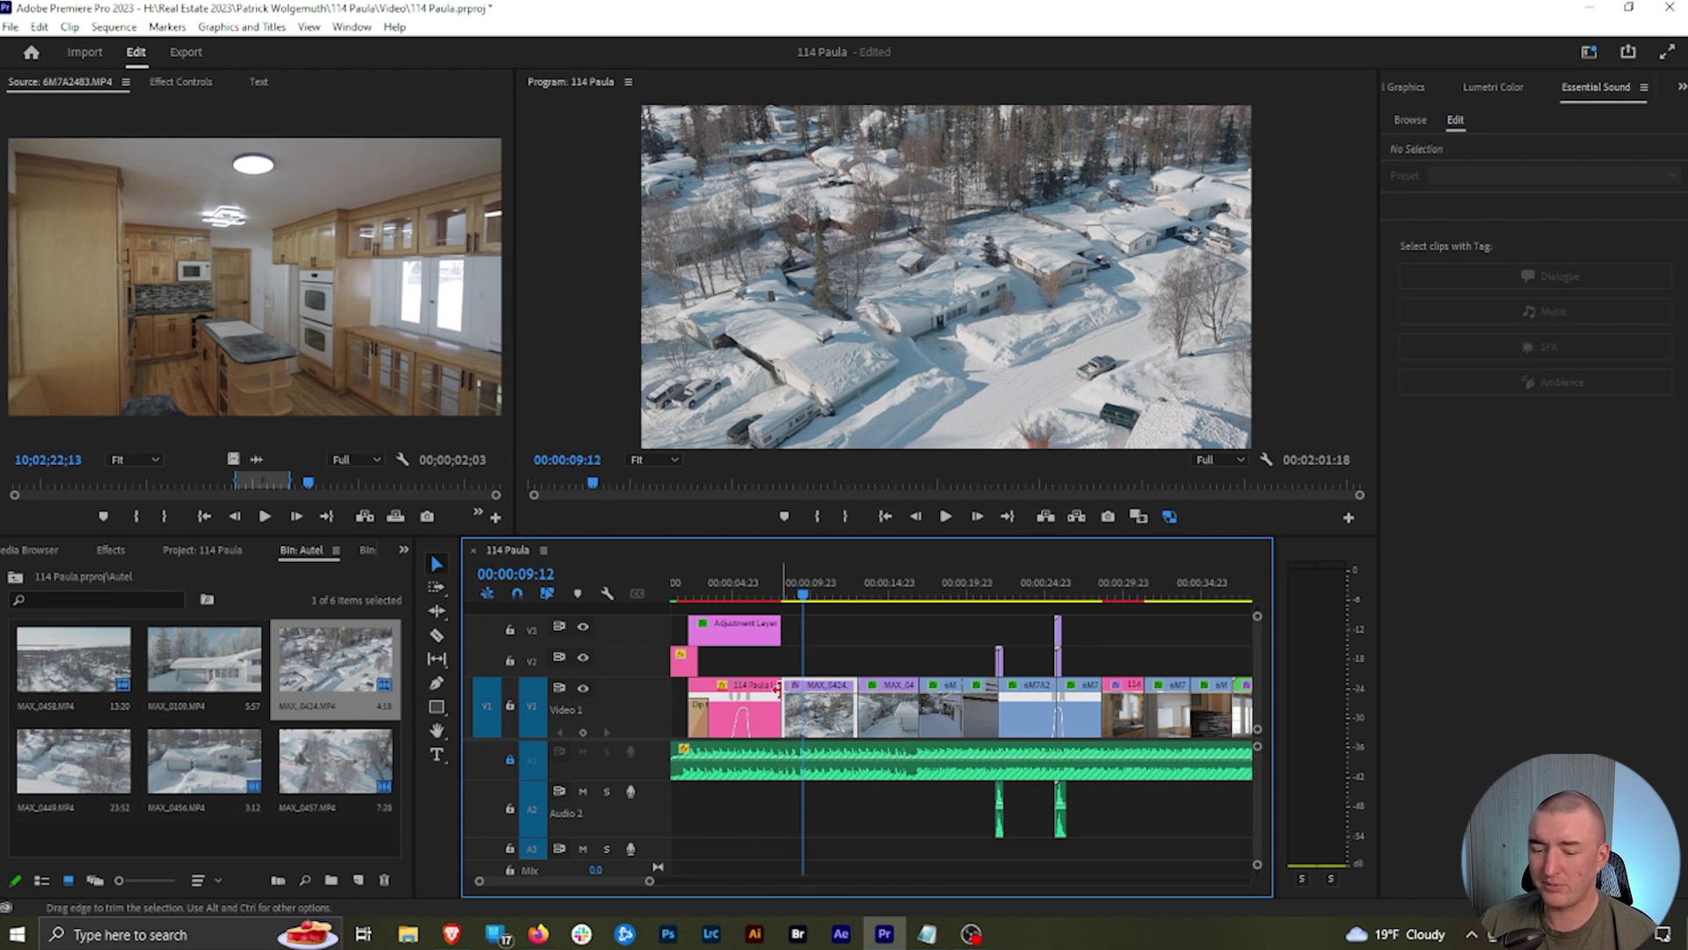
pyautogui.moveTo(785, 697); pyautogui.dragTo(806, 697)
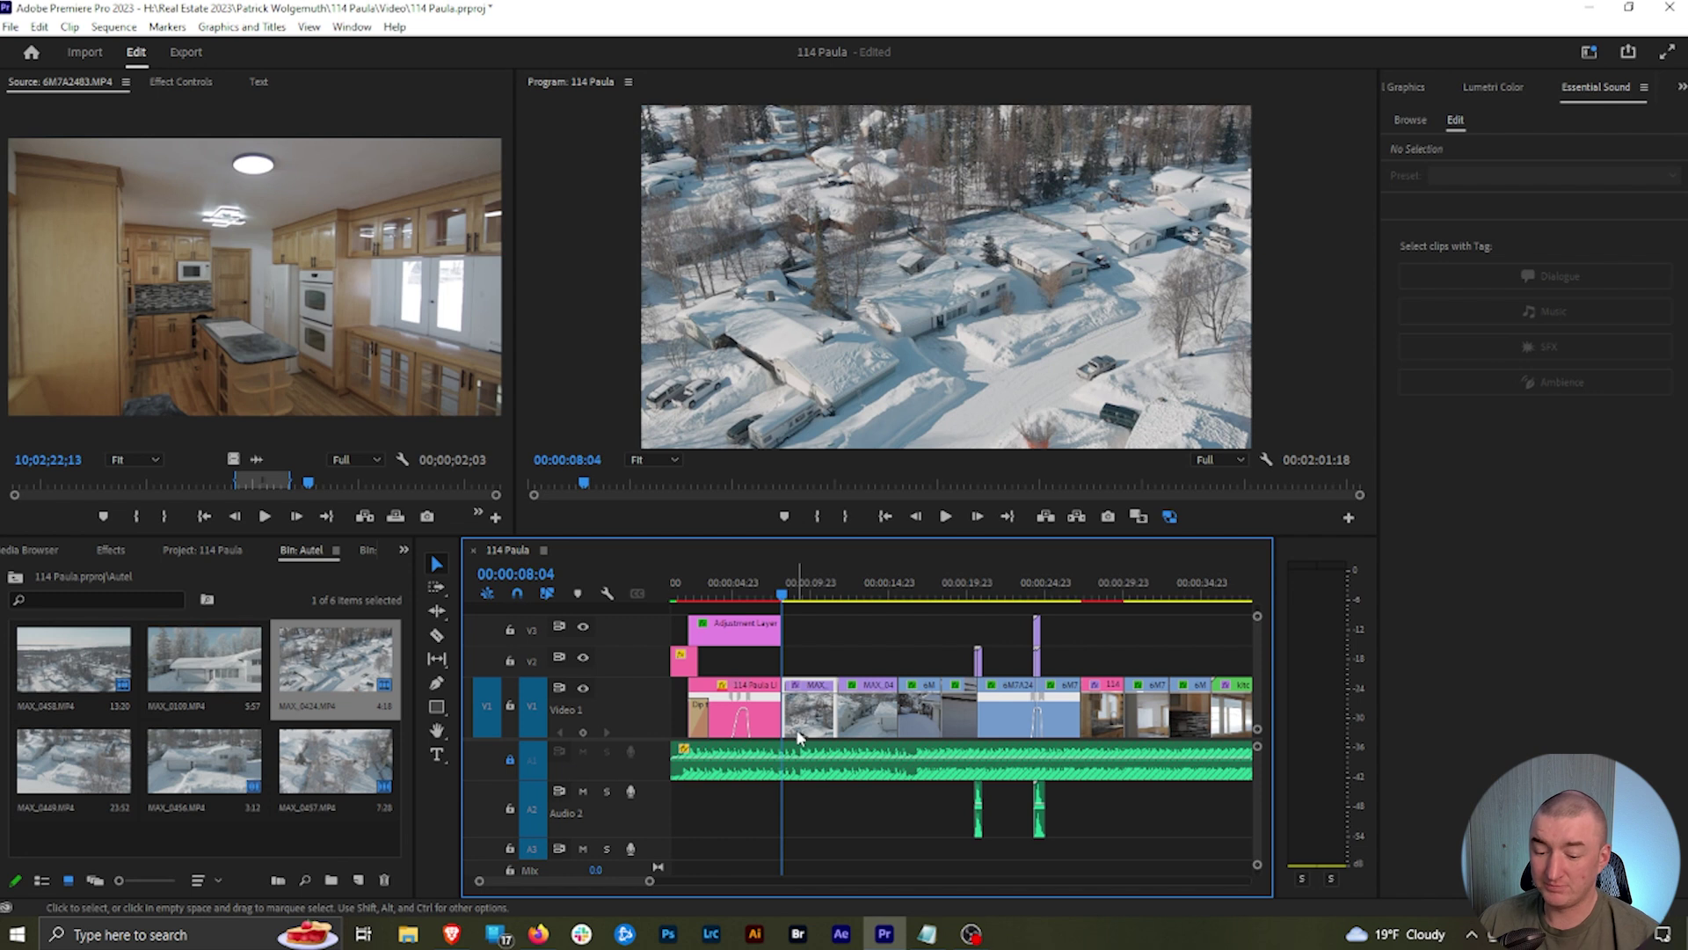
# Step: Ripple trim the end of the MAX_0424 clip to the playhead at 00:00:10:14, and undo that trim
pyautogui.moveTo(790, 594); pyautogui.dragTo(823, 596)
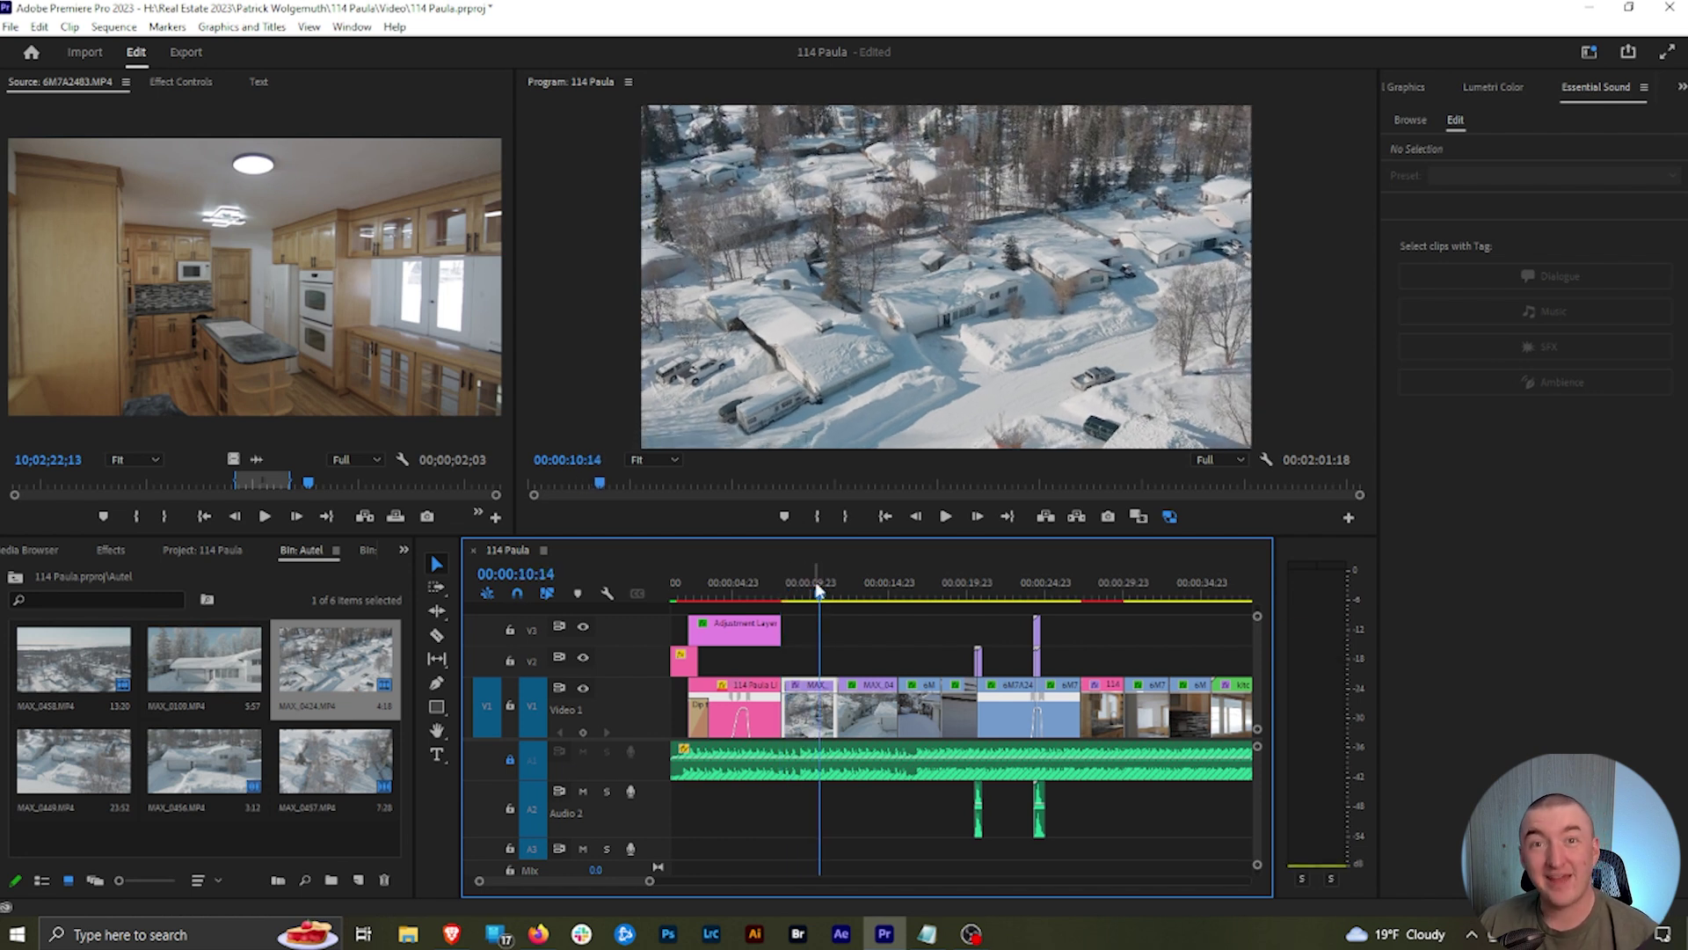
pyautogui.press('w')
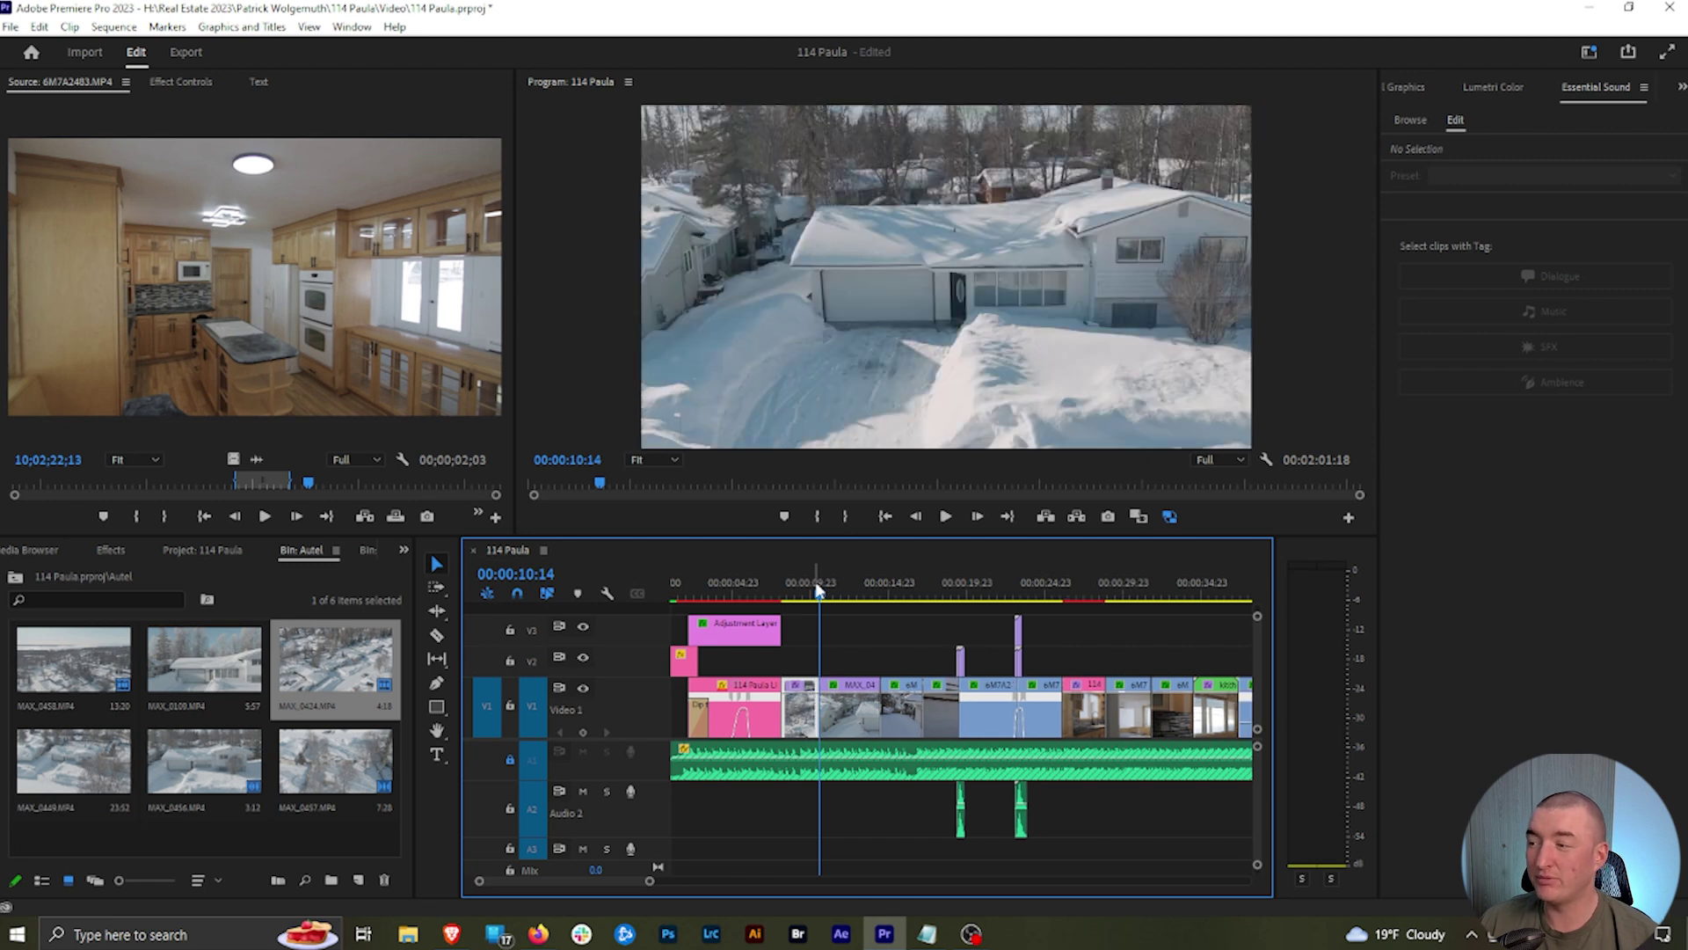
pyautogui.moveTo(817, 586); pyautogui.dragTo(806, 611)
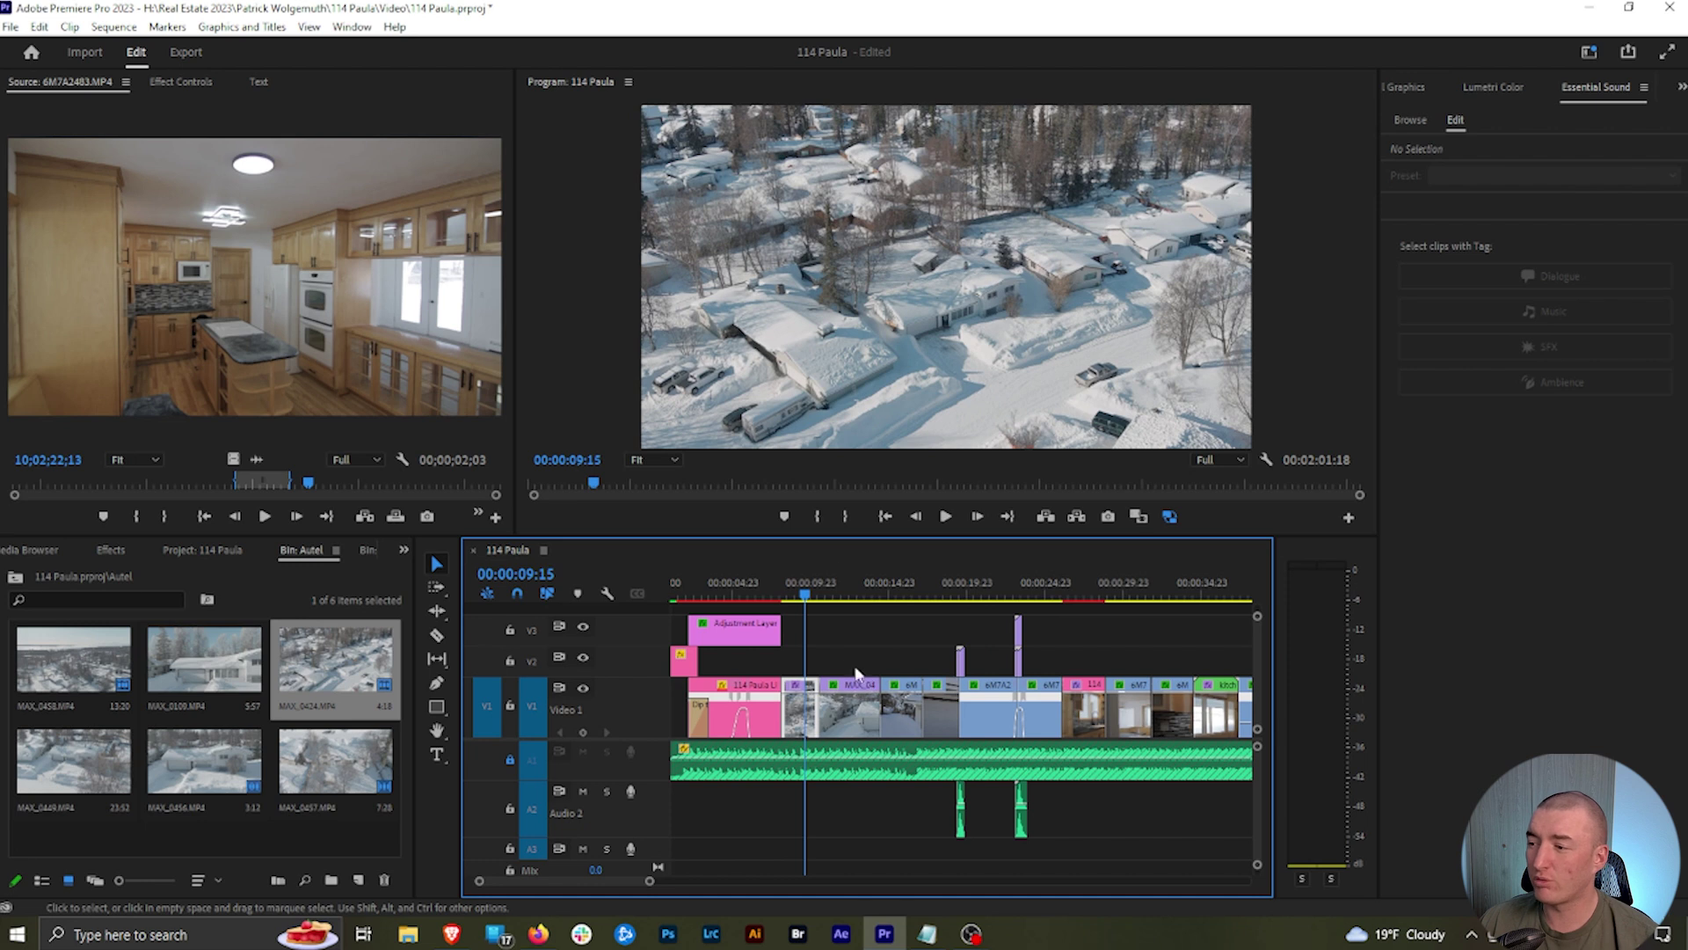
pyautogui.hotkey('ctrl', 'z')
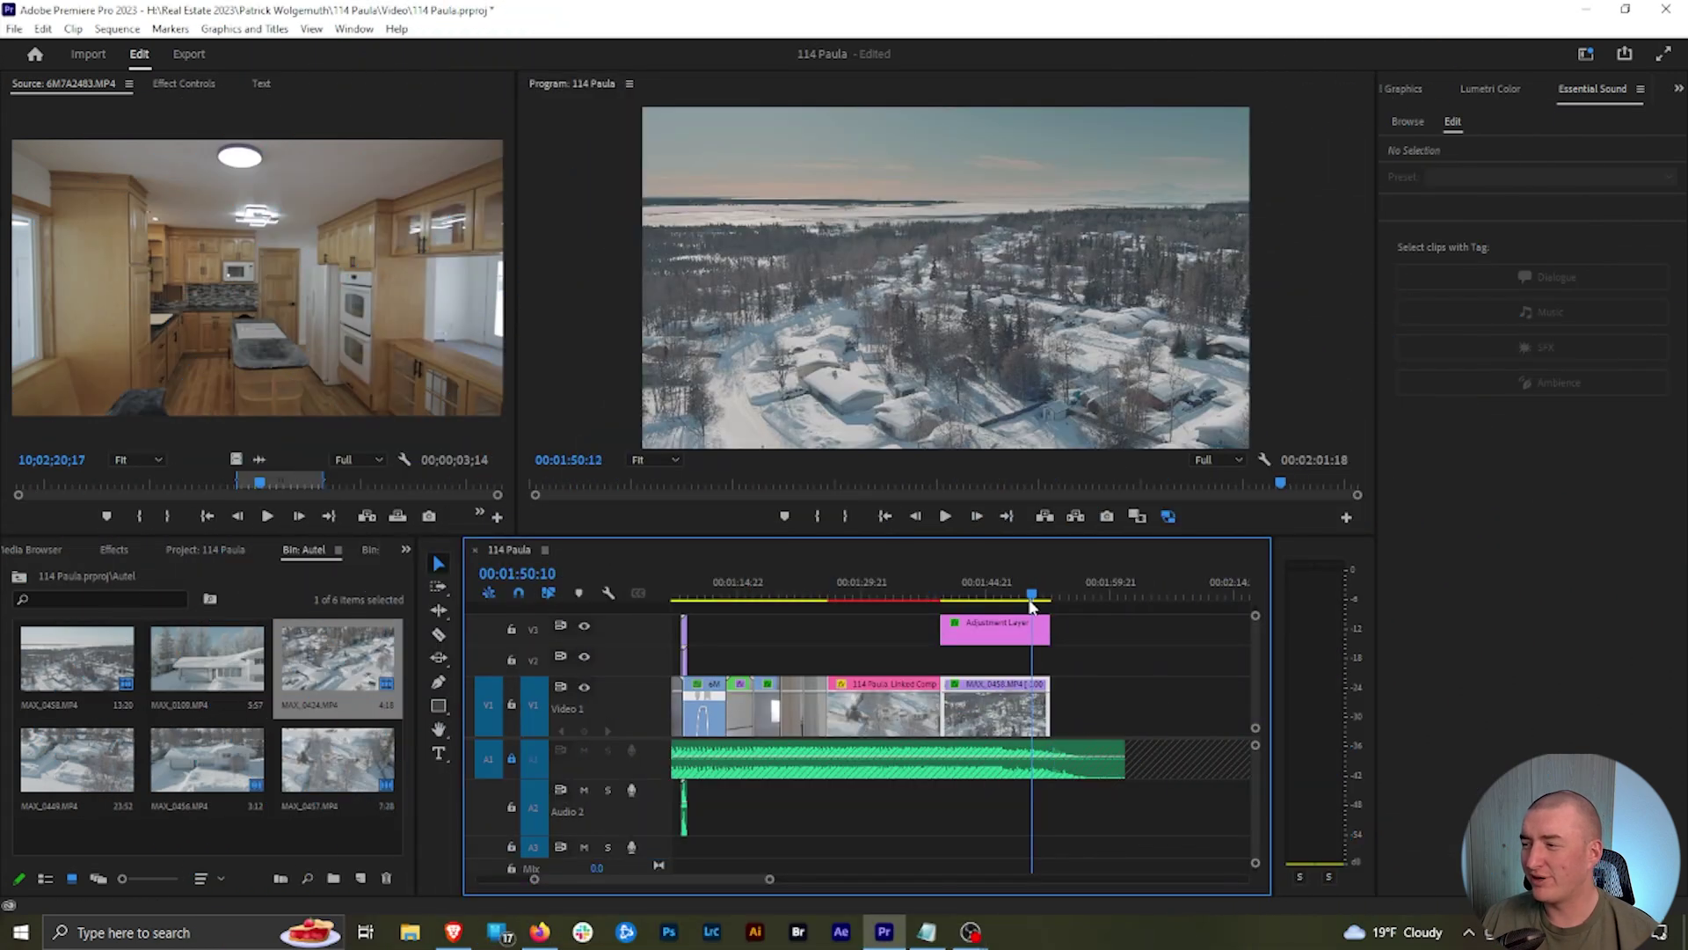
# Step: Scrub through the closing section of the timeline and leave the playhead over the final drone clip at 00:01:50:20
pyautogui.click(780, 596)
pyautogui.moveTo(785, 607); pyautogui.dragTo(787, 608)
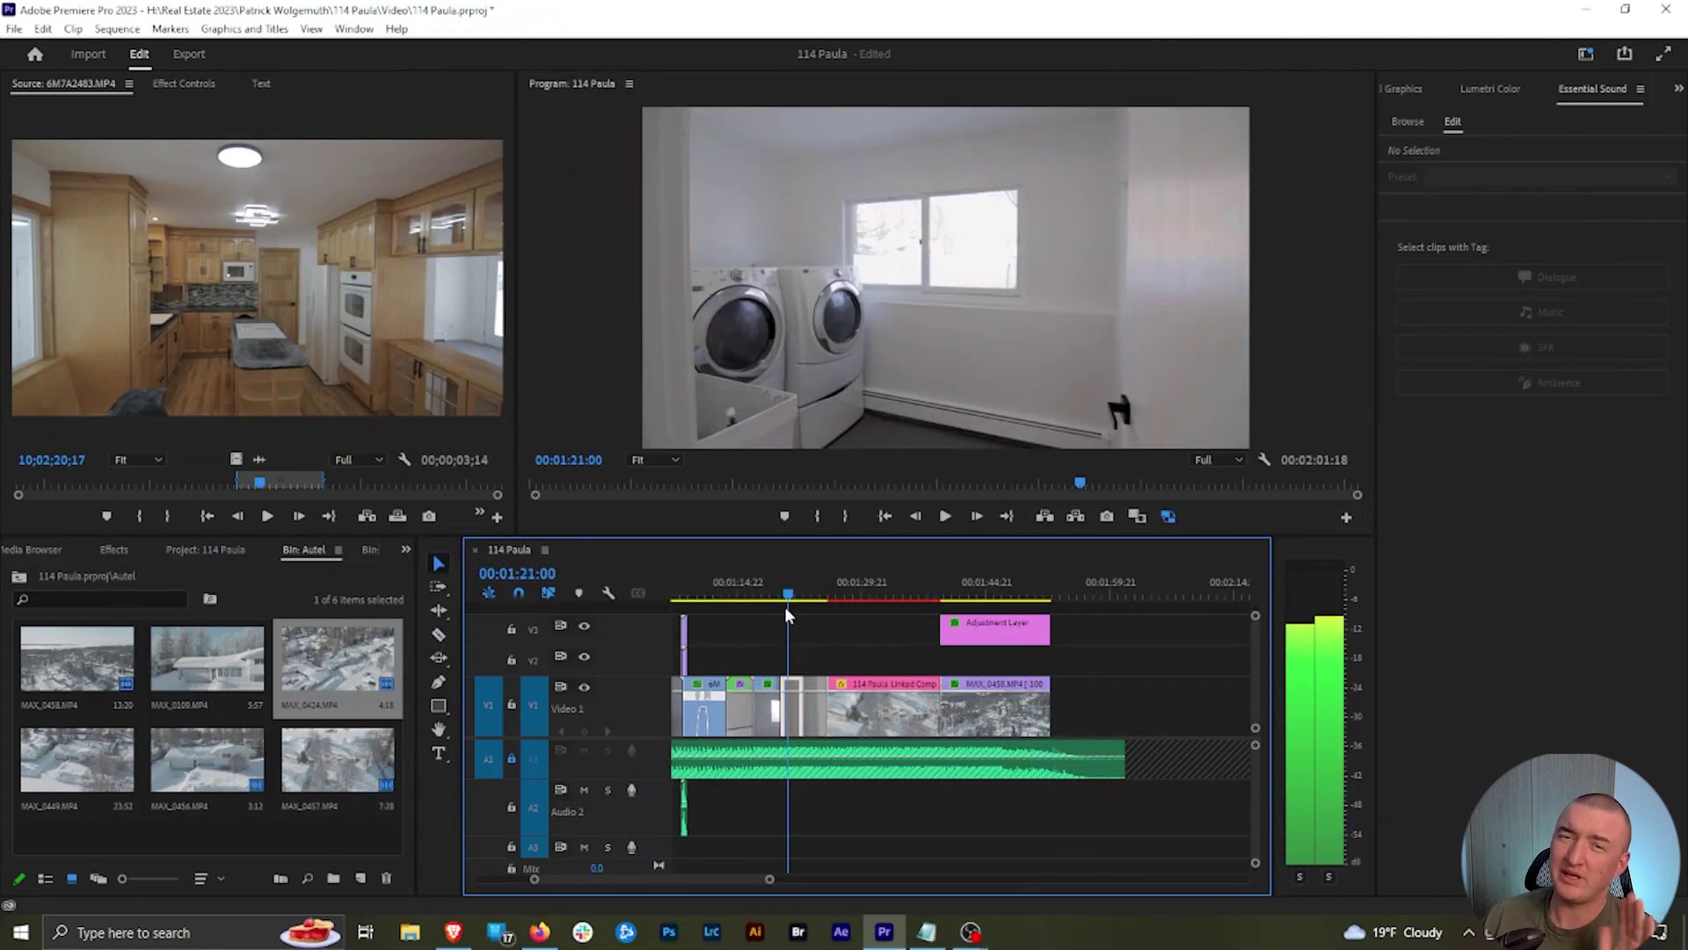
pyautogui.moveTo(787, 612); pyautogui.dragTo(1061, 617)
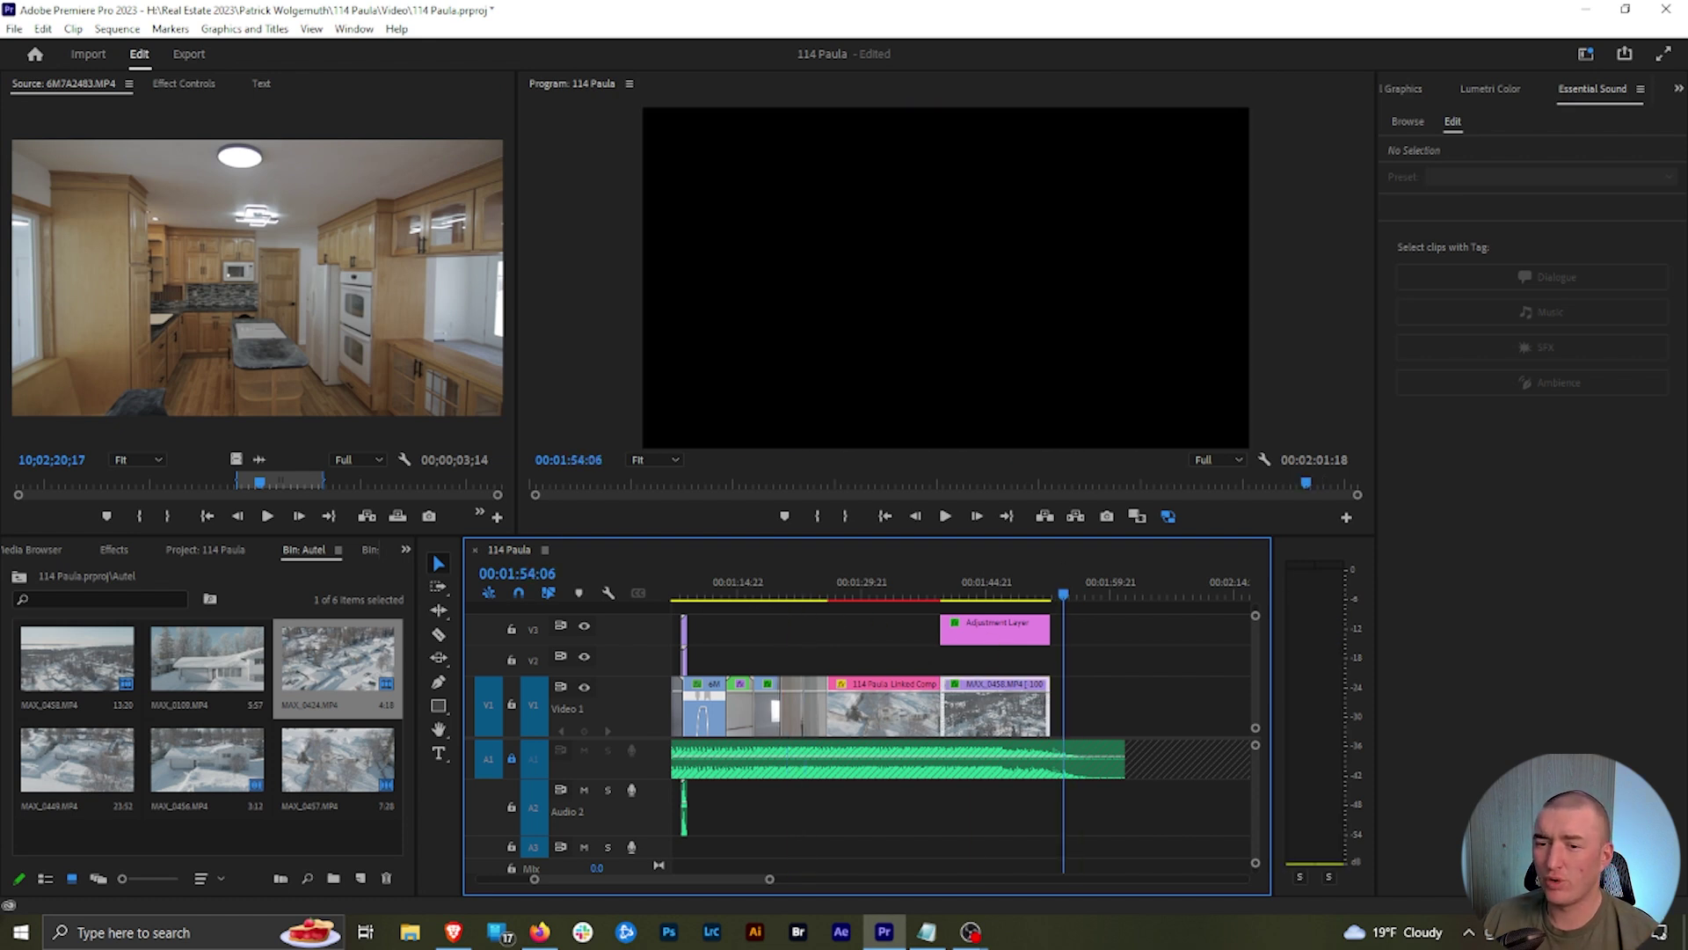
pyautogui.hotkey('alt', 'Tab')
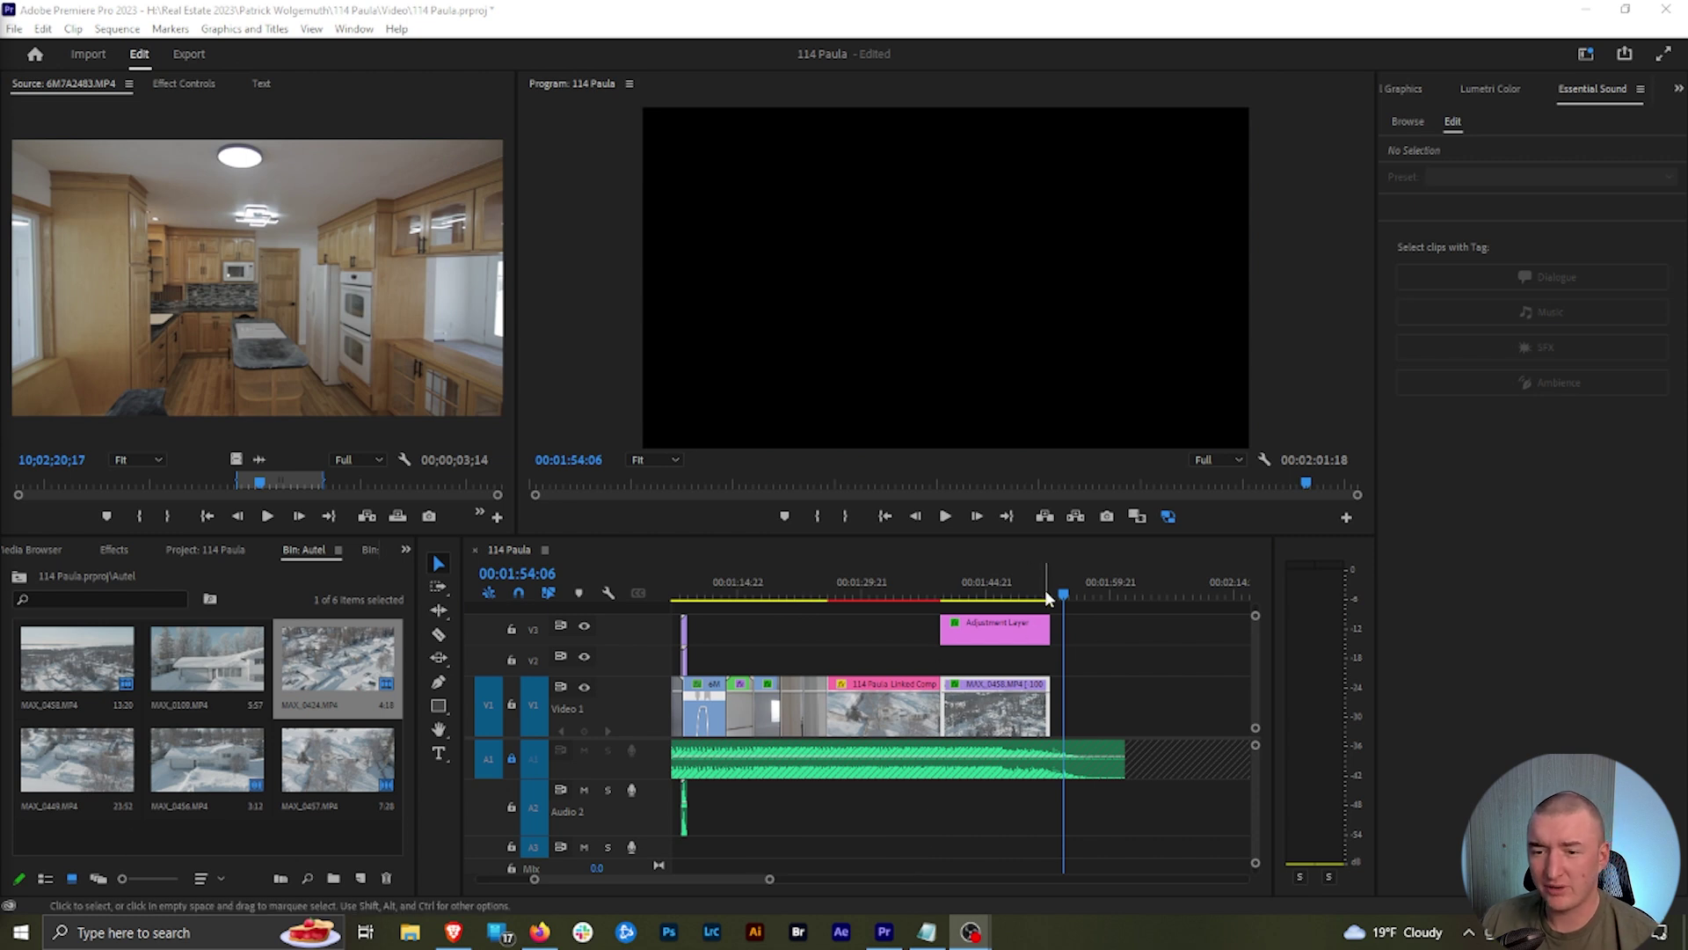
pyautogui.moveTo(1047, 597)
pyautogui.mouseDown()
pyautogui.moveTo(1007, 598)
pyautogui.moveTo(1046, 596)
pyautogui.mouseUp()
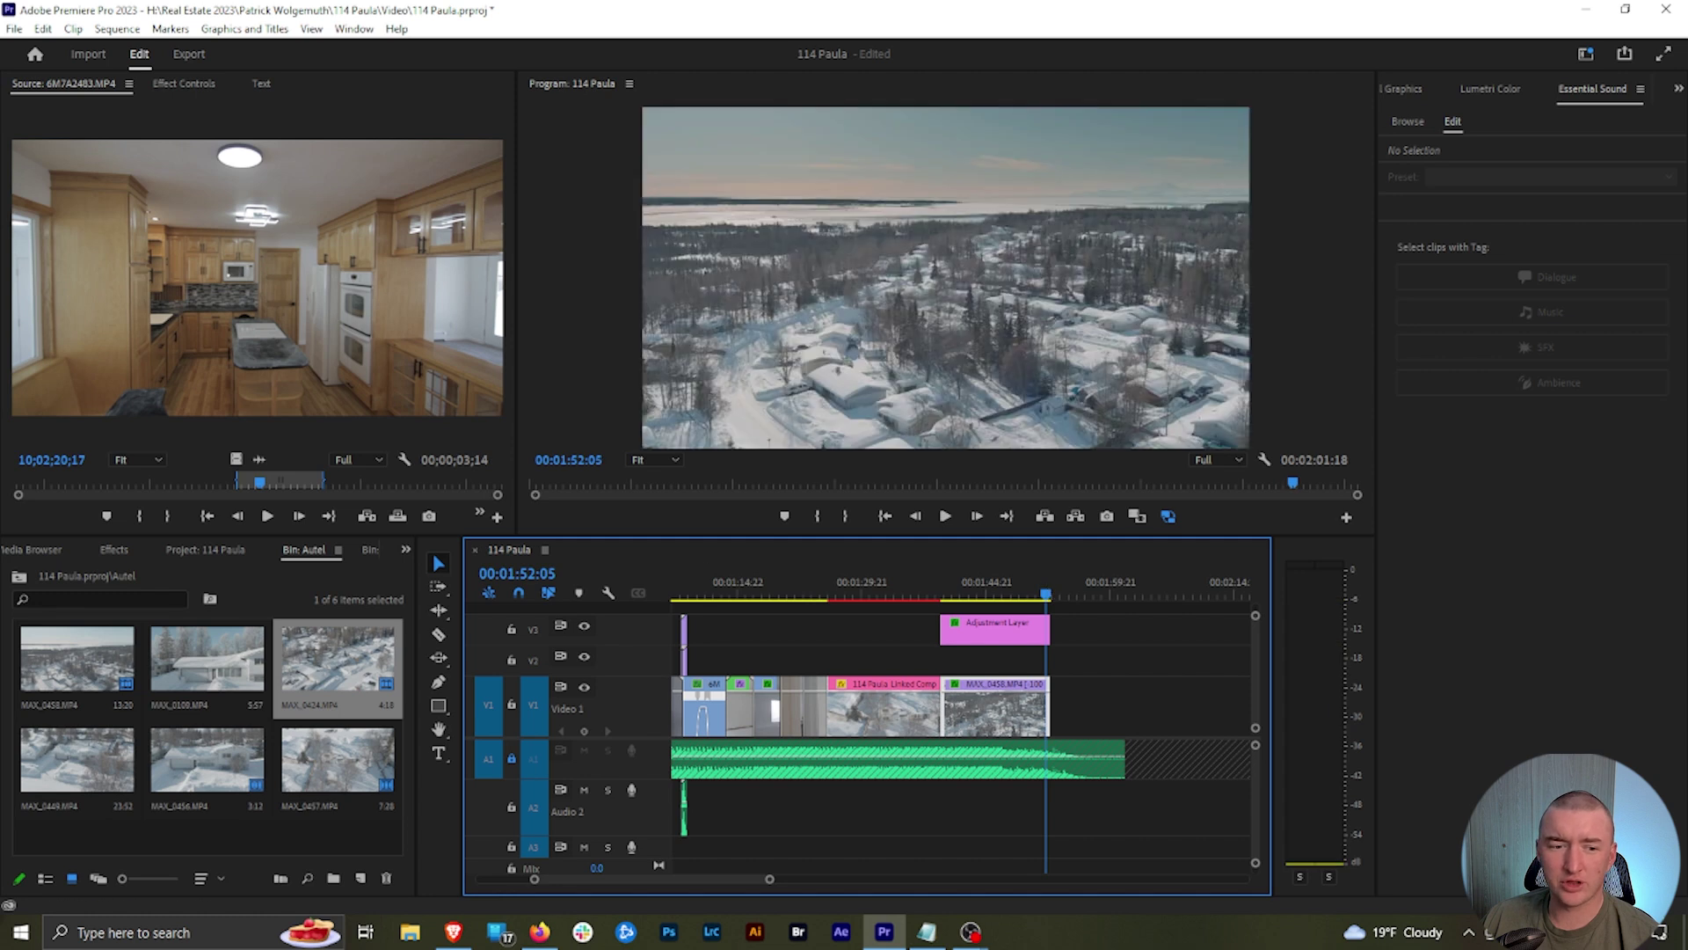
pyautogui.hotkey('alt', 'Tab')
pyautogui.moveTo(1007, 598); pyautogui.dragTo(1023, 566)
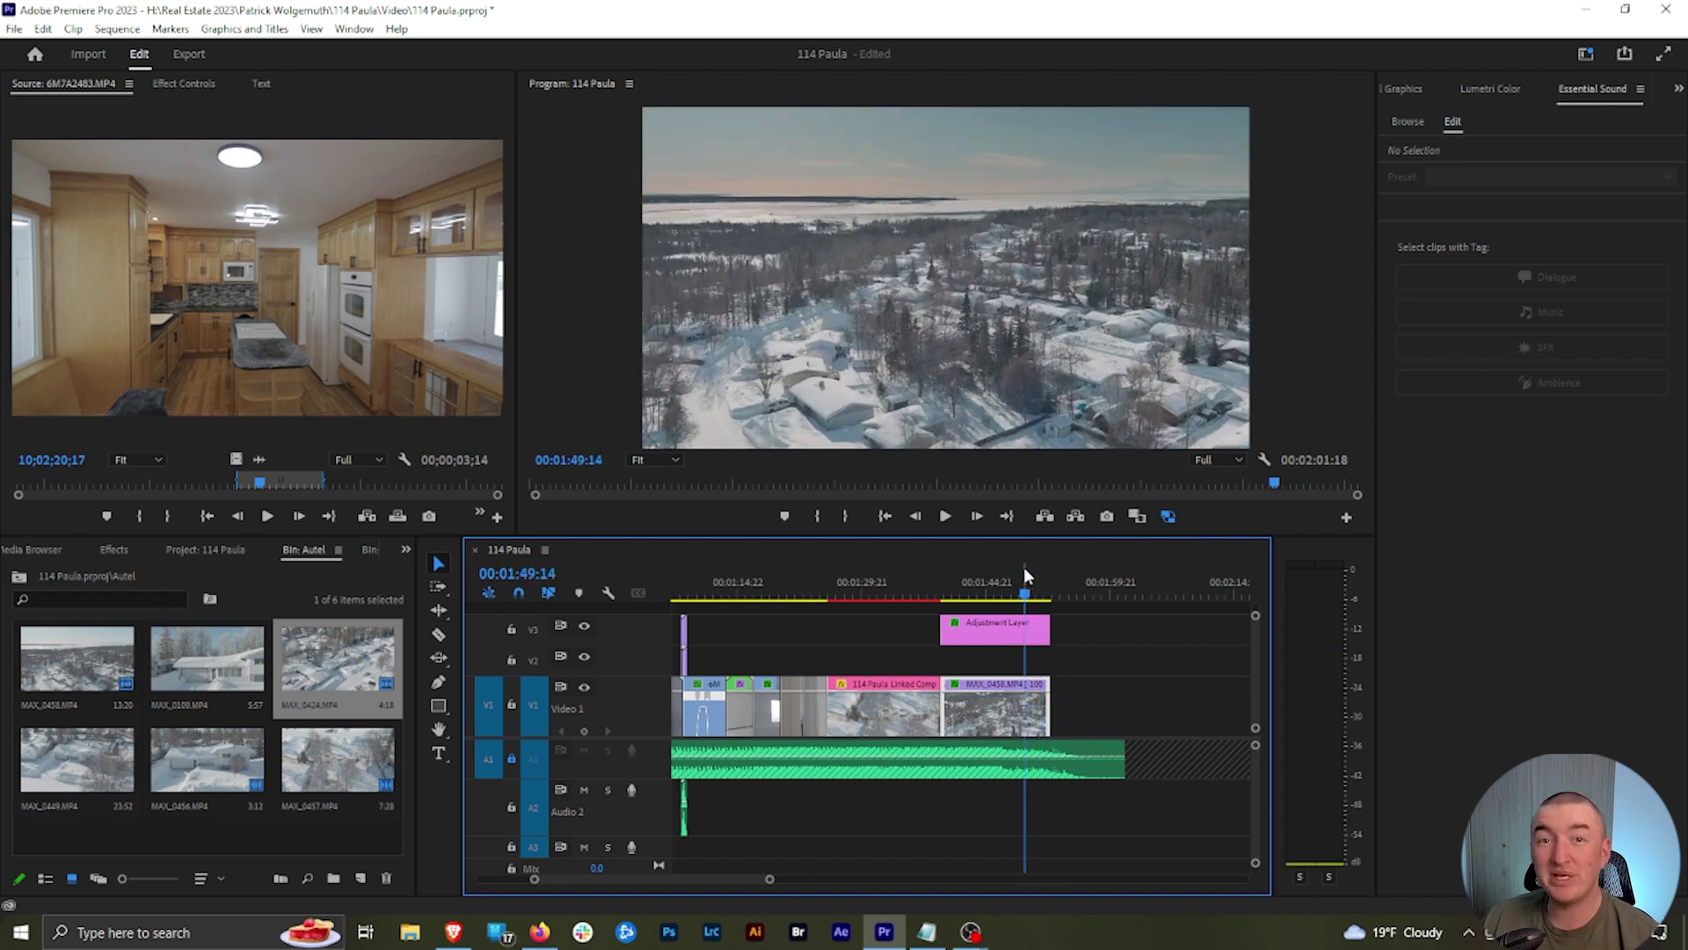
pyautogui.moveTo(1025, 595); pyautogui.dragTo(1034, 597)
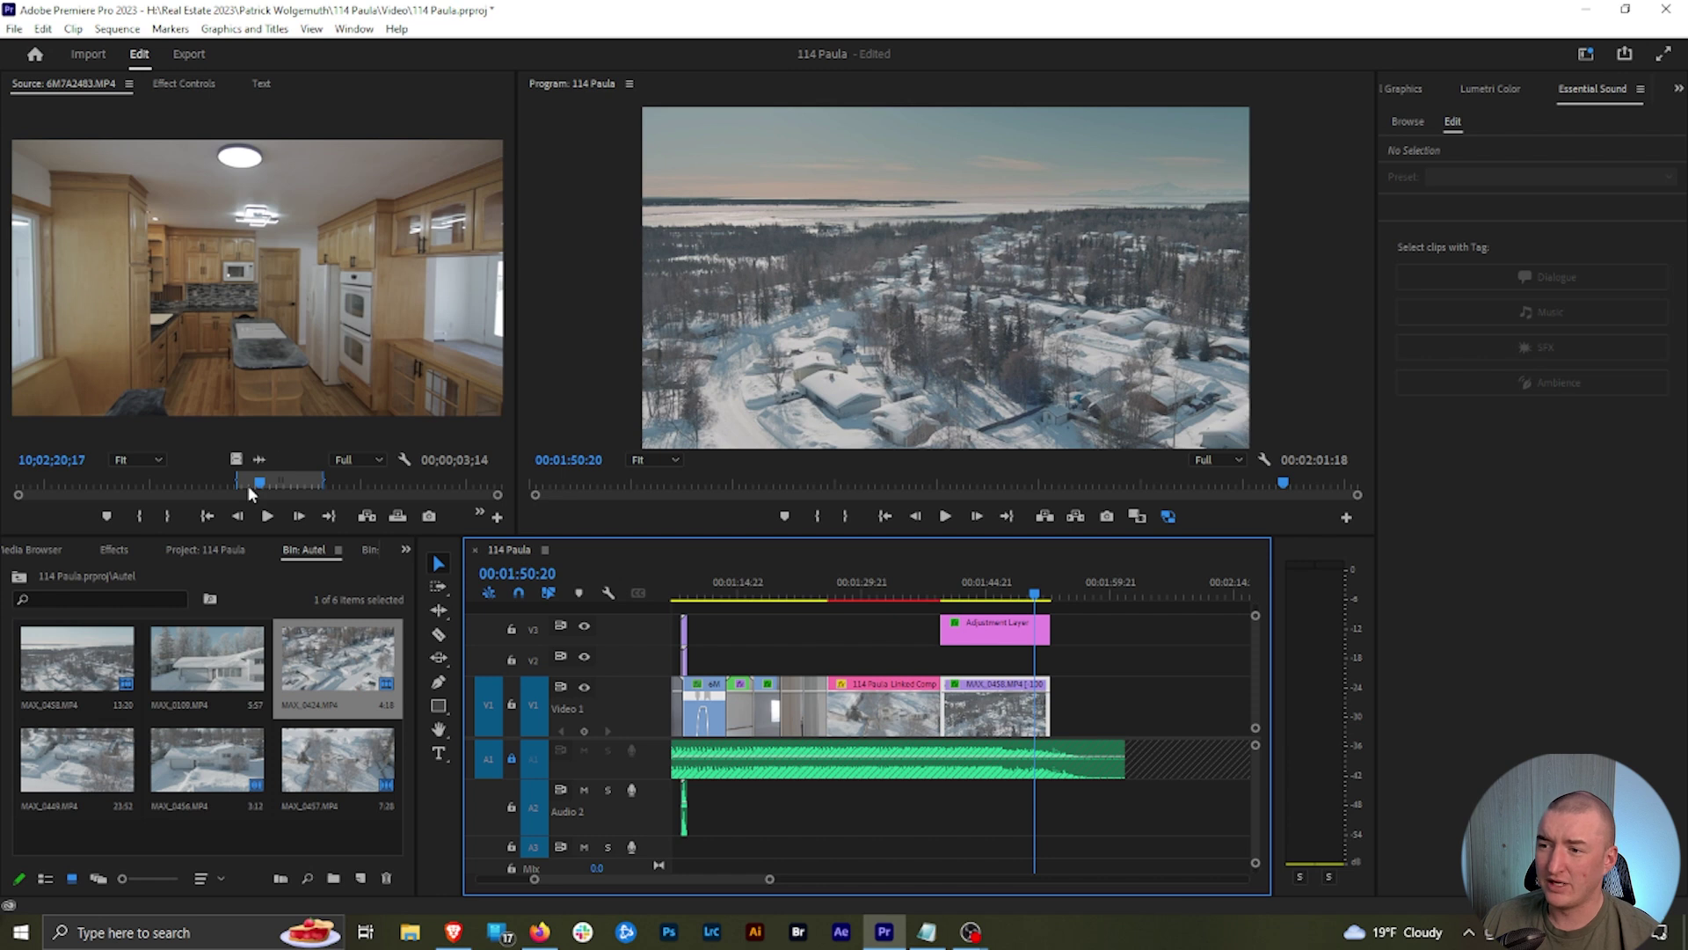
# Step: Open the 7D bin and scrub the kitchen clip 6M7A2483.MP4 in the Source Monitor to 10:02:20:55
pyautogui.moveTo(271, 482); pyautogui.dragTo(115, 492)
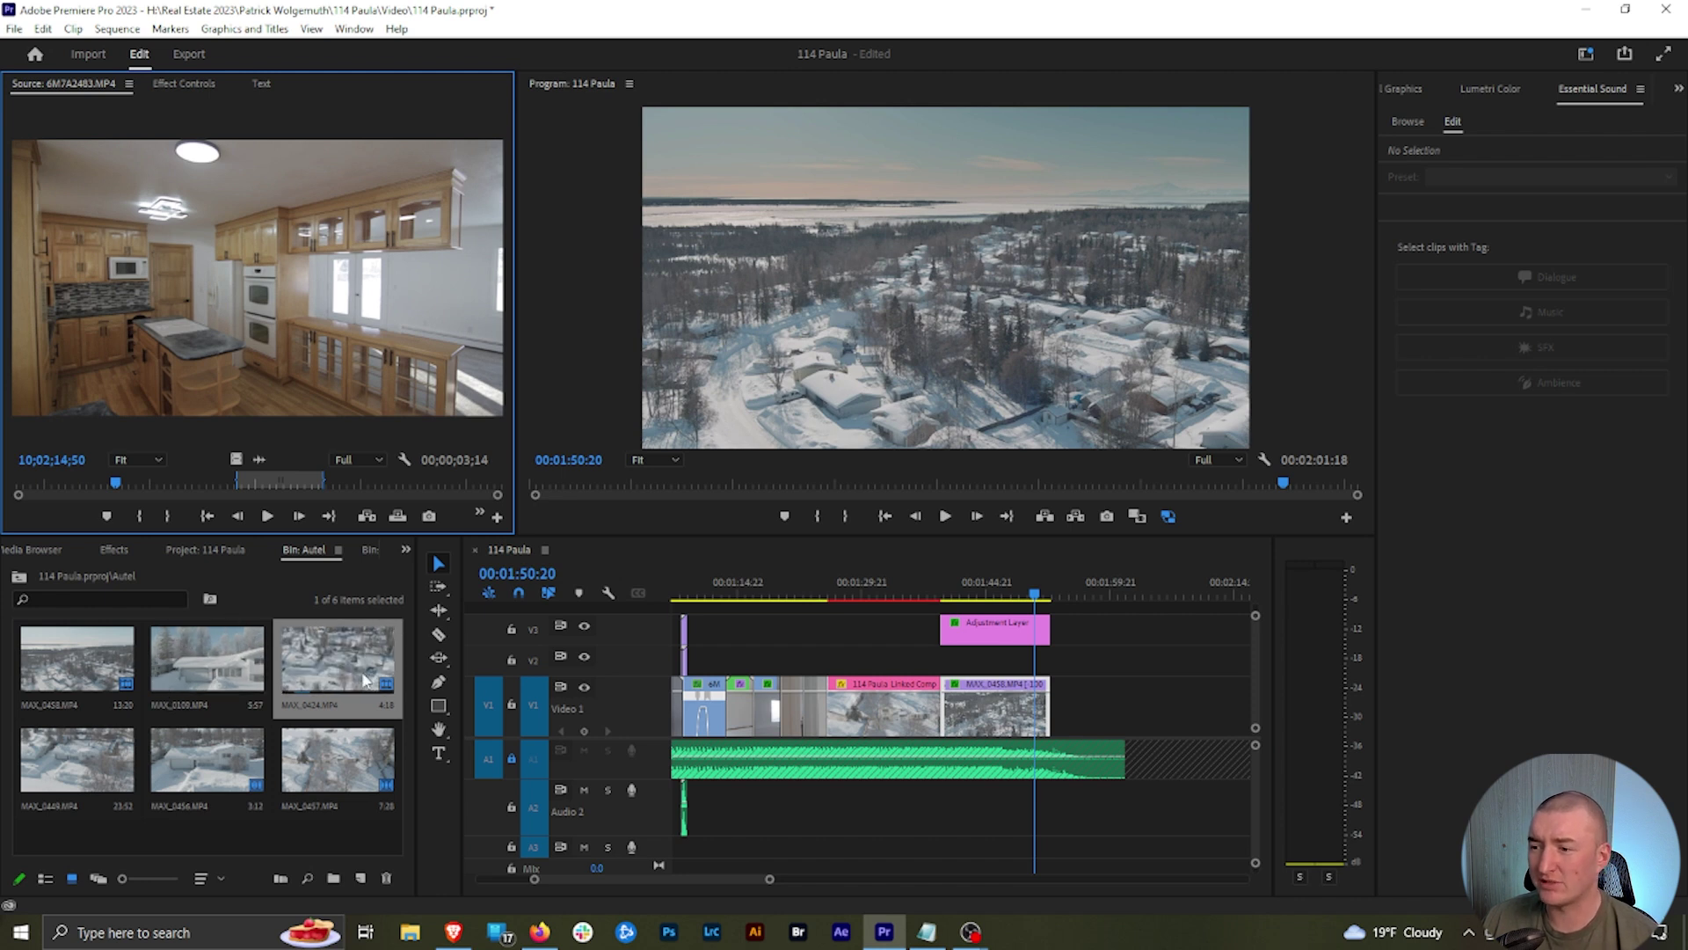
pyautogui.click(205, 550)
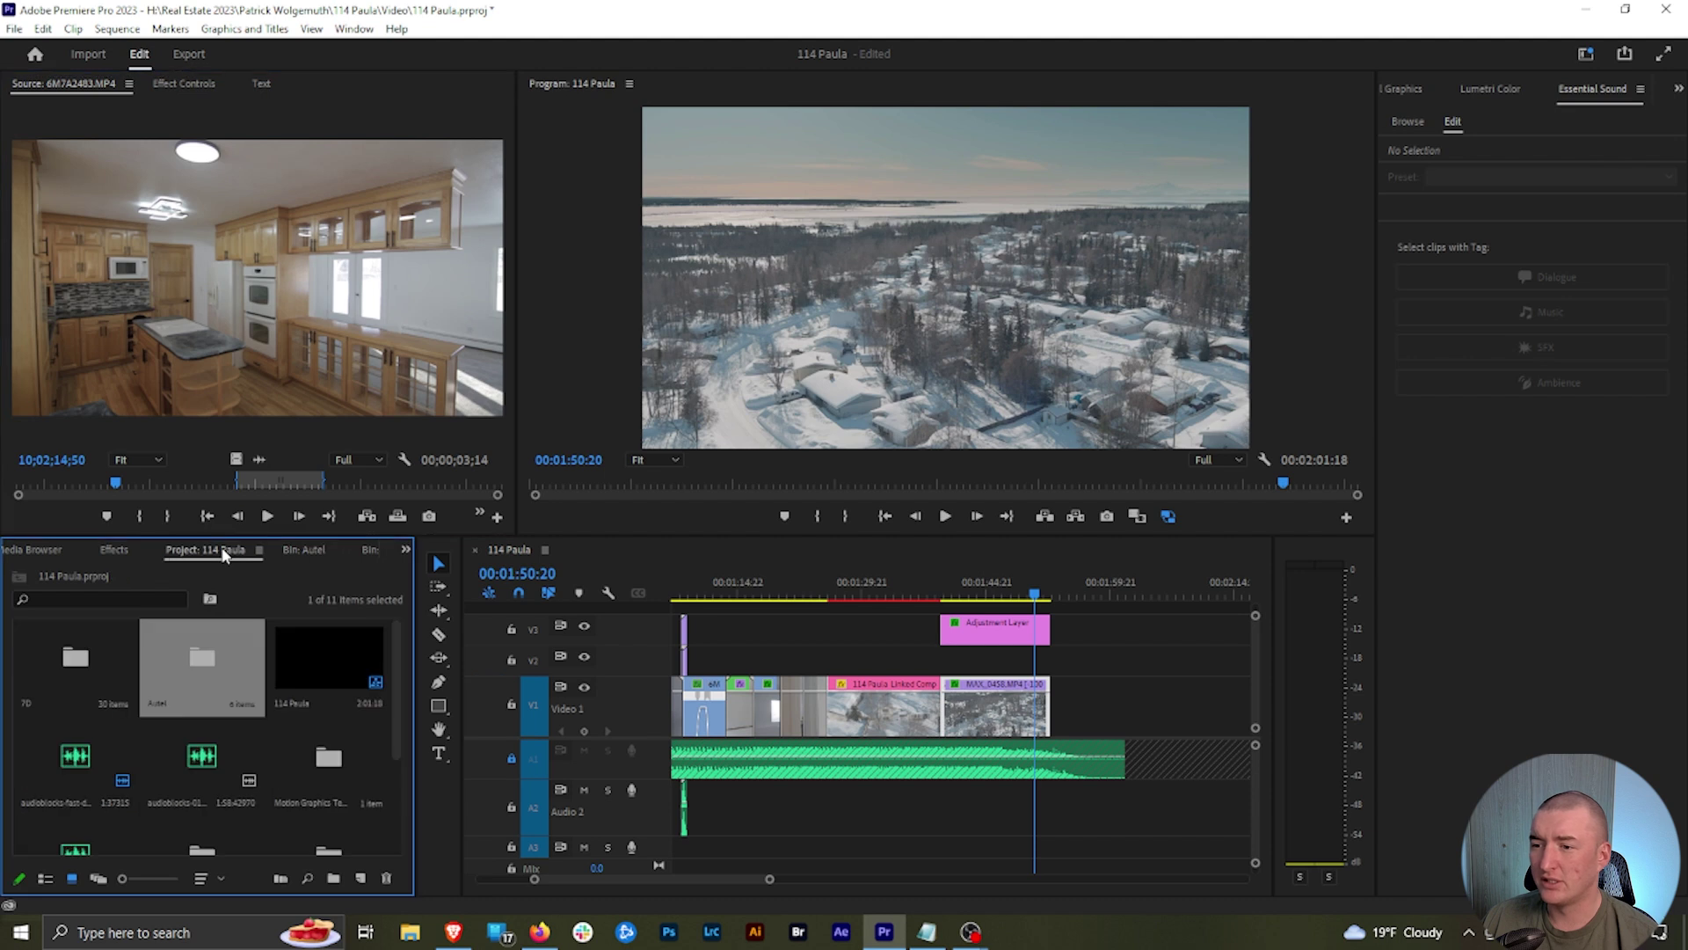
pyautogui.doubleClick(211, 678)
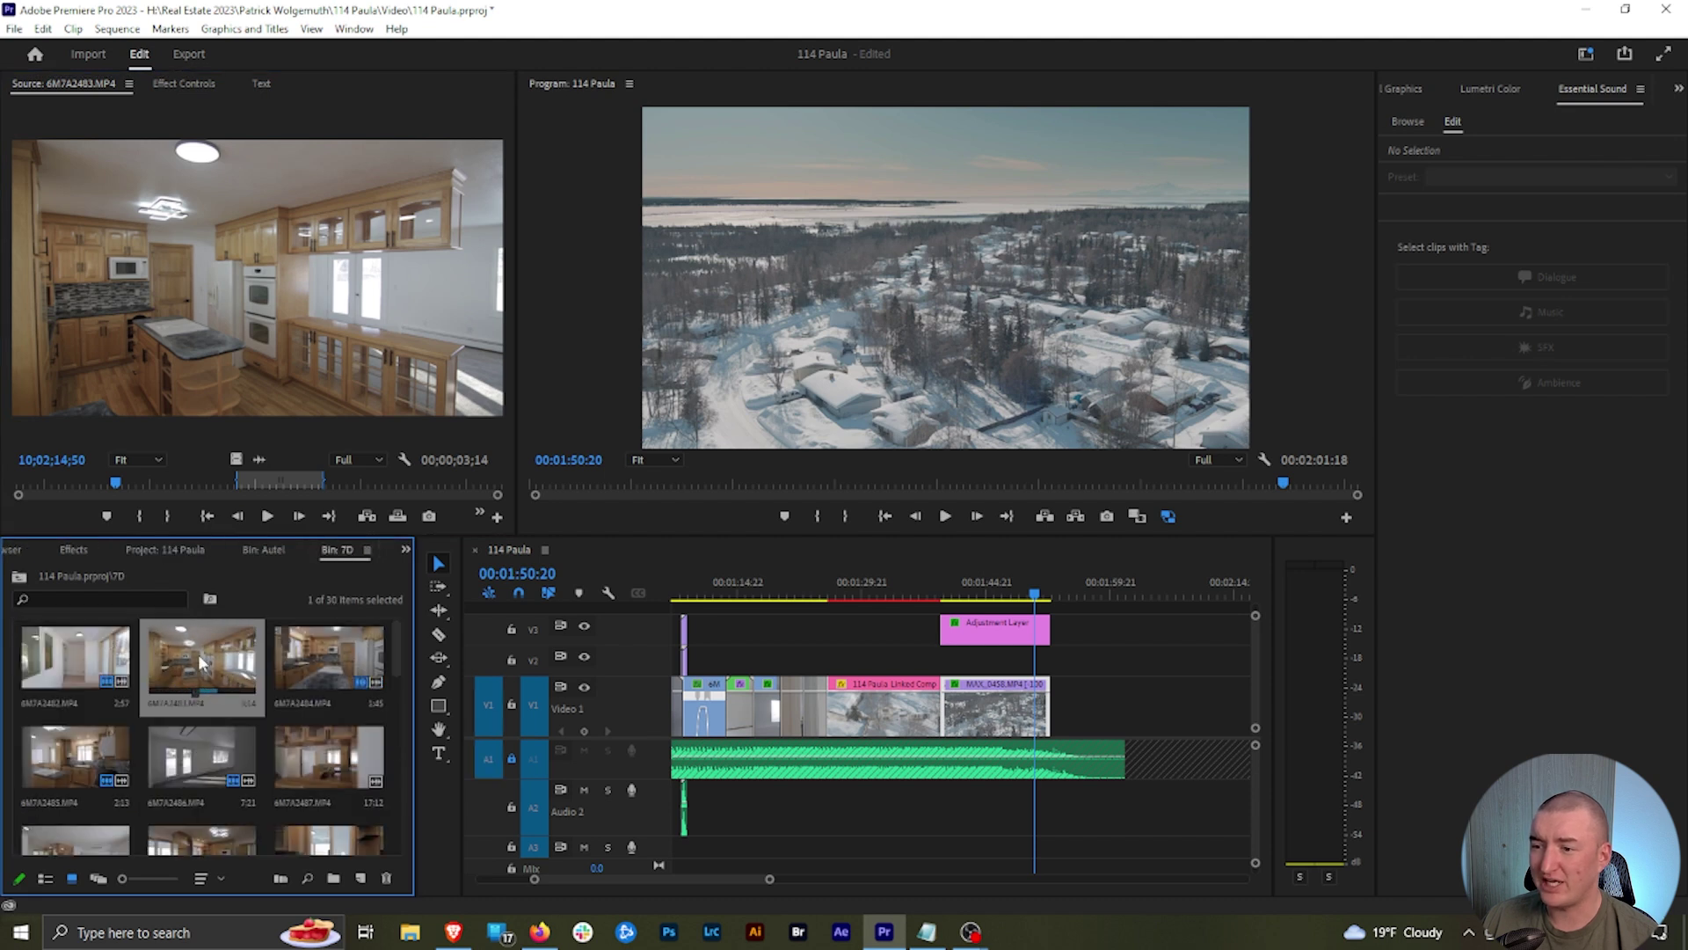
pyautogui.moveTo(117, 489); pyautogui.dragTo(276, 482)
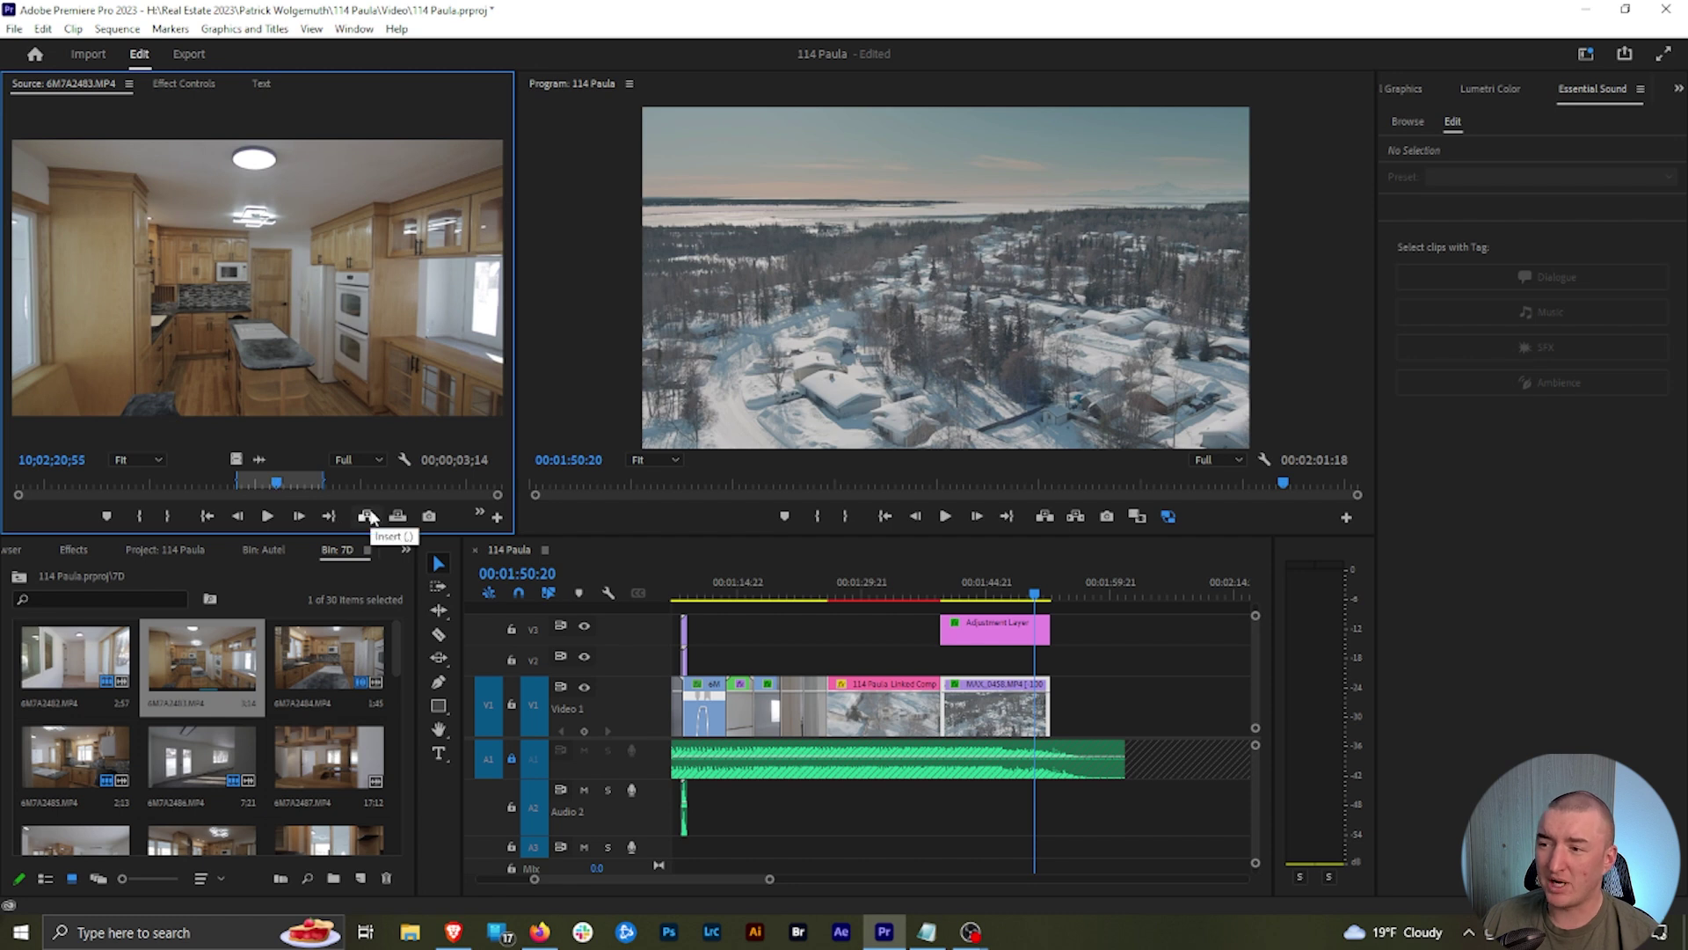
# Step: Open the Source Monitor's button editor to view the available controls, and close it without making changes
pyautogui.click(496, 518)
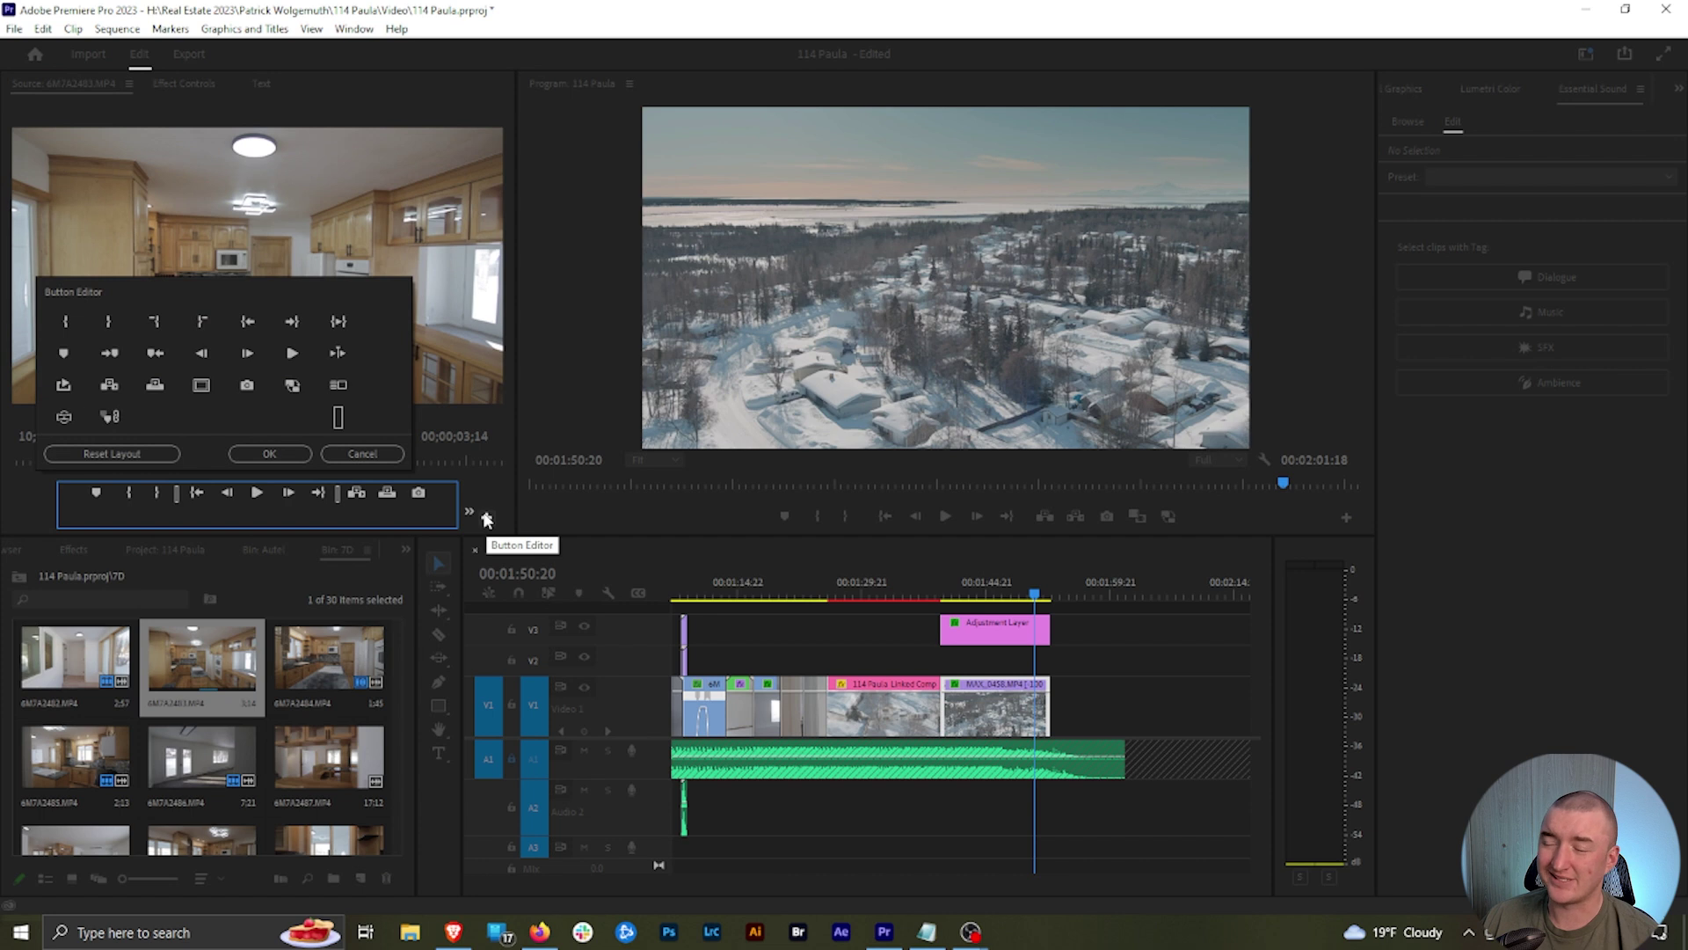
pyautogui.click(374, 463)
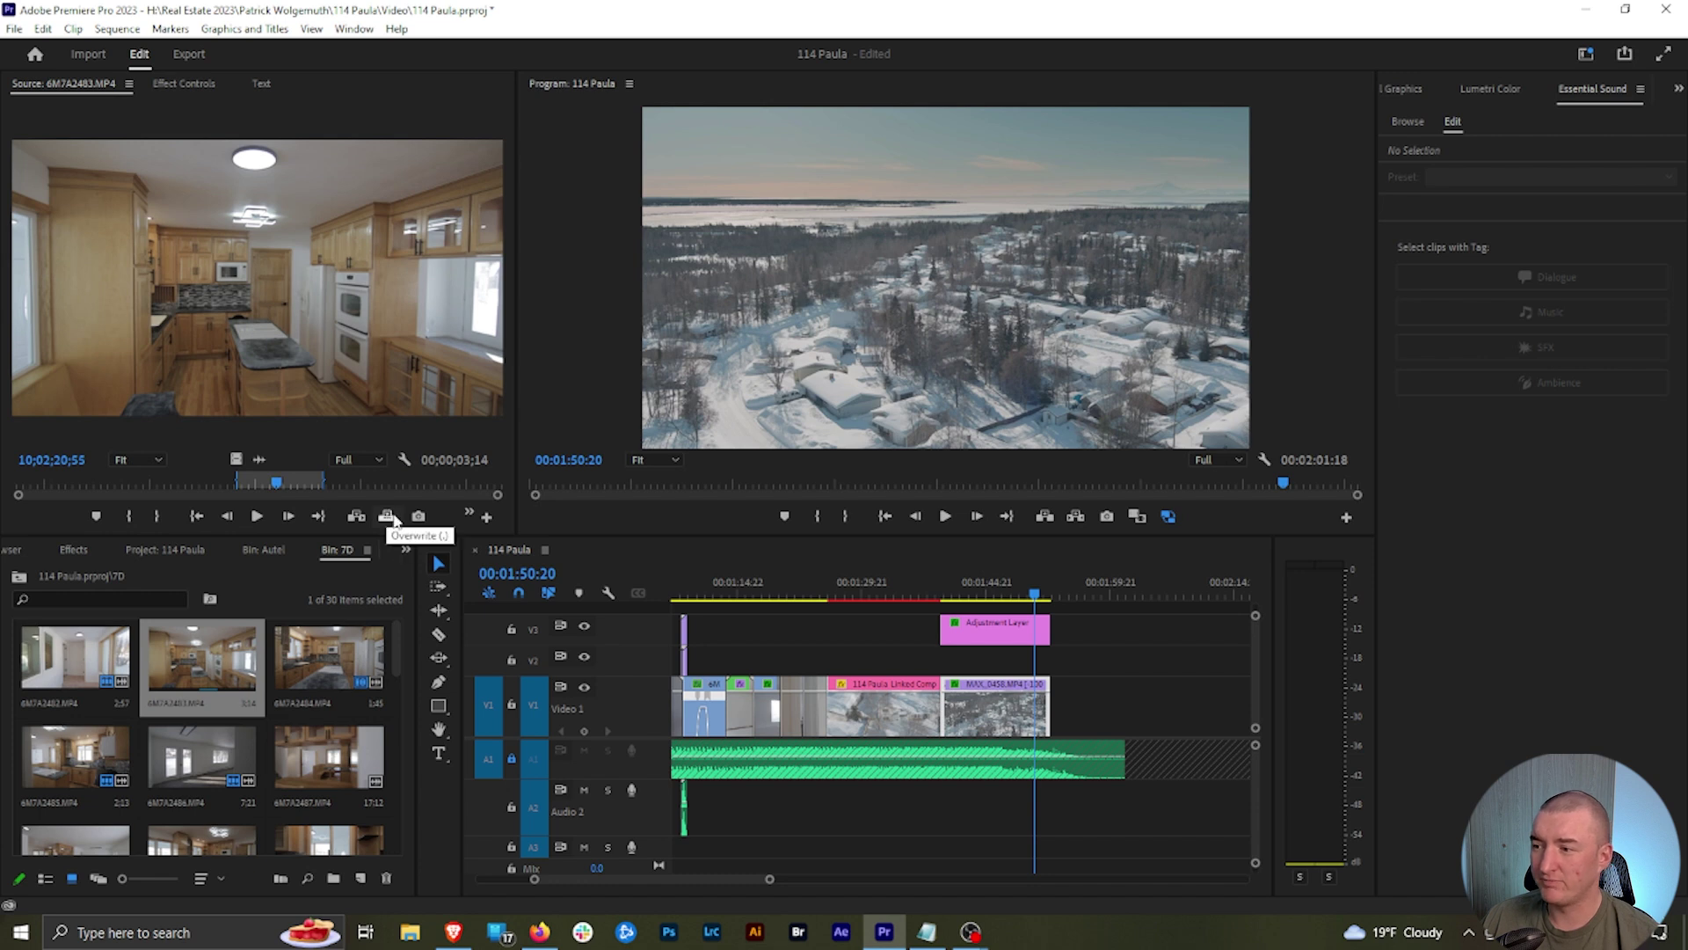
# Step: Park the timeline playhead at 00:01:52:08 and re-mark the kitchen clip's in-to-out range in the Source Monitor, ending at 10:02:22:51
pyautogui.moveTo(1034, 601); pyautogui.dragTo(1047, 598)
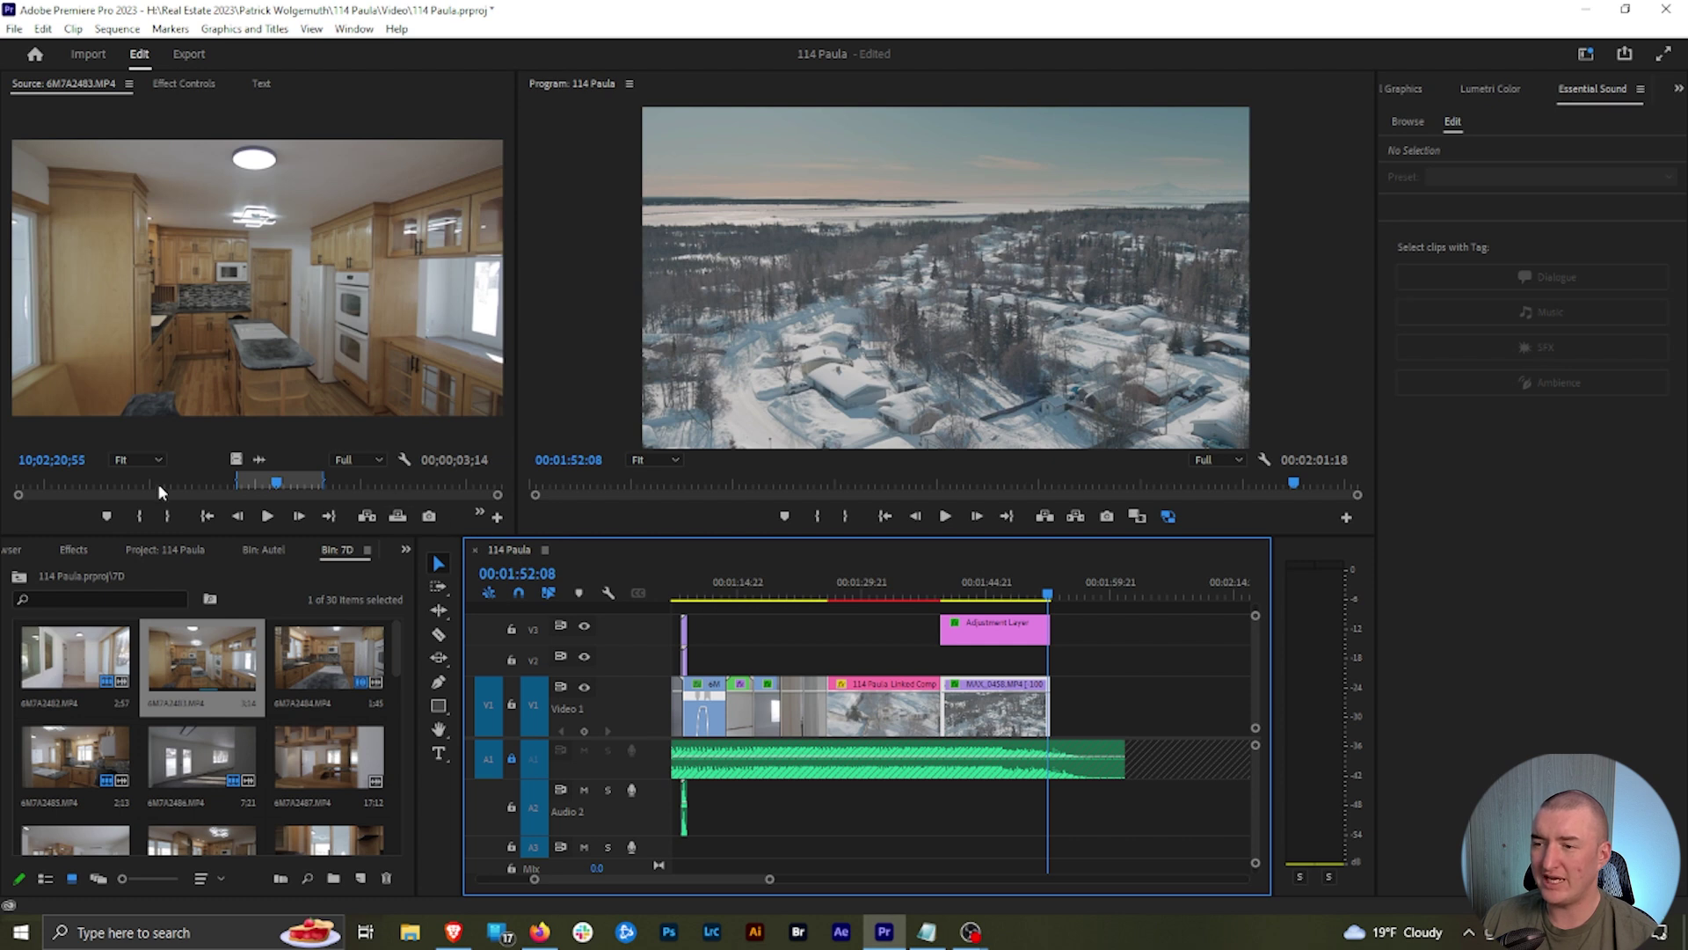
pyautogui.click(238, 483)
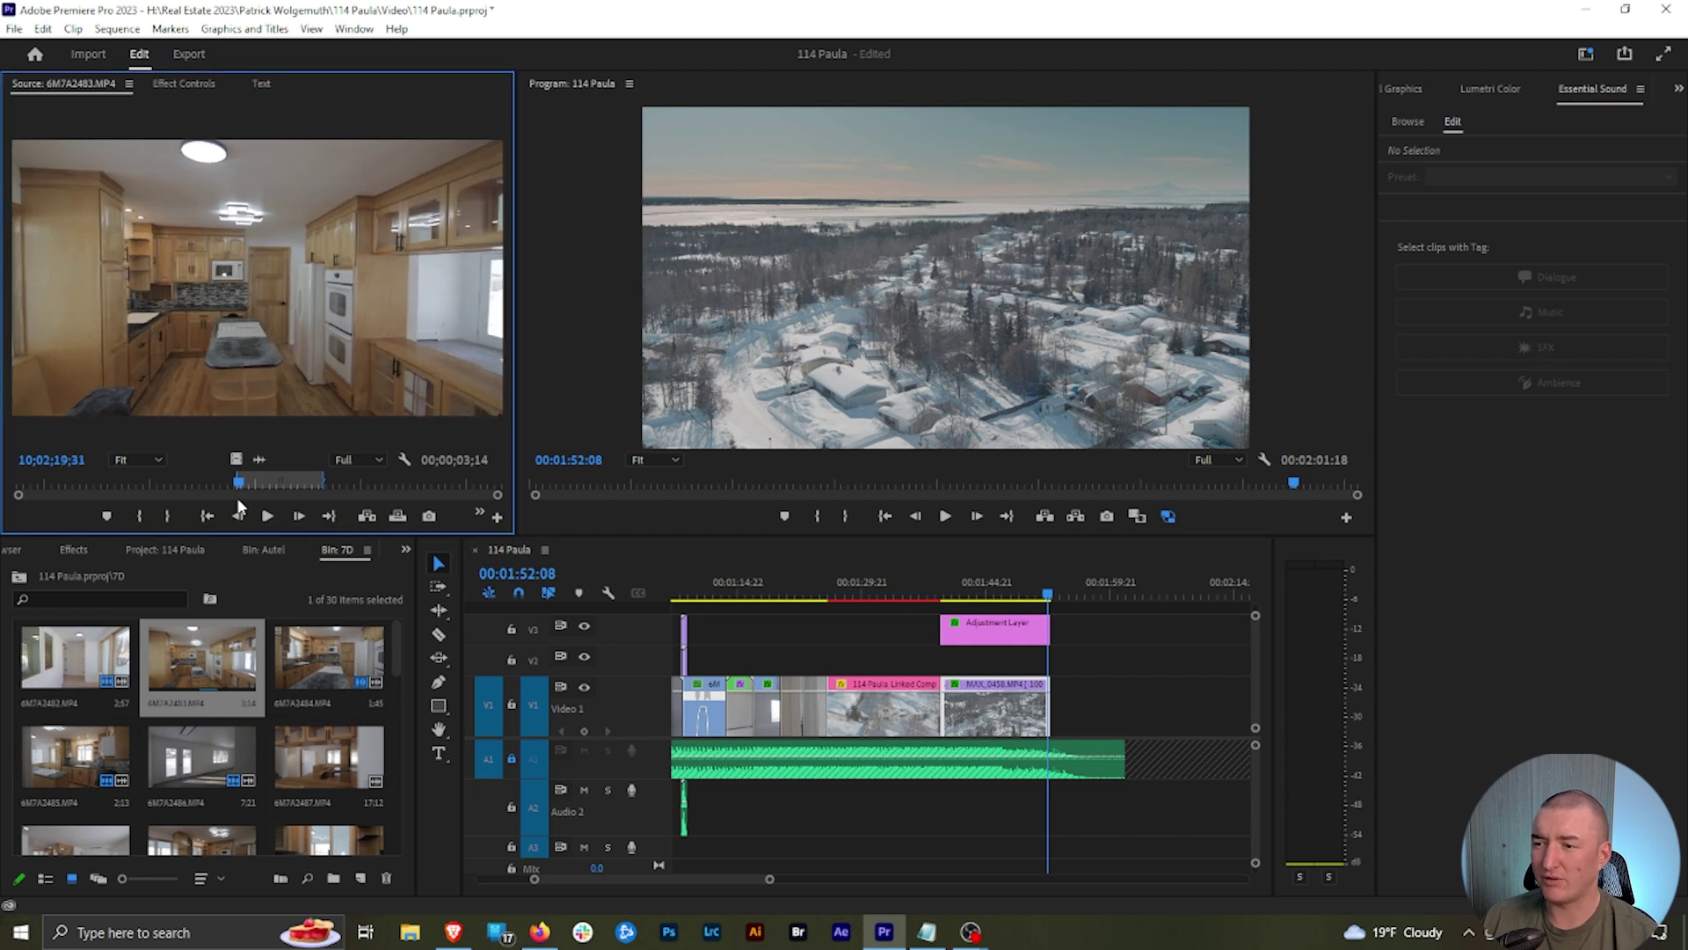
pyautogui.moveTo(237, 501); pyautogui.dragTo(327, 490)
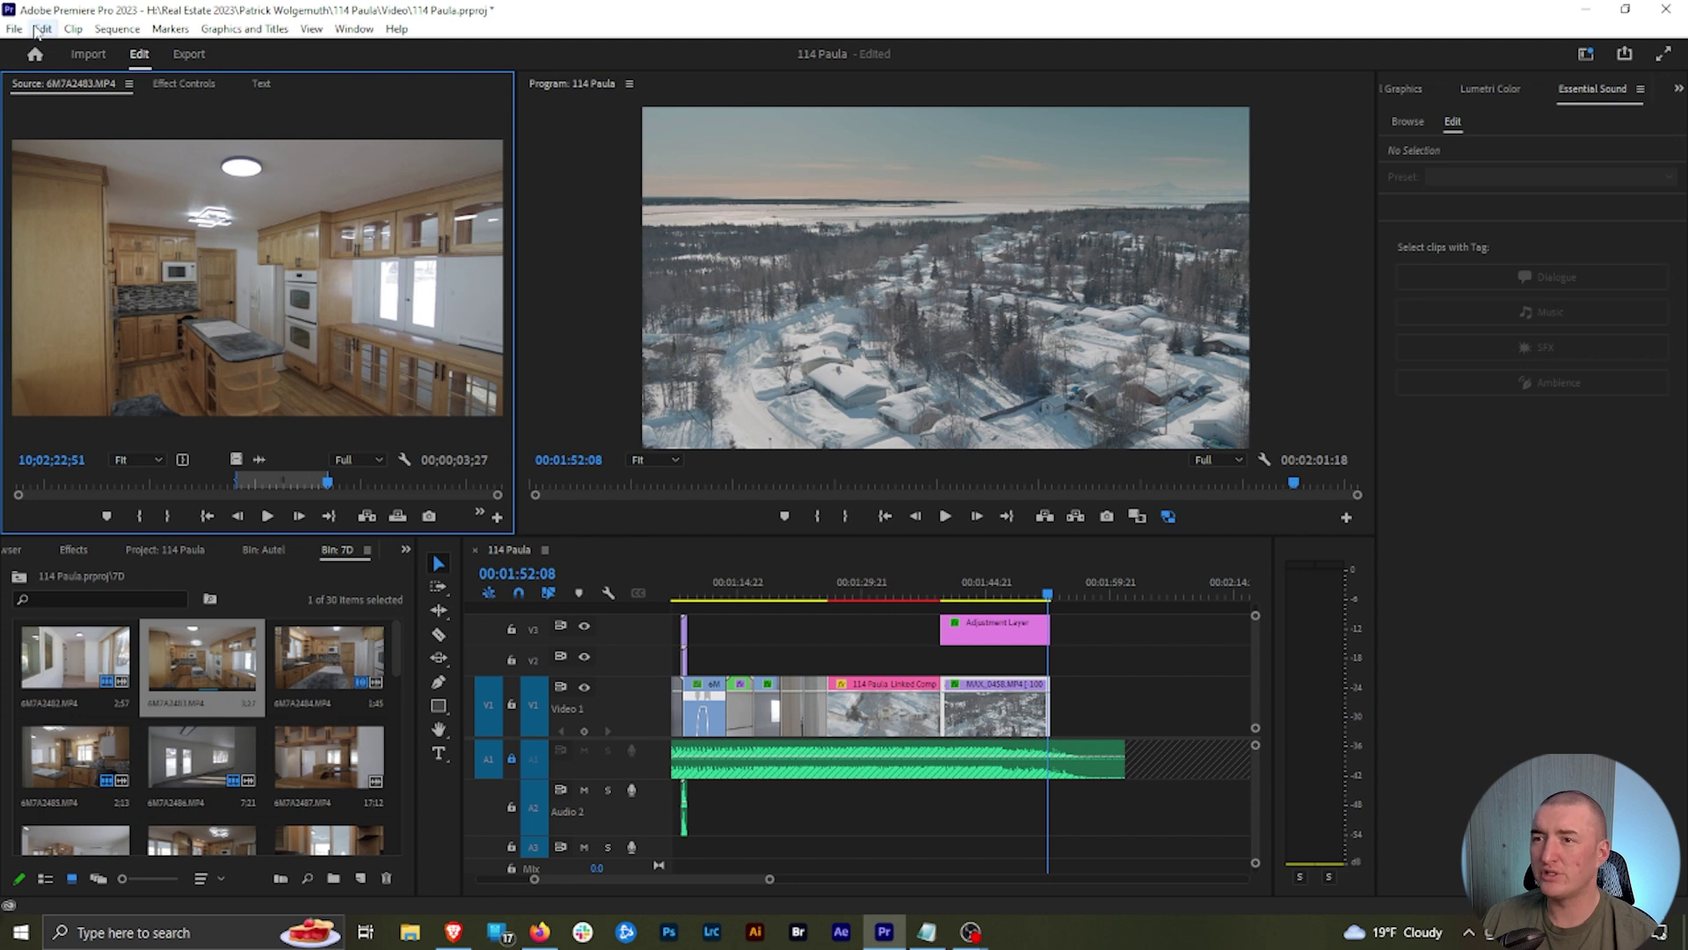
# Step: Find the Insert command in the keyboard shortcut settings and add 9 as an extra shortcut for it
pyautogui.click(43, 29)
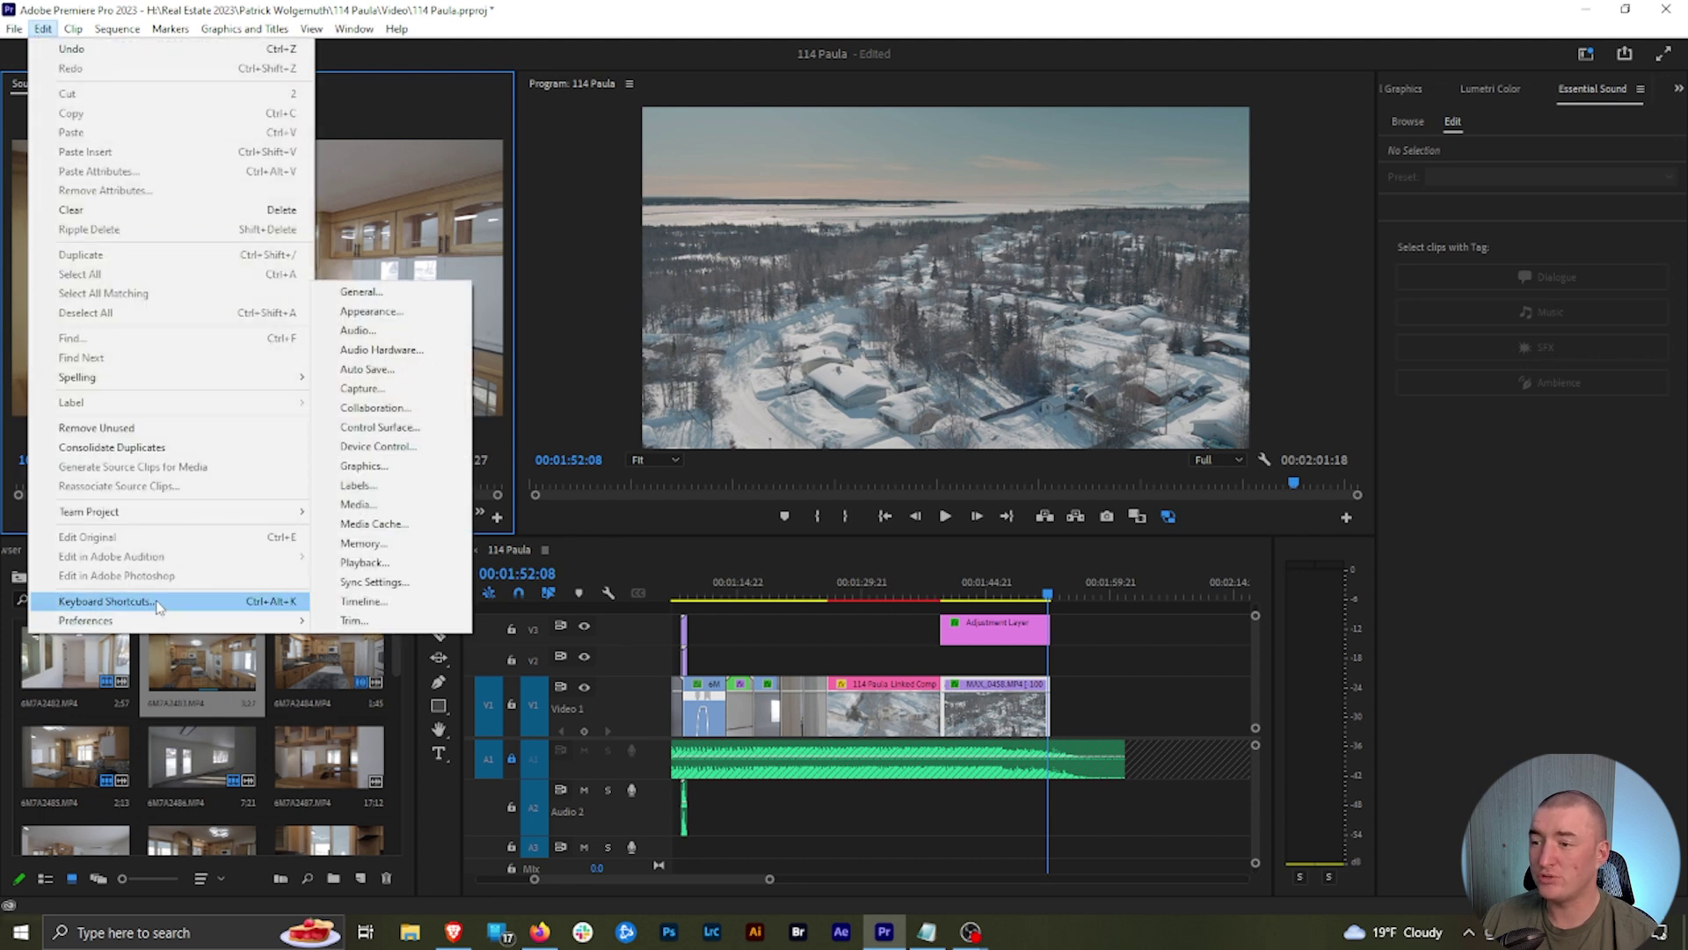
pyautogui.click(159, 602)
pyautogui.click(752, 442)
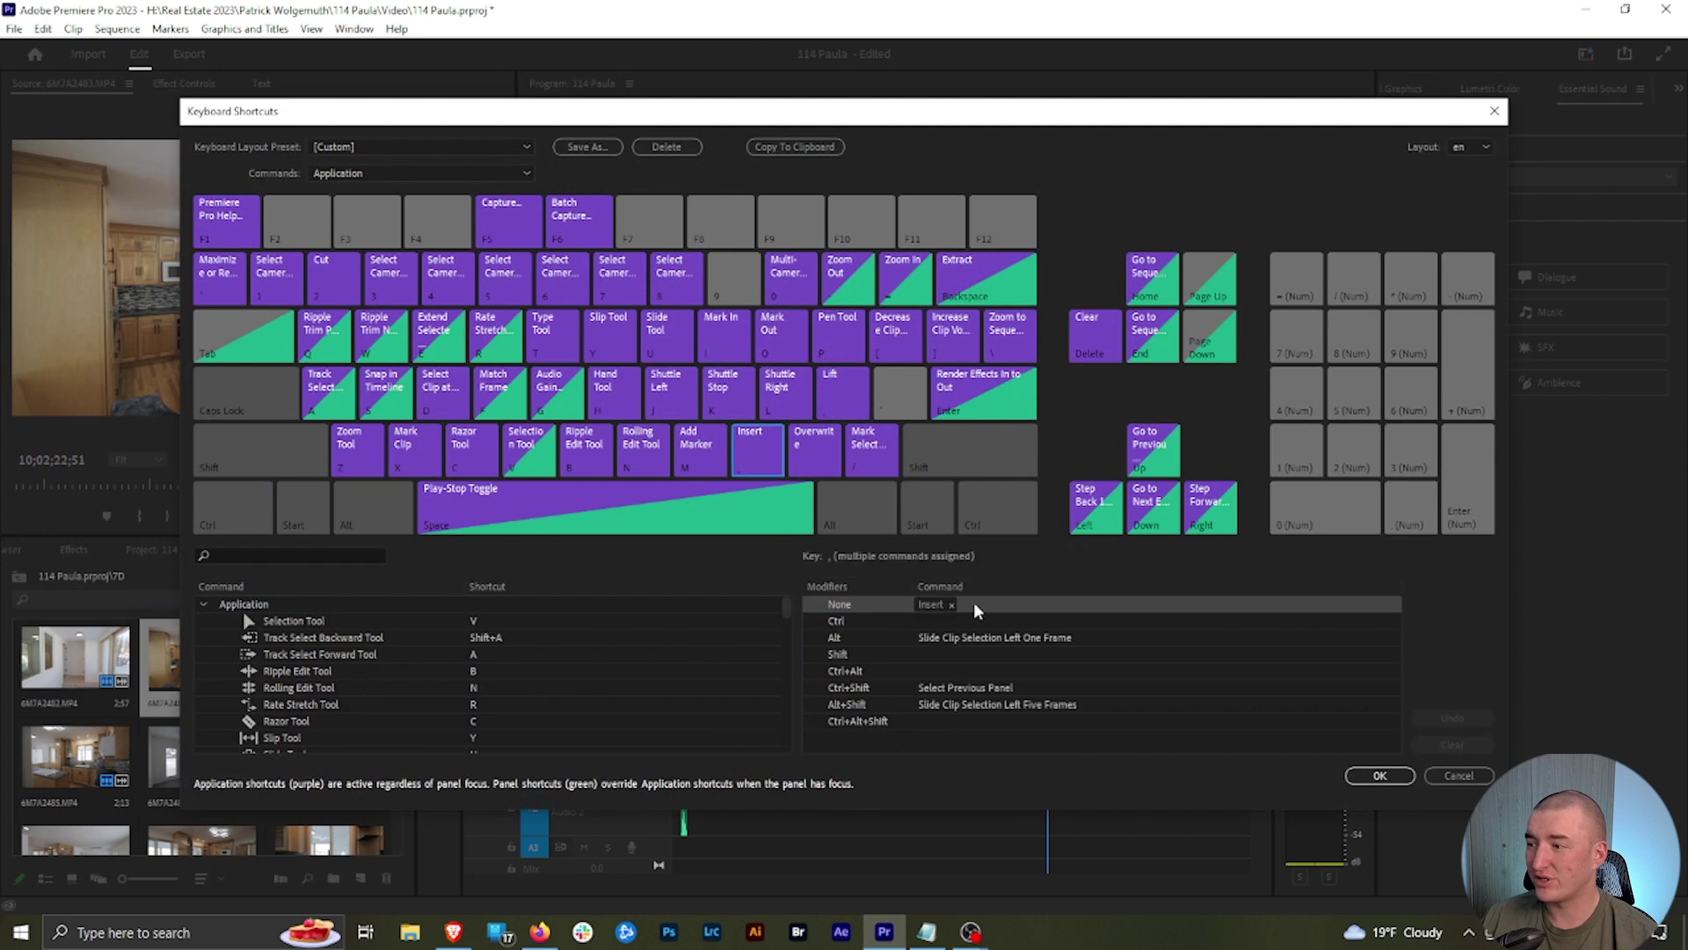
pyautogui.click(308, 559)
pyautogui.write('insert')
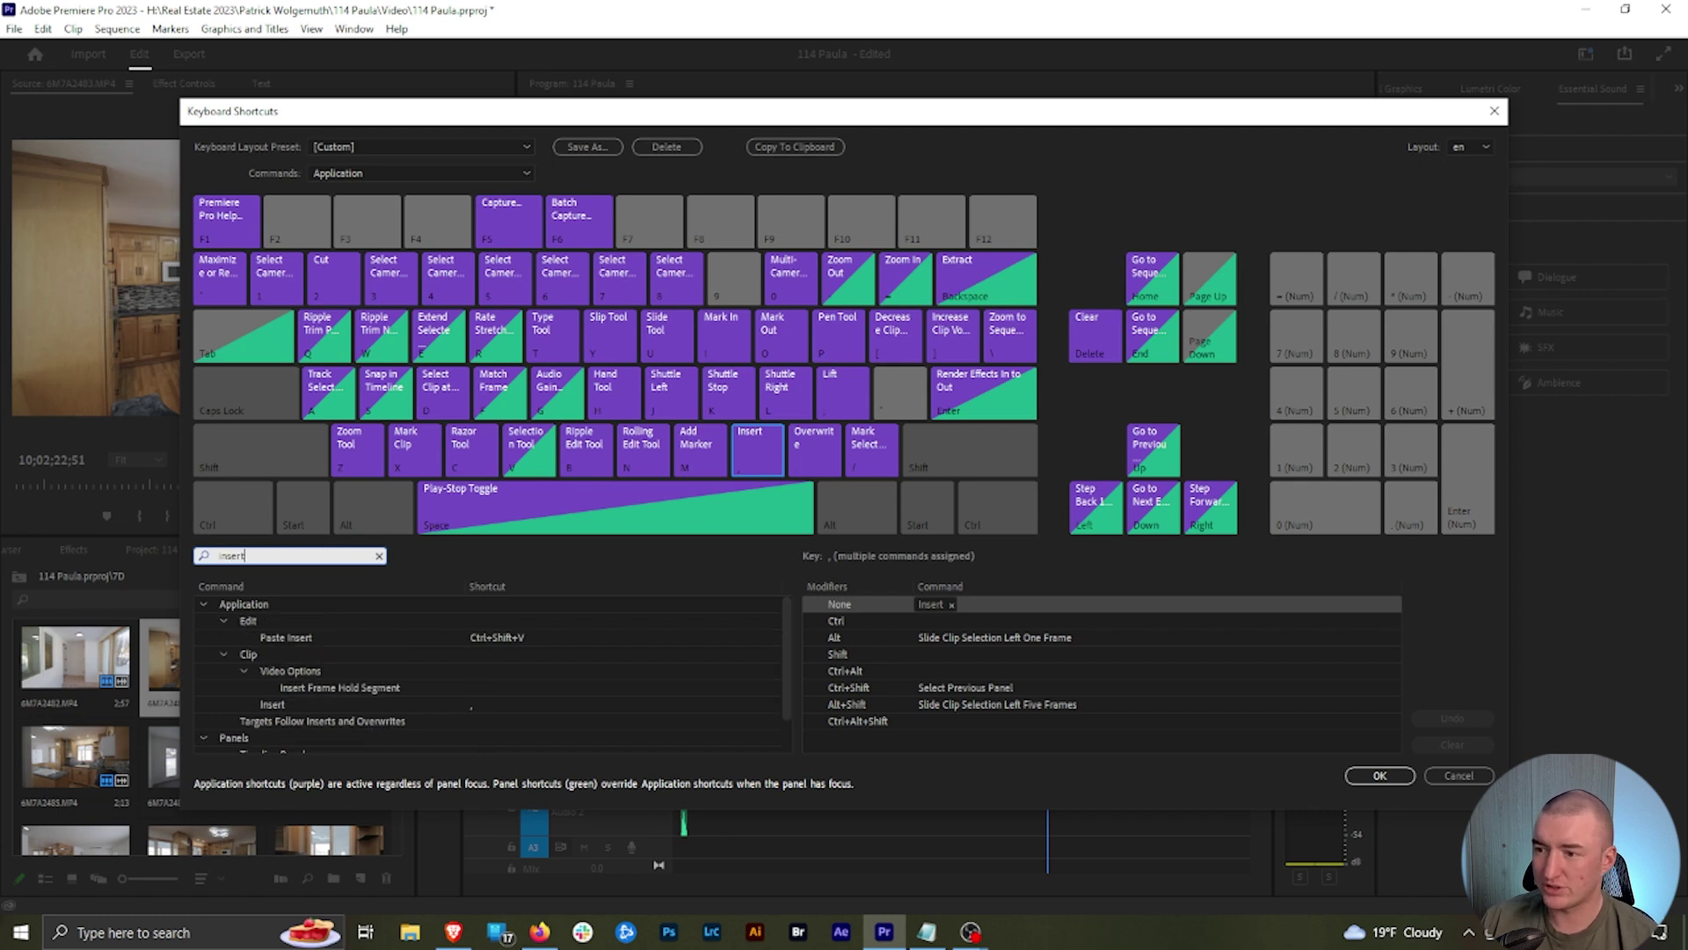
pyautogui.click(498, 707)
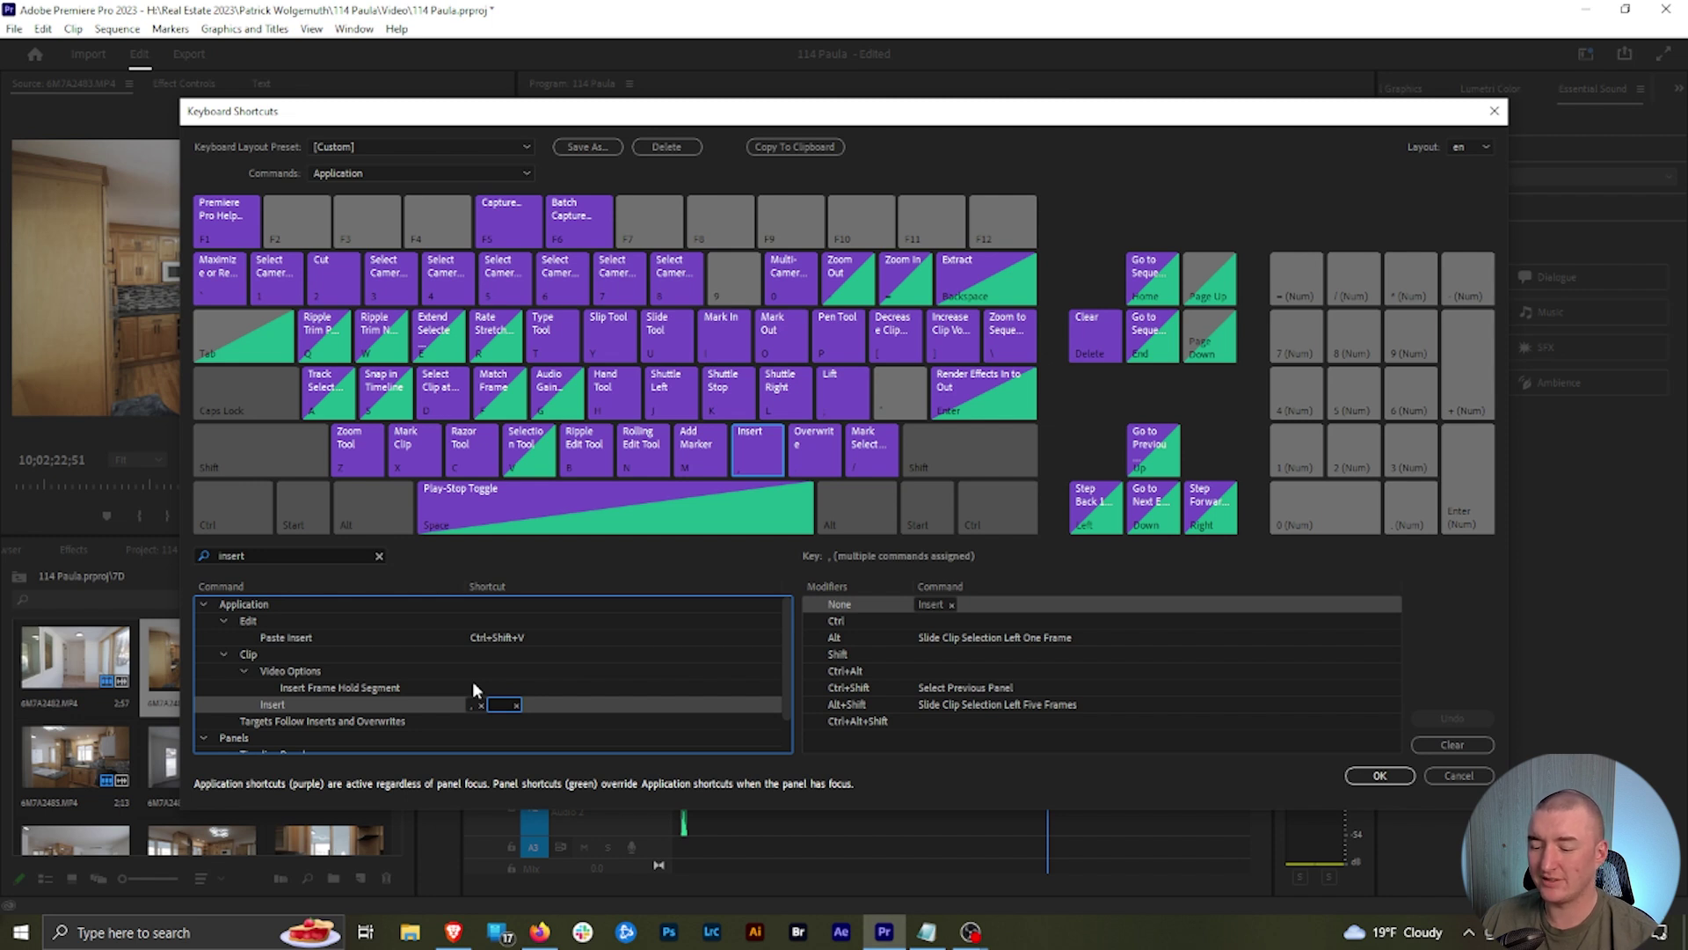
pyautogui.press('9')
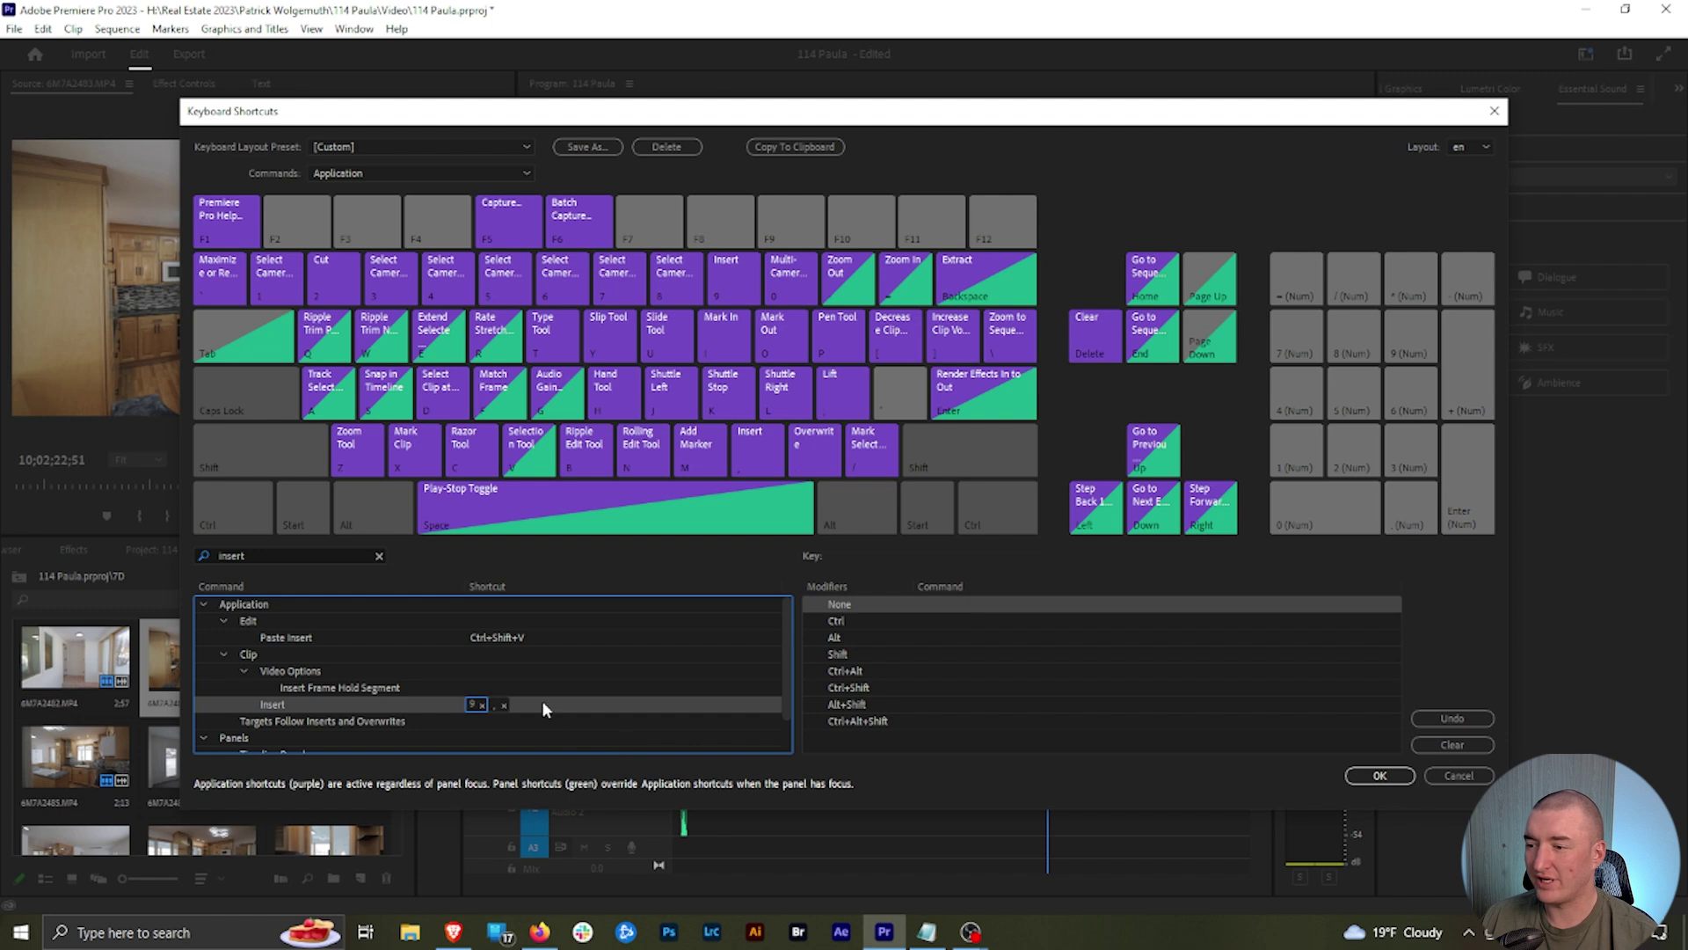
# Step: Add 0 as an extra keyboard shortcut for the Overwrite command and save the shortcut changes
pyautogui.click(273, 554)
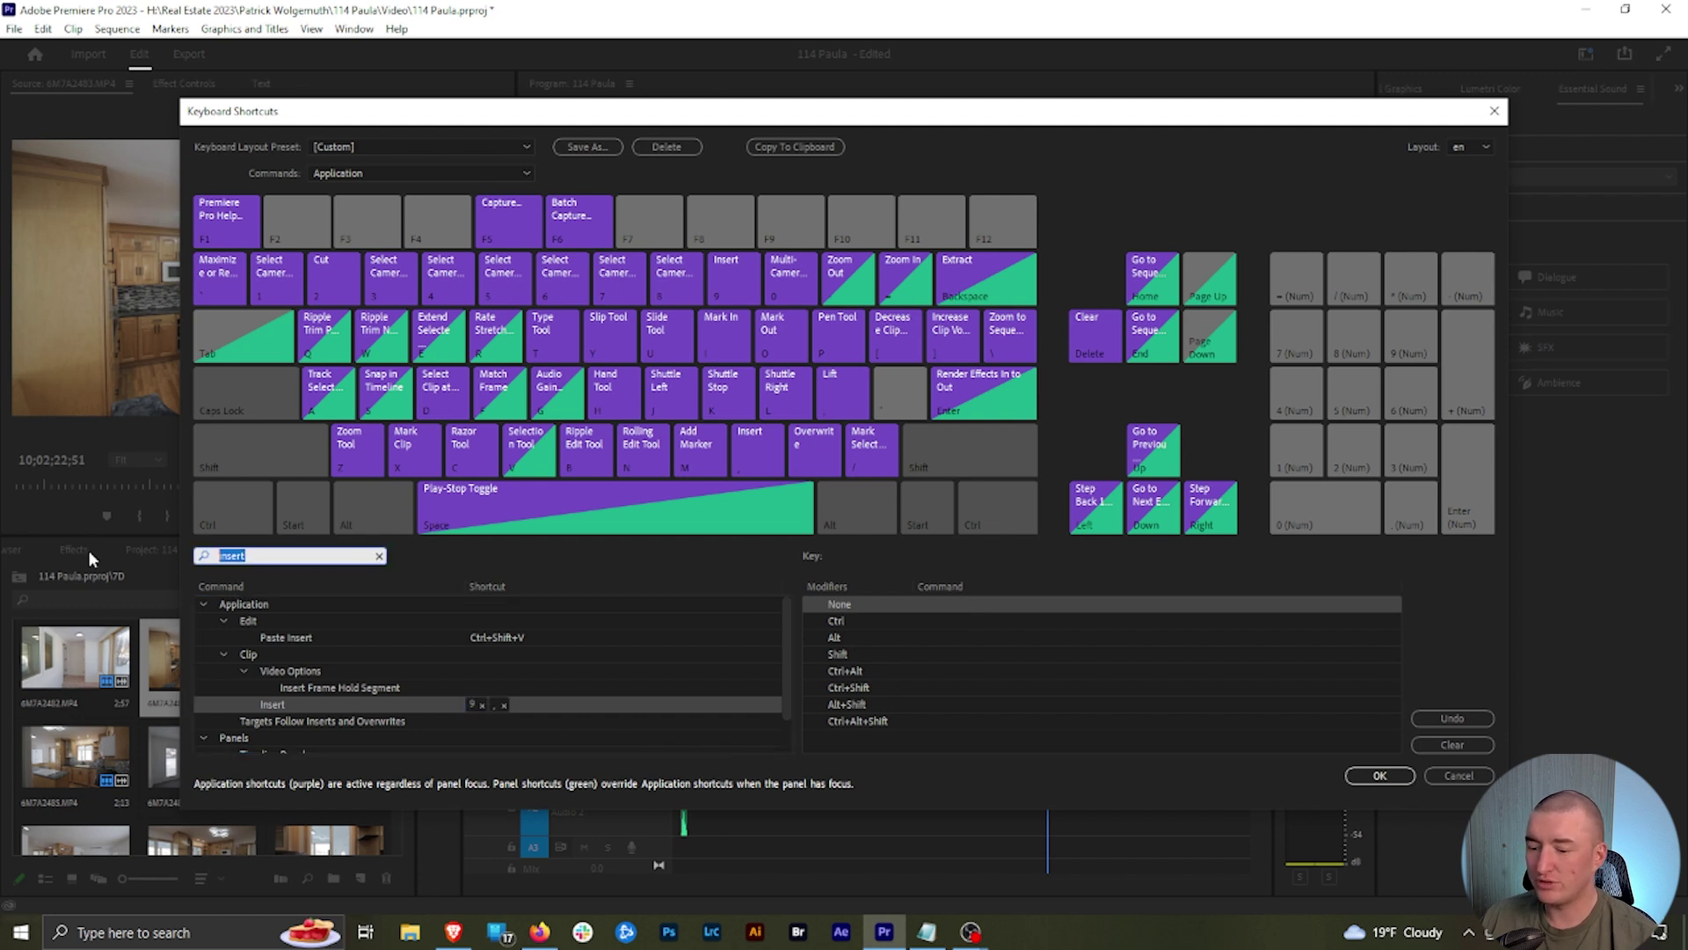
pyautogui.write('over')
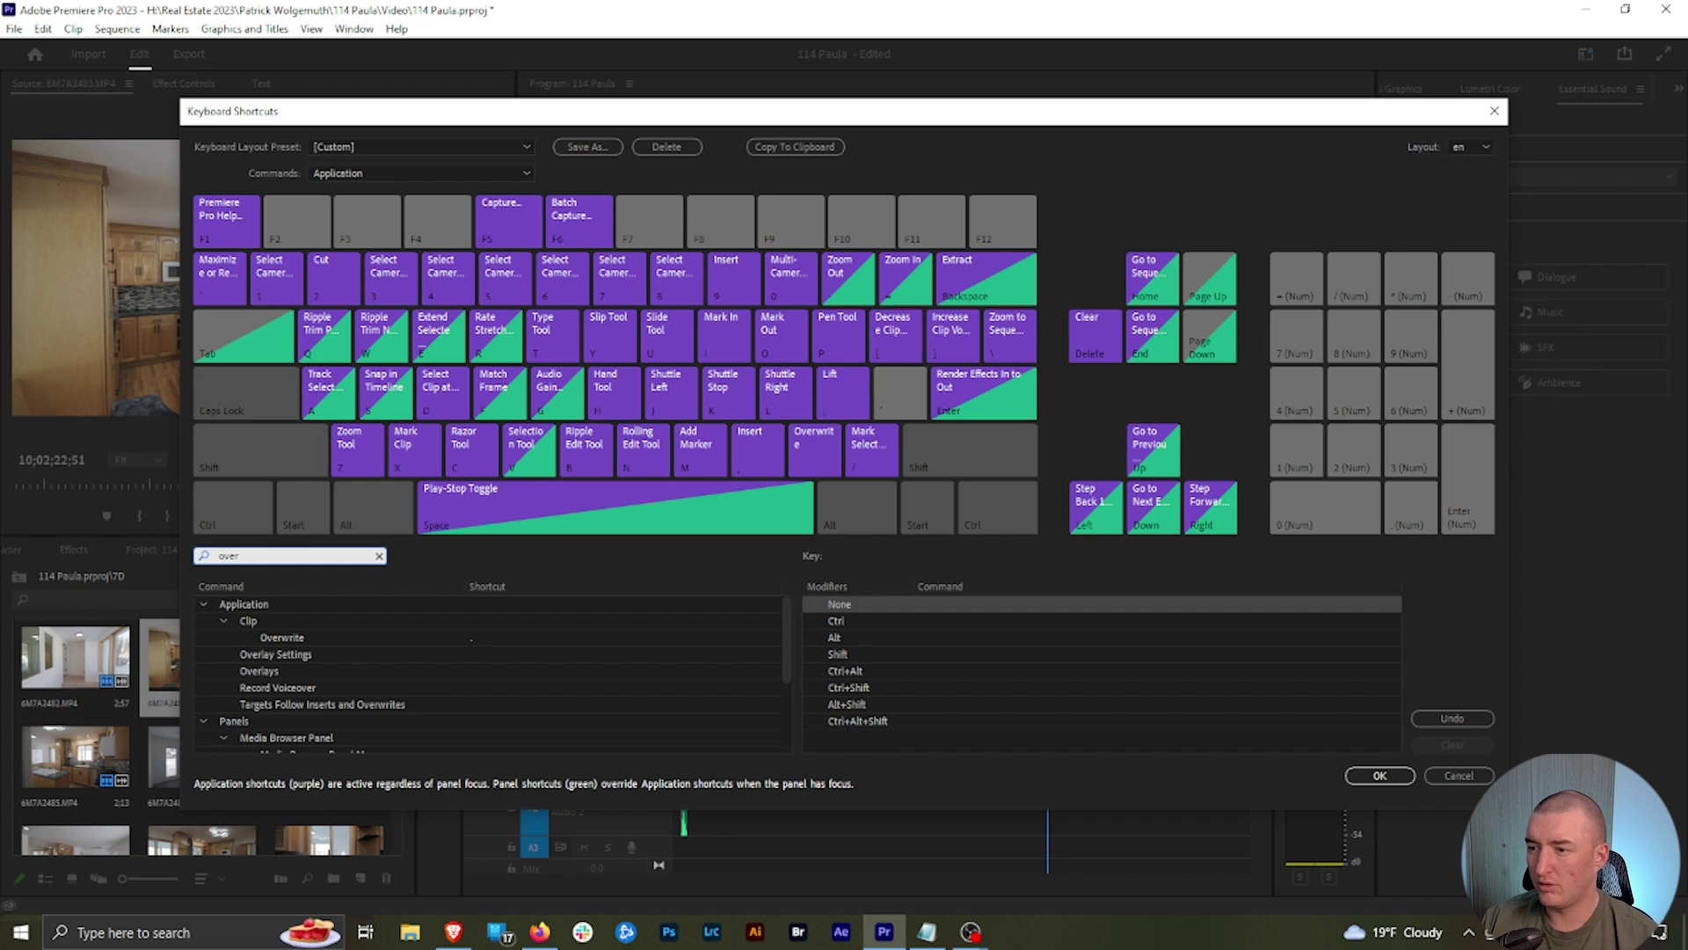
pyautogui.click(493, 637)
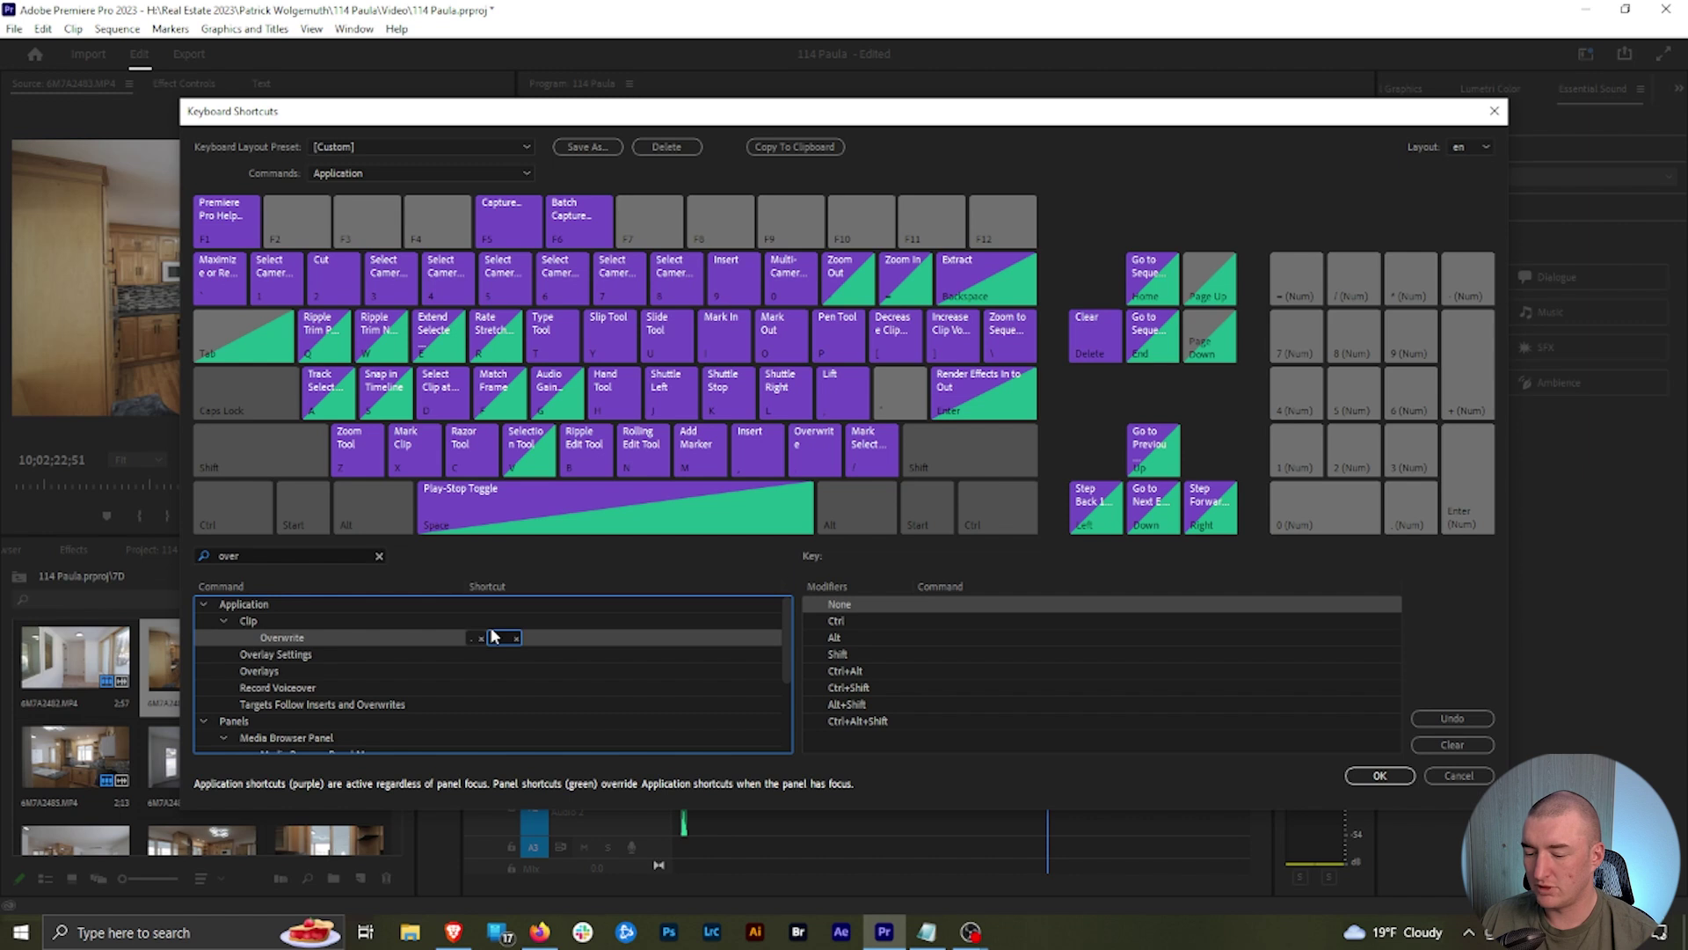
pyautogui.press('0')
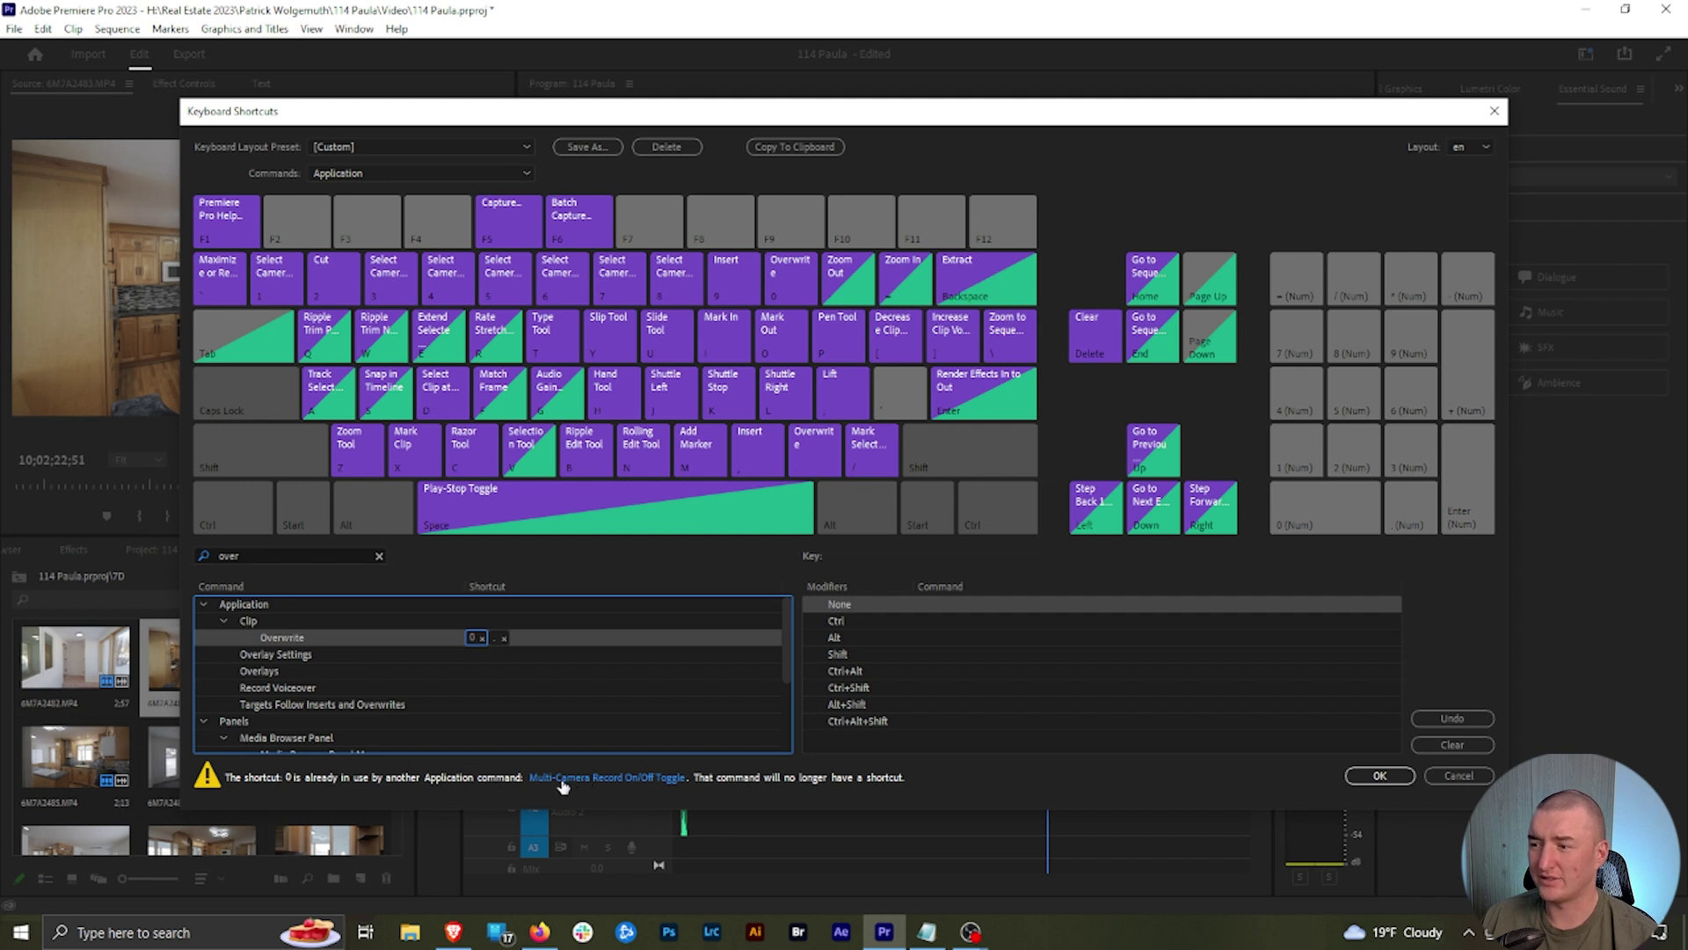
pyautogui.click(1380, 774)
# Step: Overwrite the marked kitchen clip onto V1 at 00:01:54:03, just past the final drone clip
pyautogui.click(1050, 596)
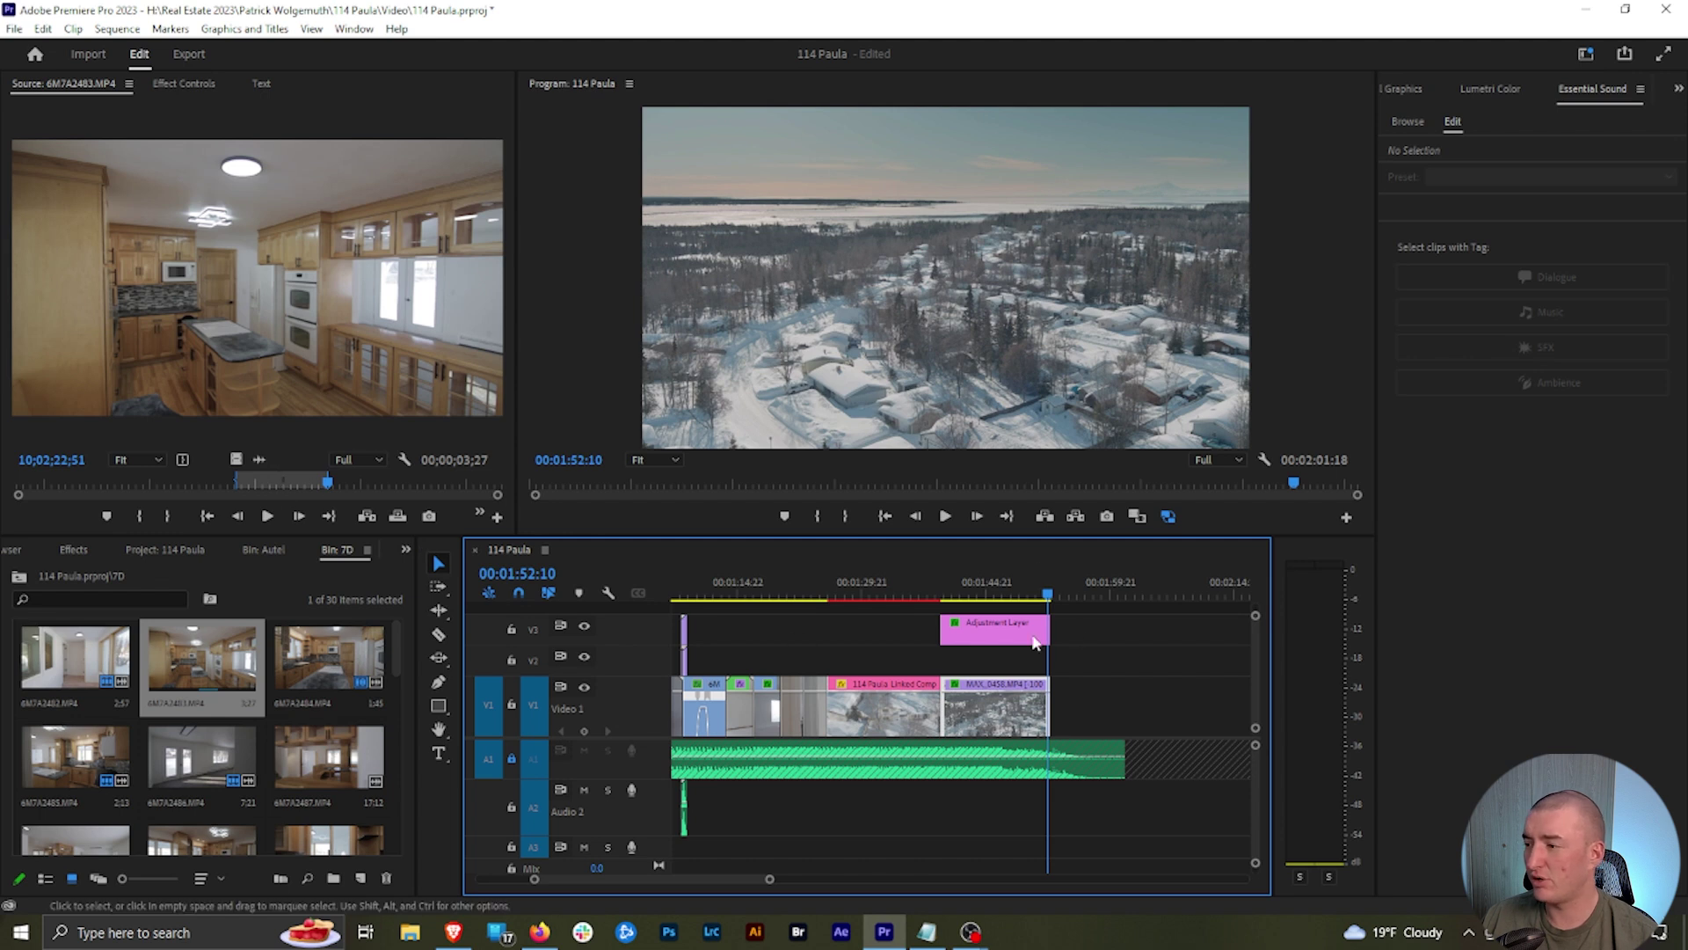
pyautogui.click(297, 479)
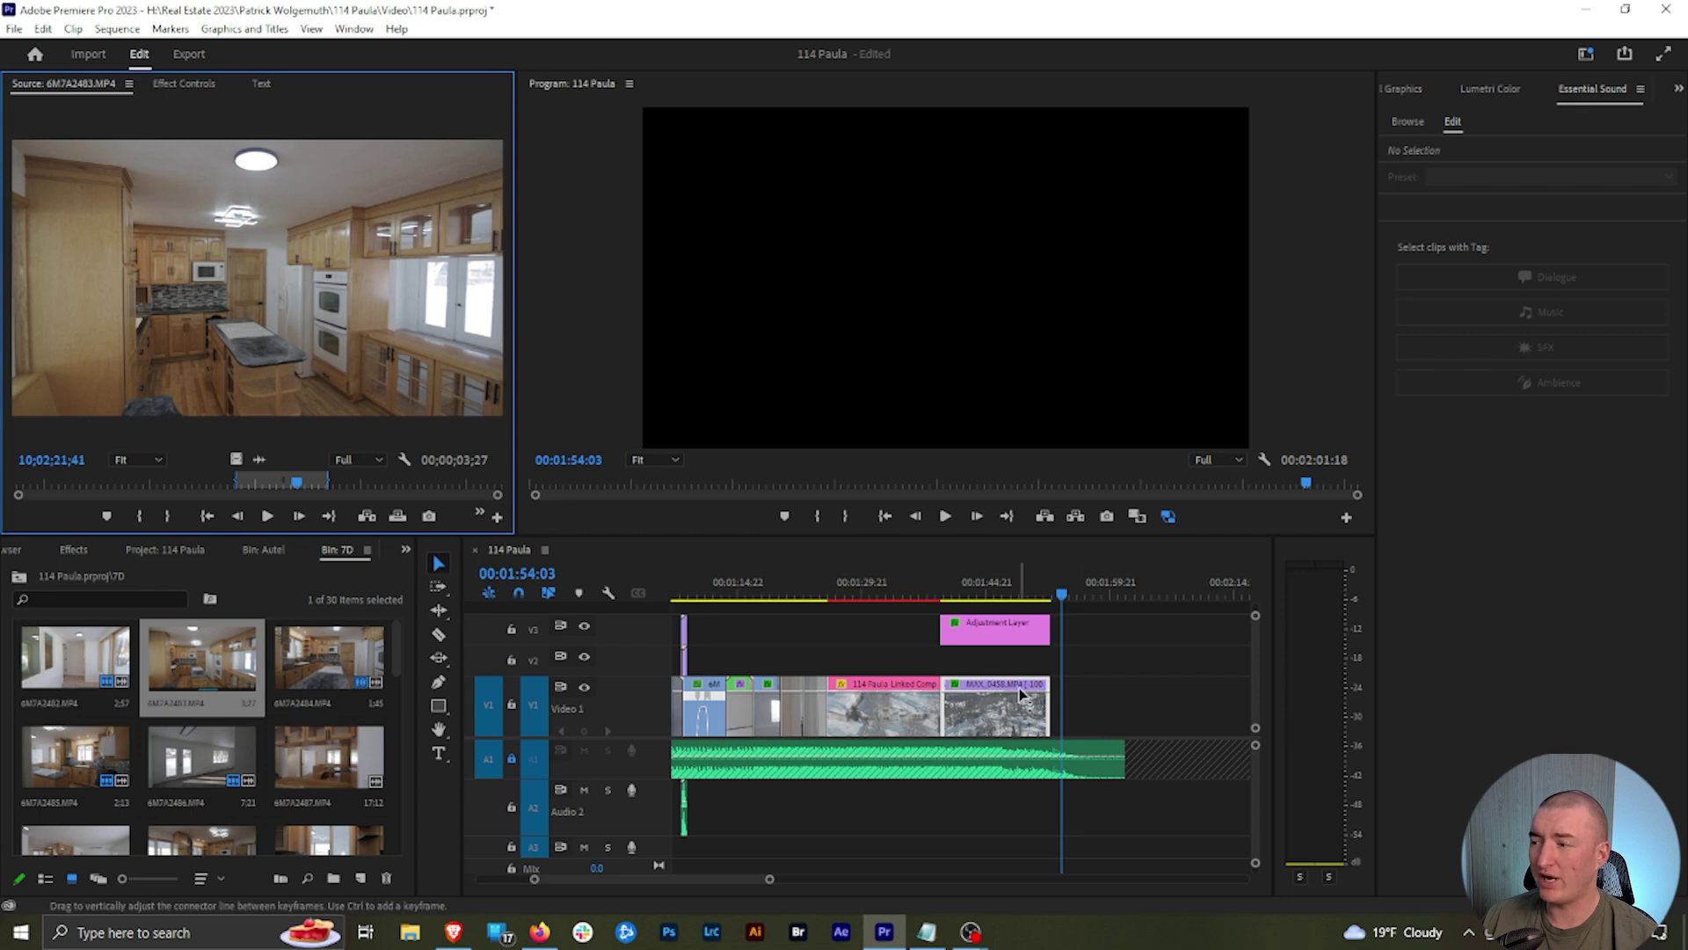
pyautogui.press('.')
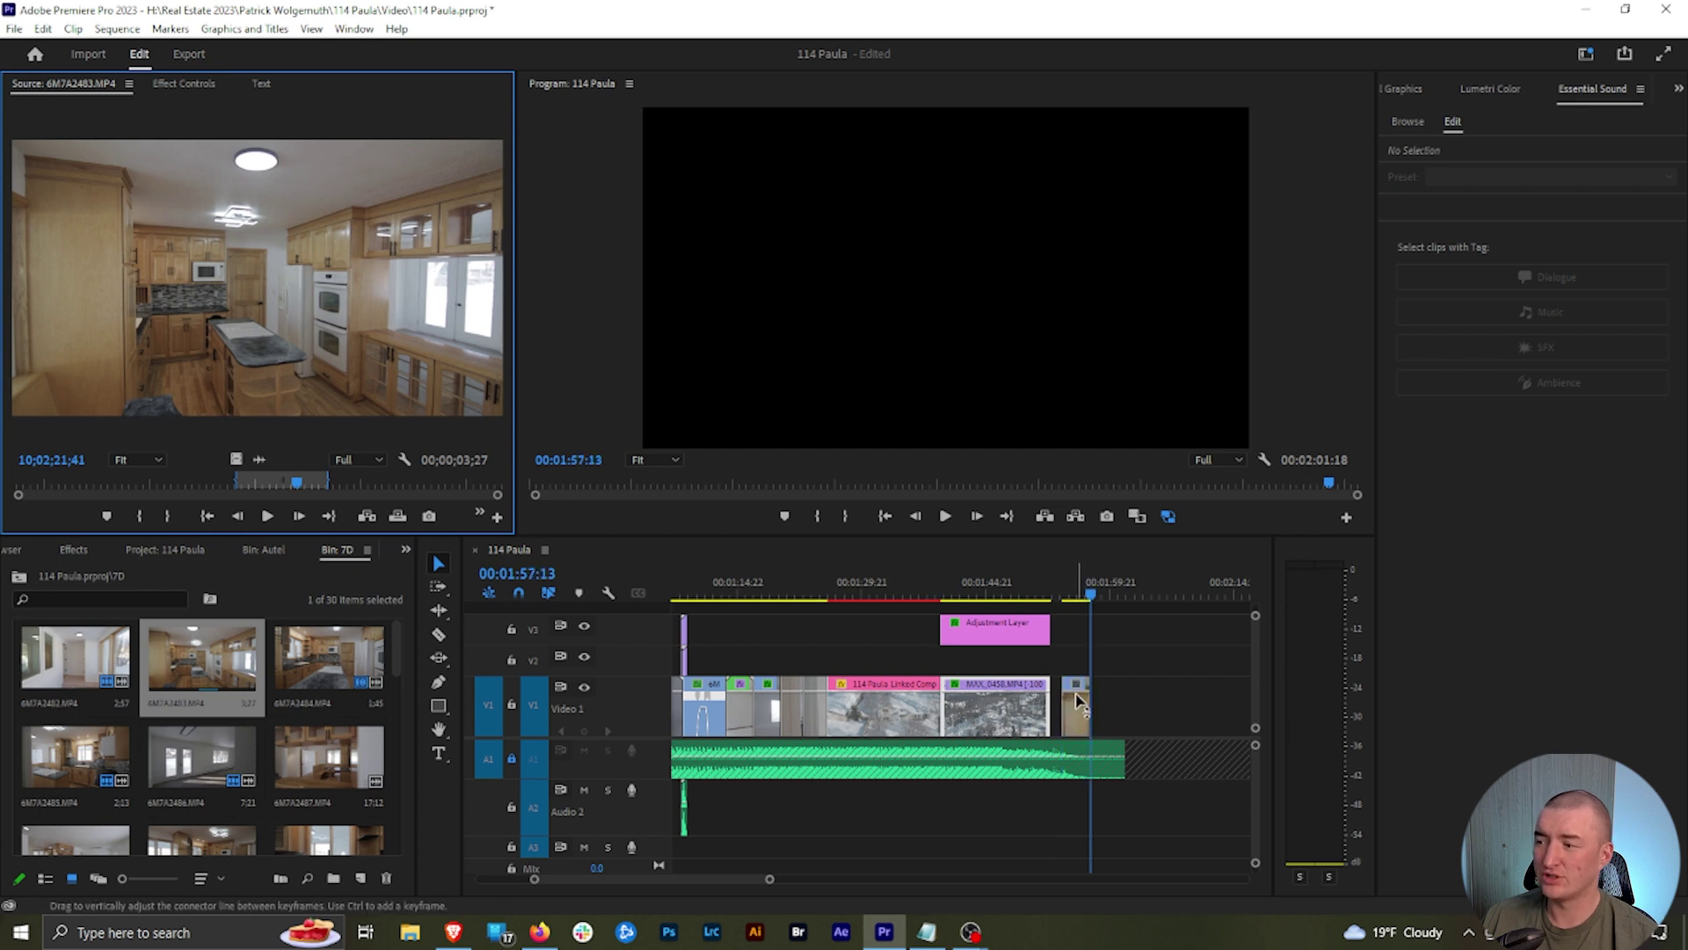
# Step: Insert the kitchen clip partway through the final drone clip, and undo both this insert and the preceding overwrite
pyautogui.moveTo(1090, 595); pyautogui.dragTo(991, 593)
pyautogui.press(',')
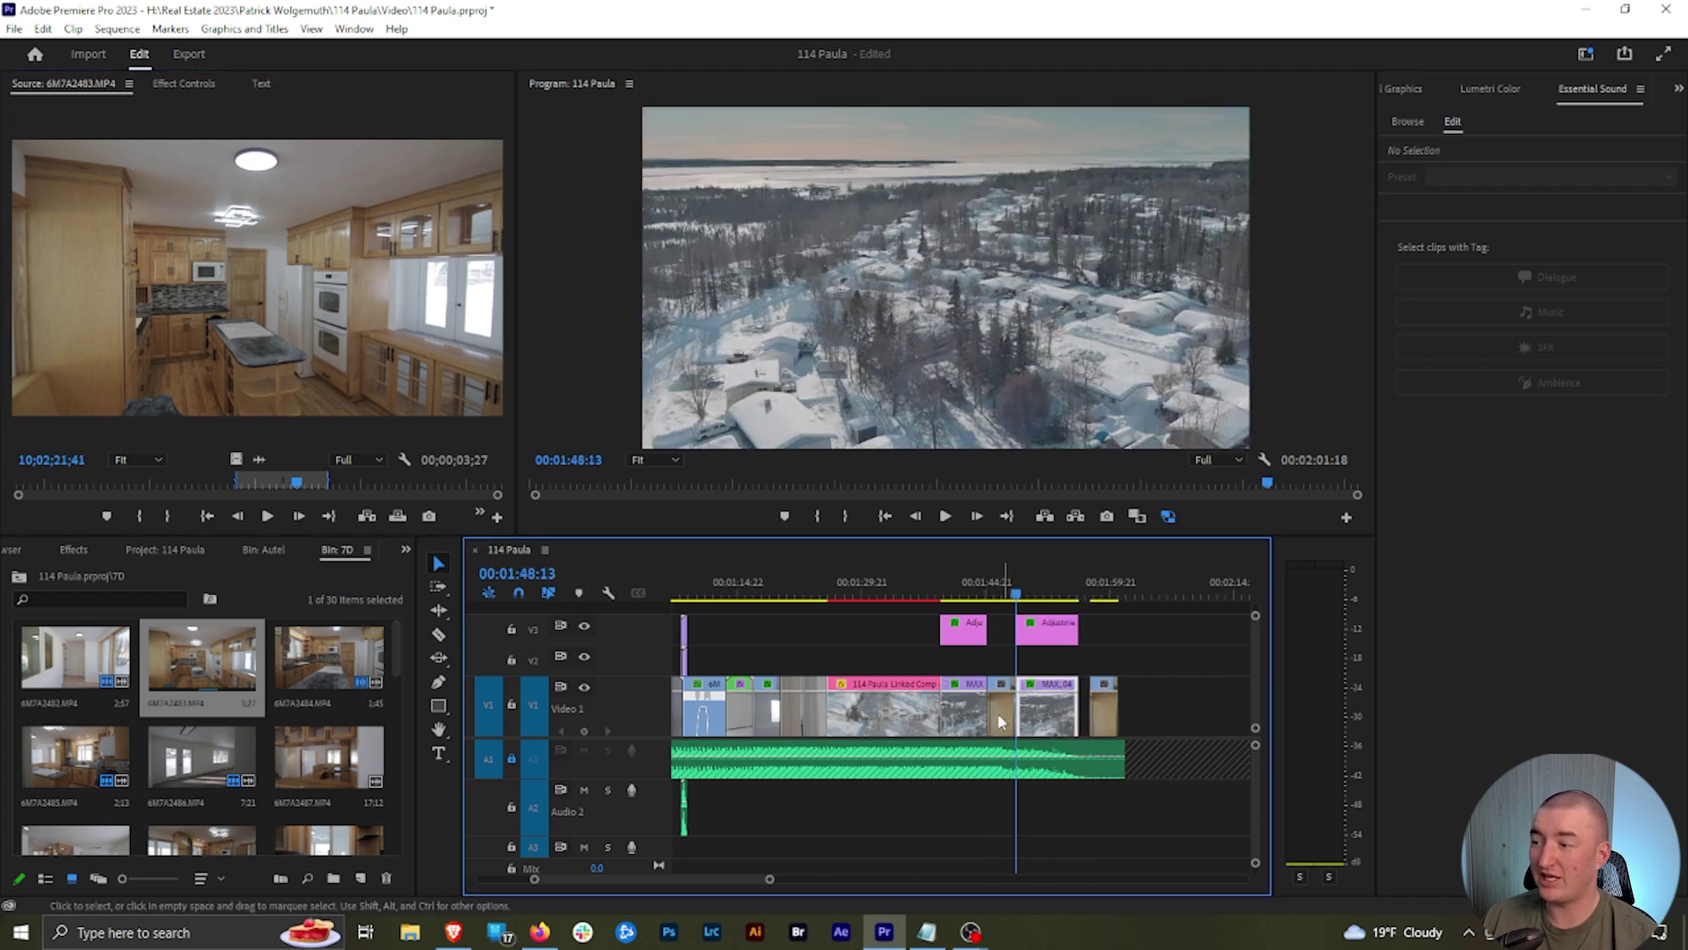
pyautogui.hotkey('ctrl', 'z')
pyautogui.click(1071, 595)
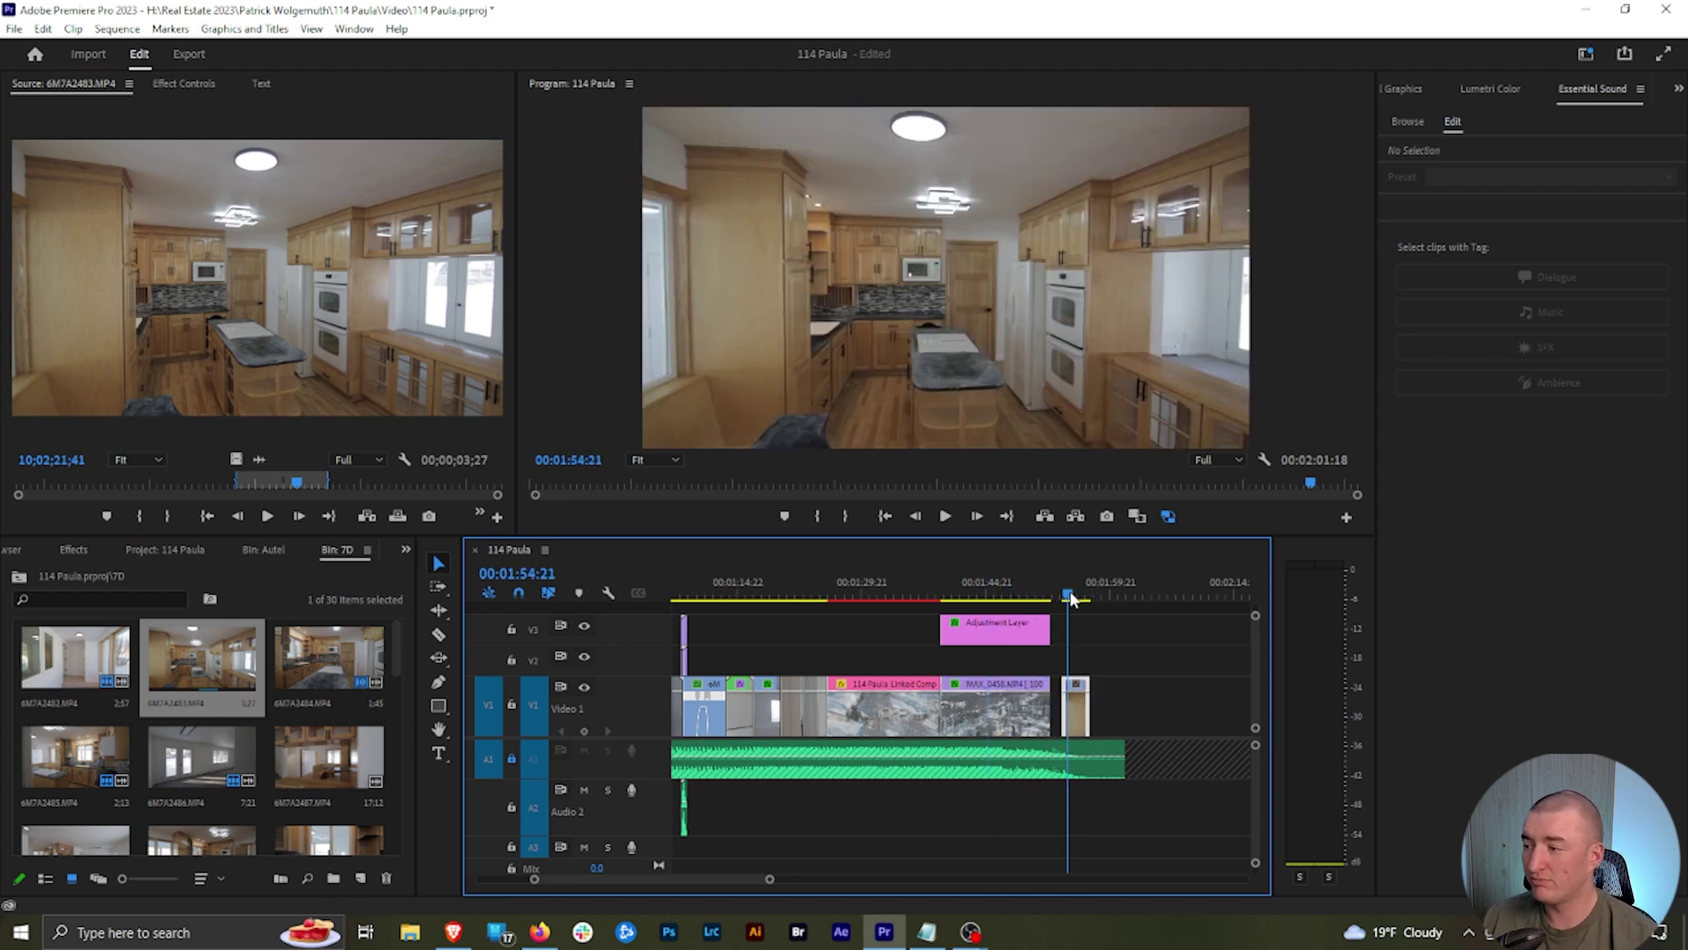
pyautogui.hotkey('ctrl', 'z')
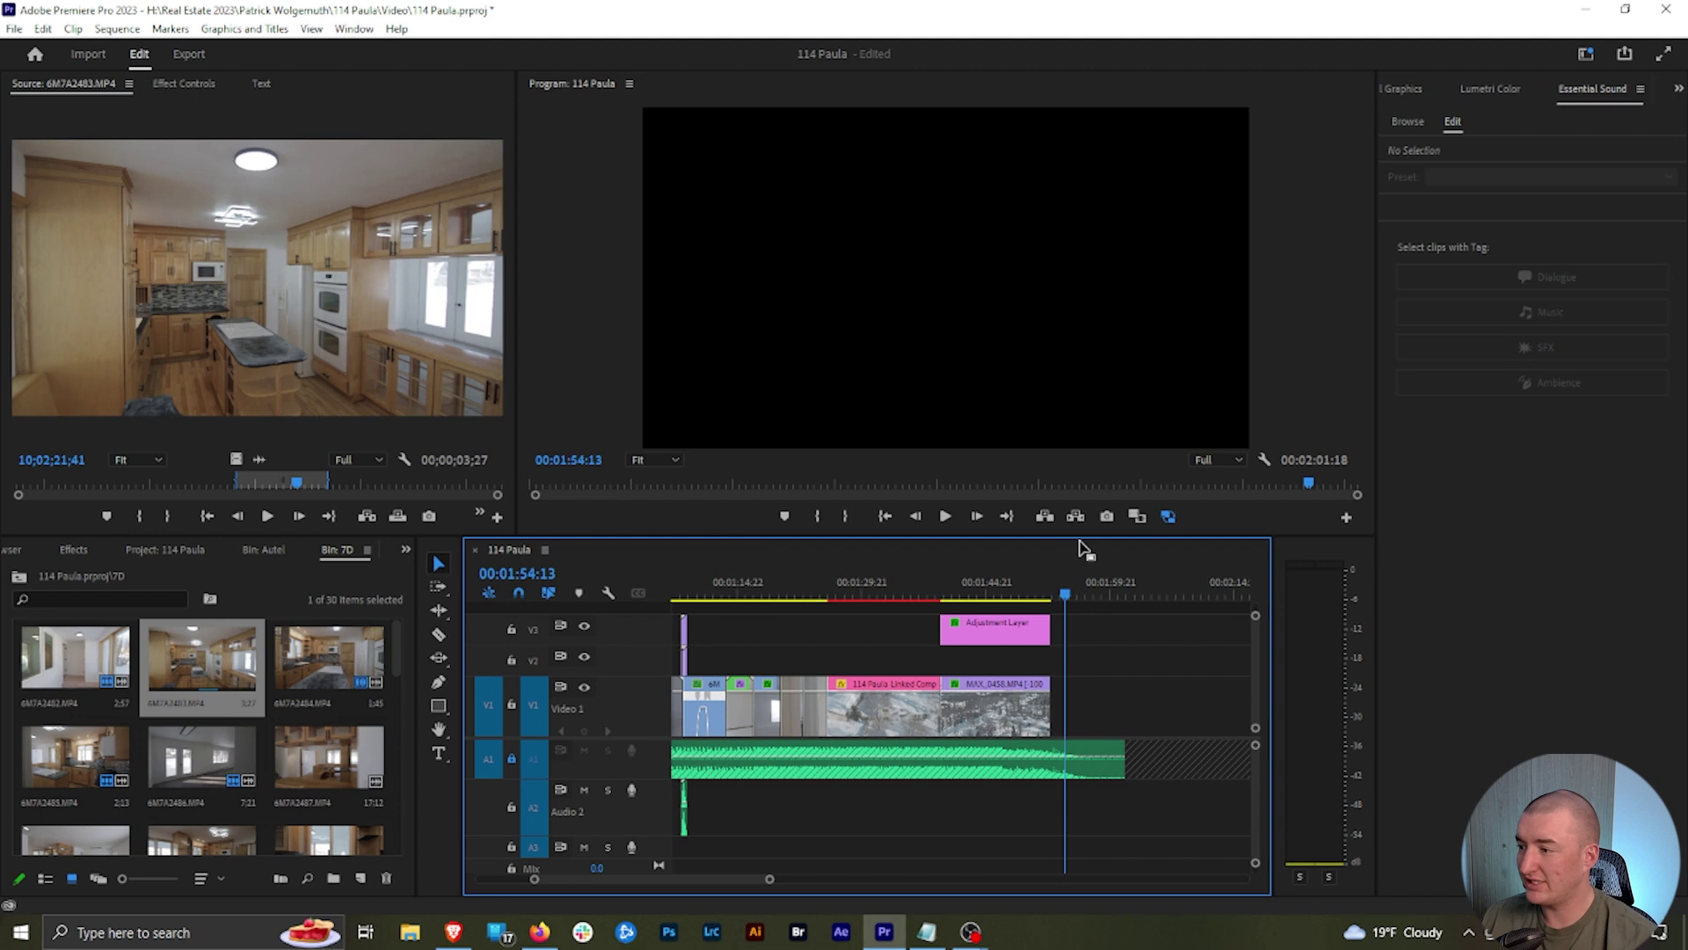
# Step: Overwrite the kitchen clip onto V1 at 00:01:54:06, and undo that edit
pyautogui.click(1061, 605)
pyautogui.click(1063, 598)
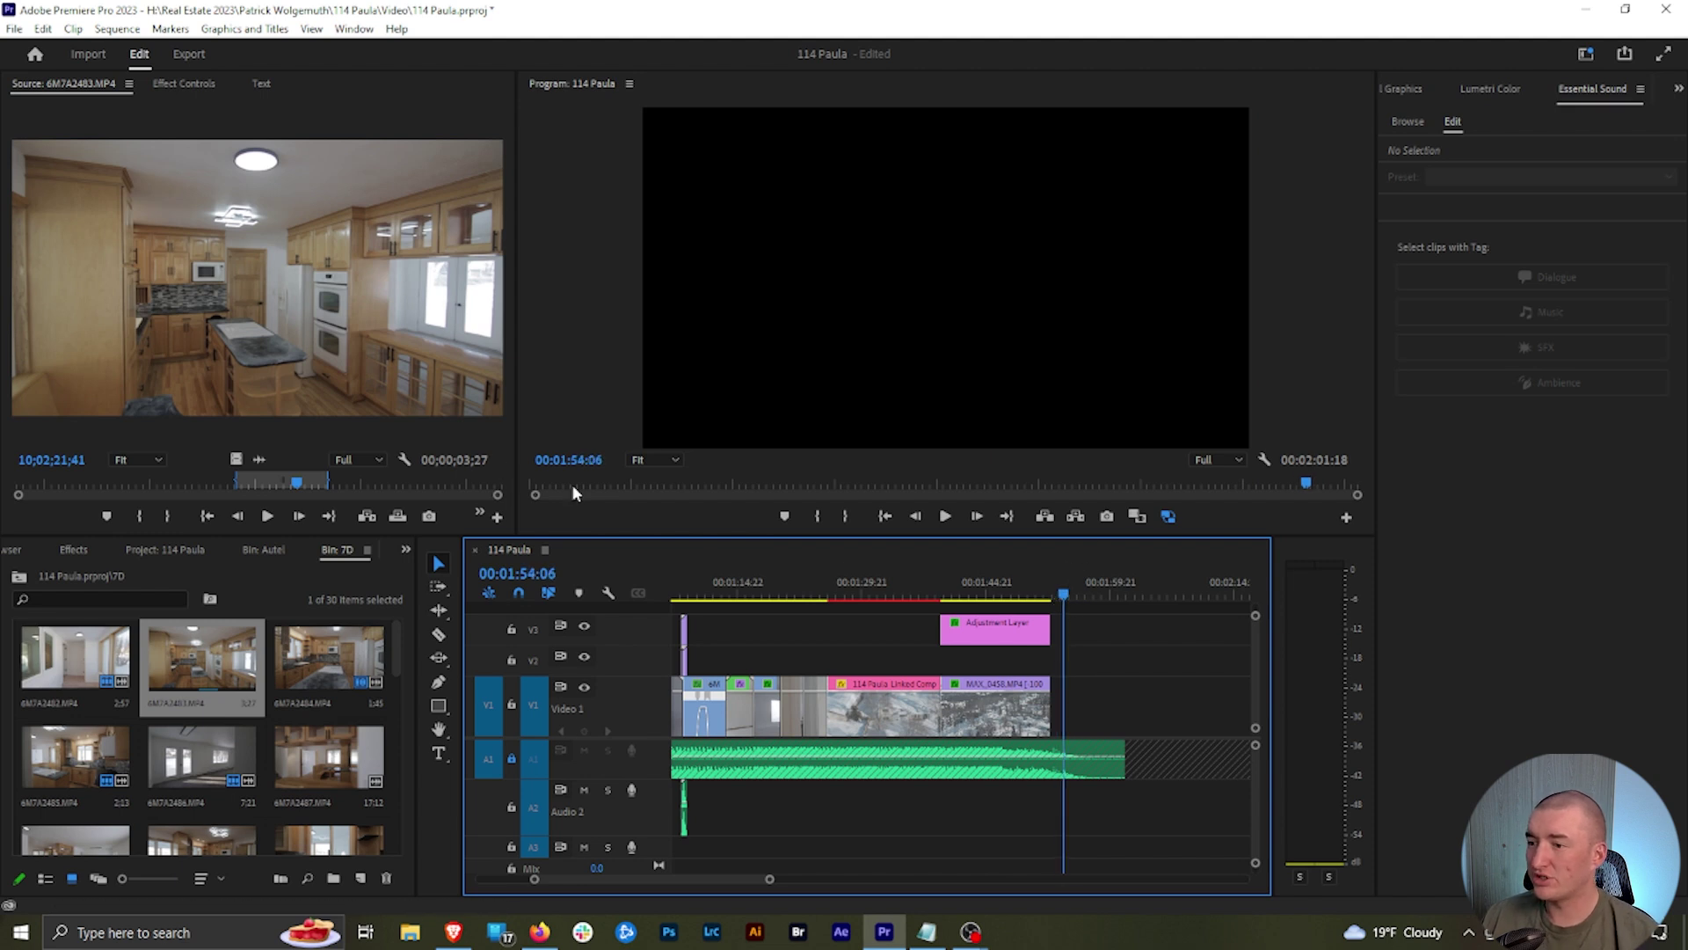
pyautogui.press('.')
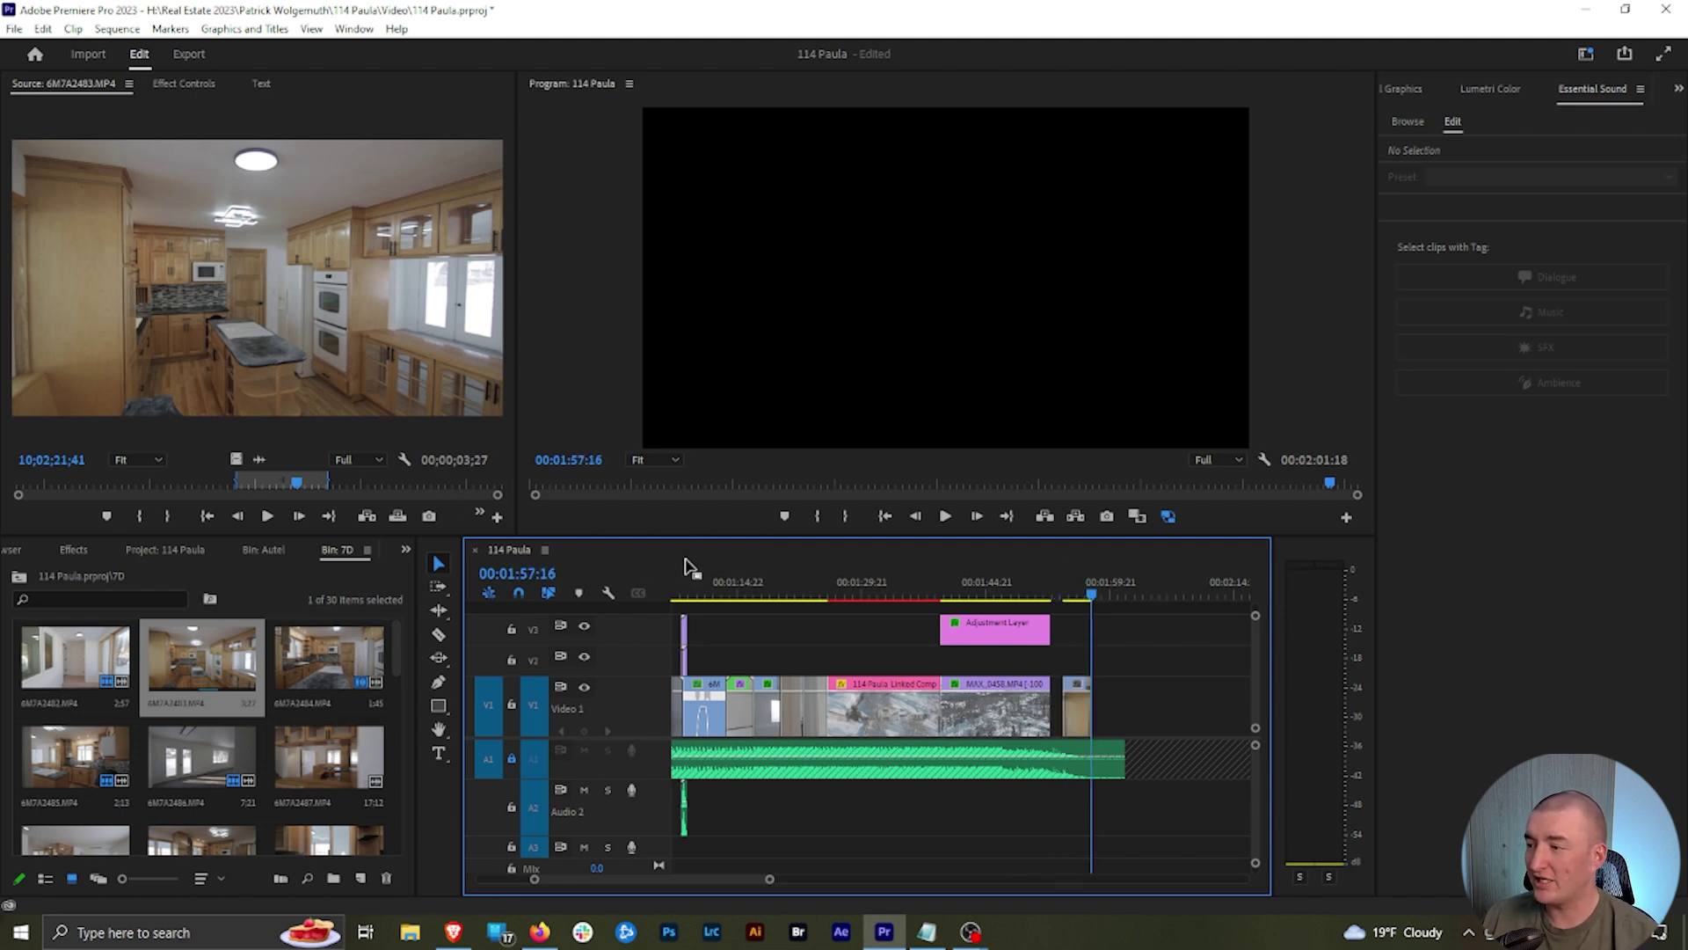
pyautogui.hotkey('ctrl', 'z')
# Step: Scrub around the end of the final drone clip and leave the playhead at 00:01:51:01
pyautogui.click(1049, 599)
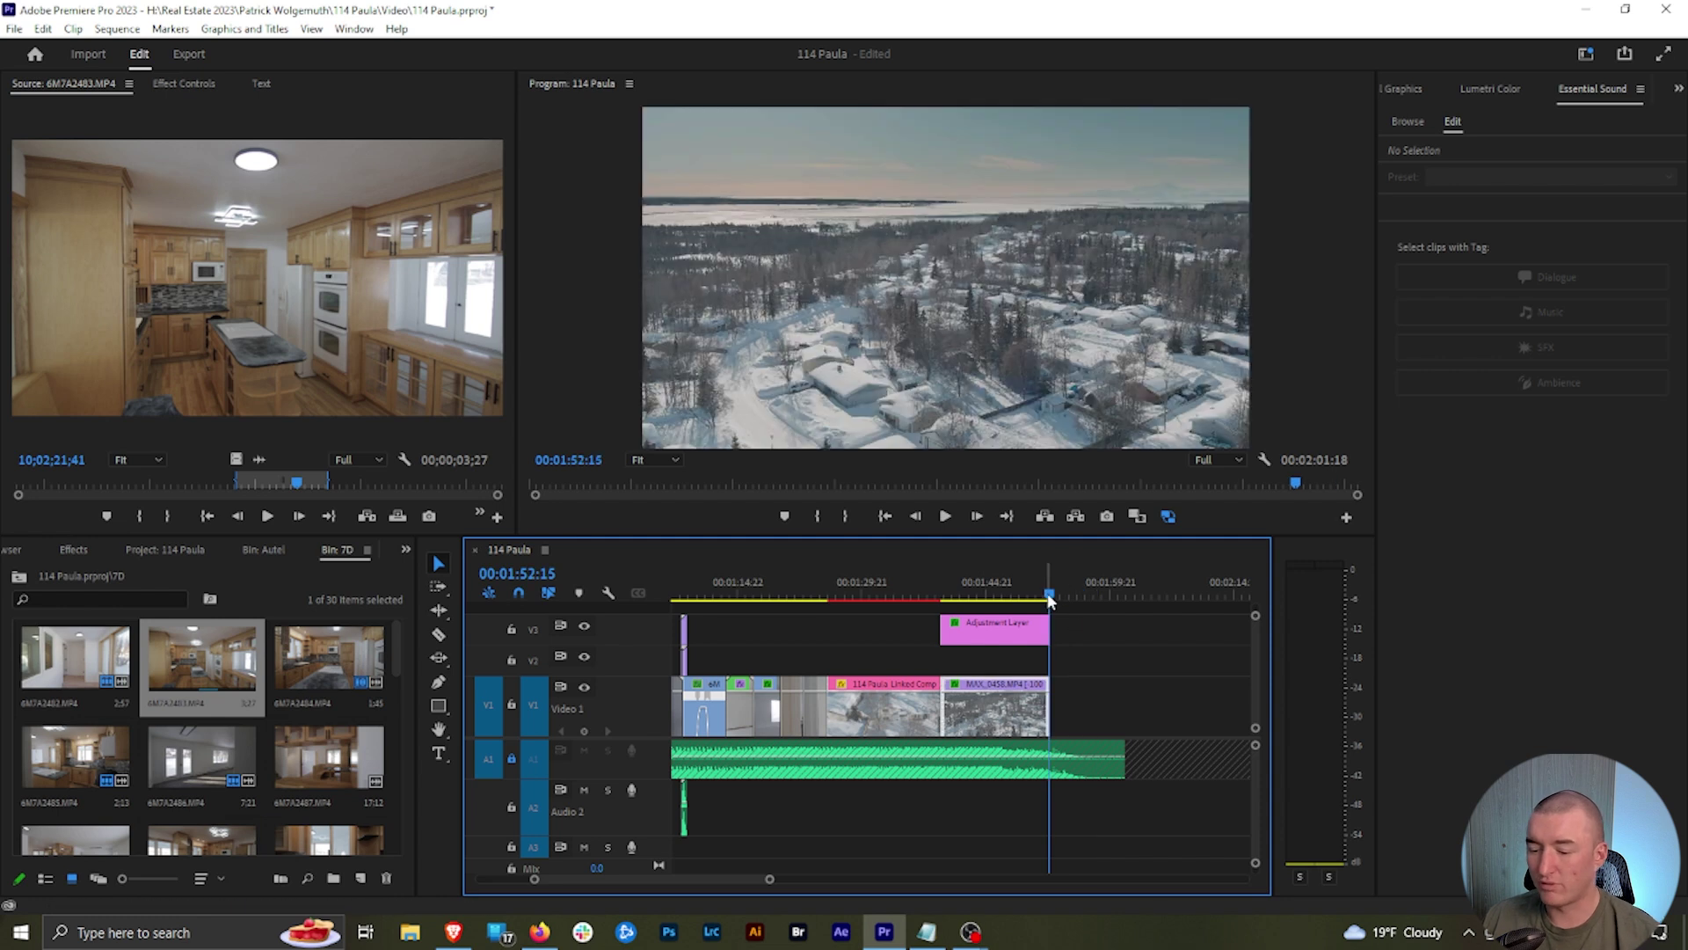
pyautogui.click(1032, 596)
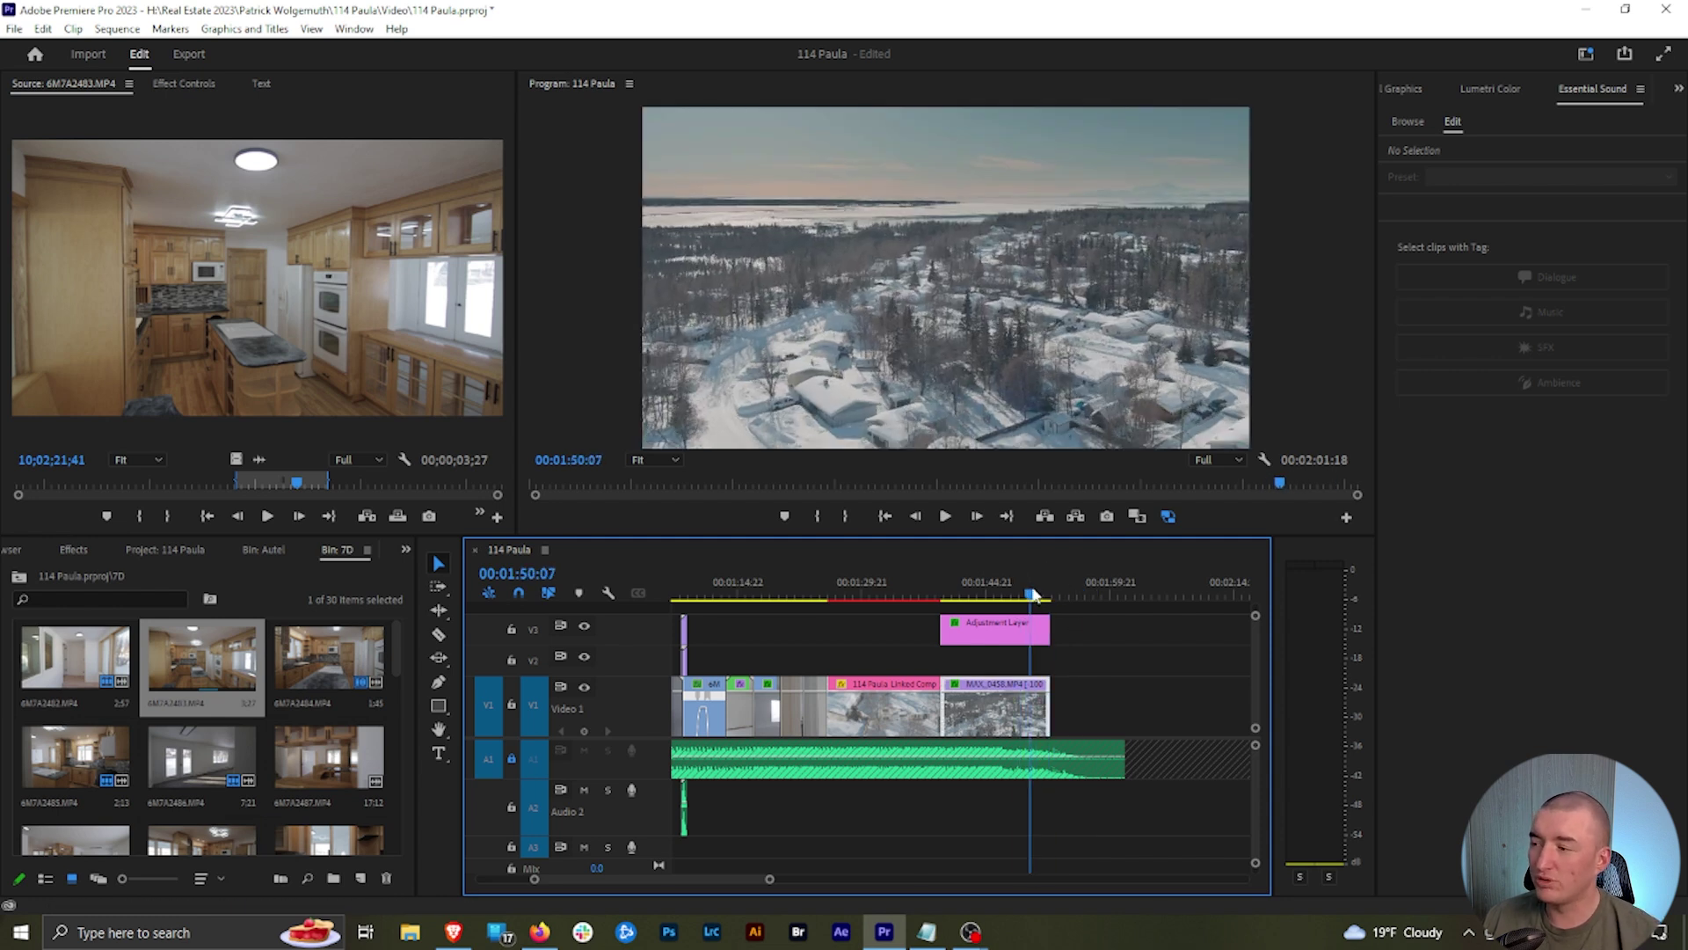
pyautogui.click(1048, 596)
pyautogui.moveTo(1051, 596); pyautogui.dragTo(1046, 598)
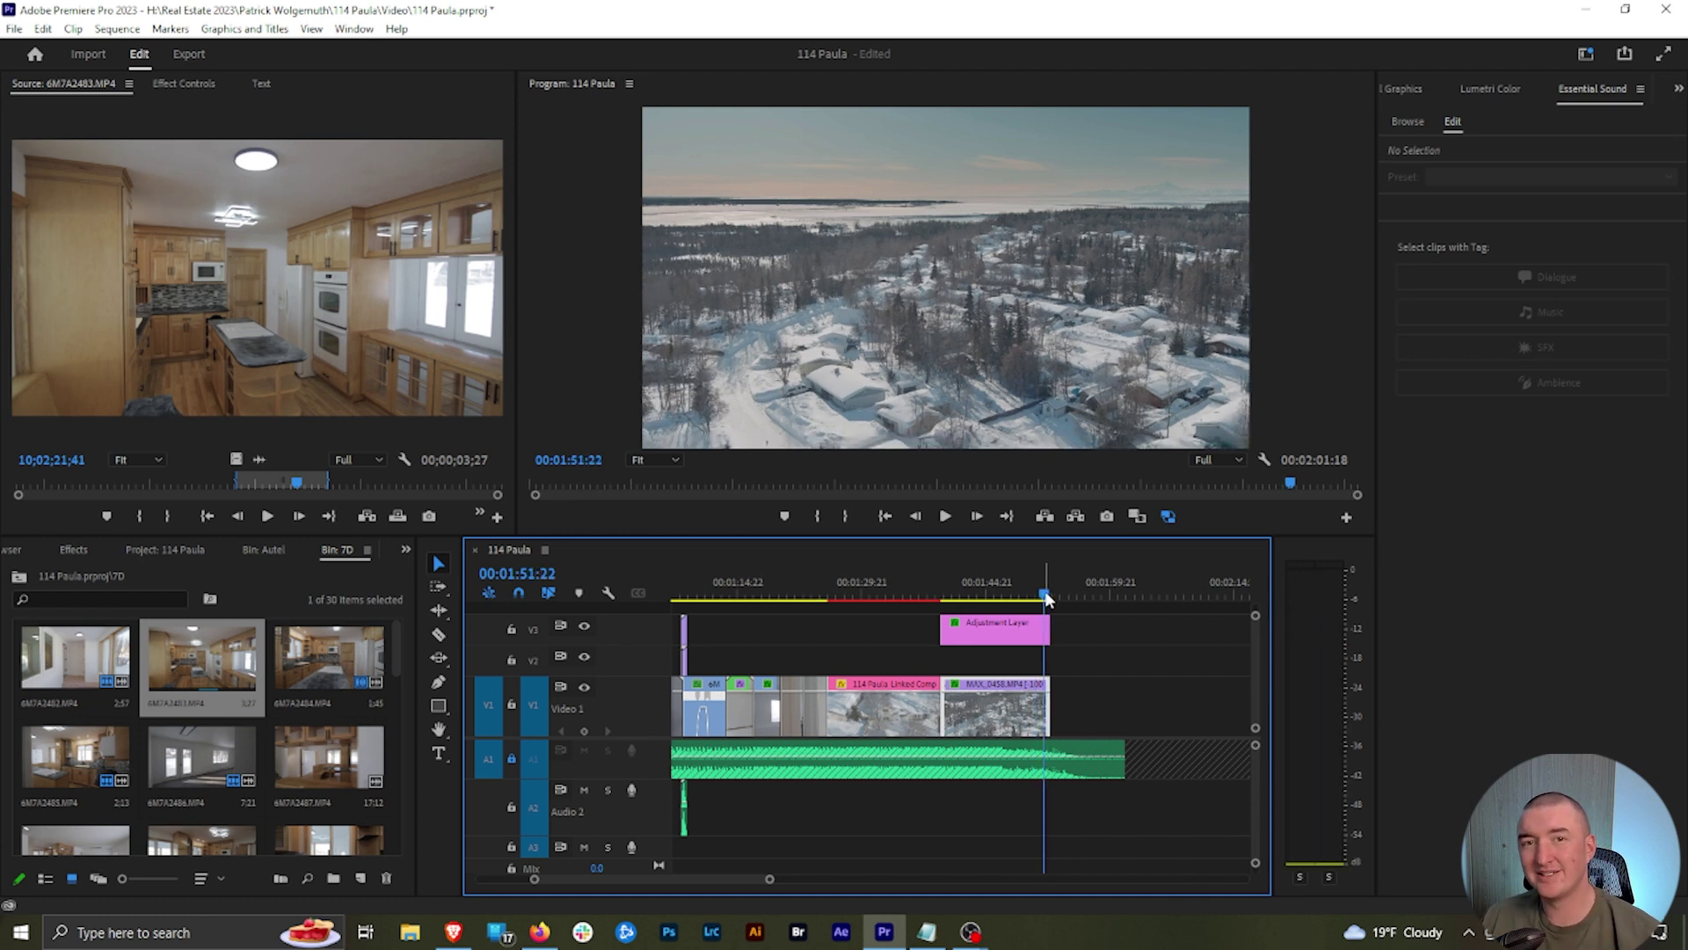
pyautogui.moveTo(1047, 597); pyautogui.dragTo(1036, 597)
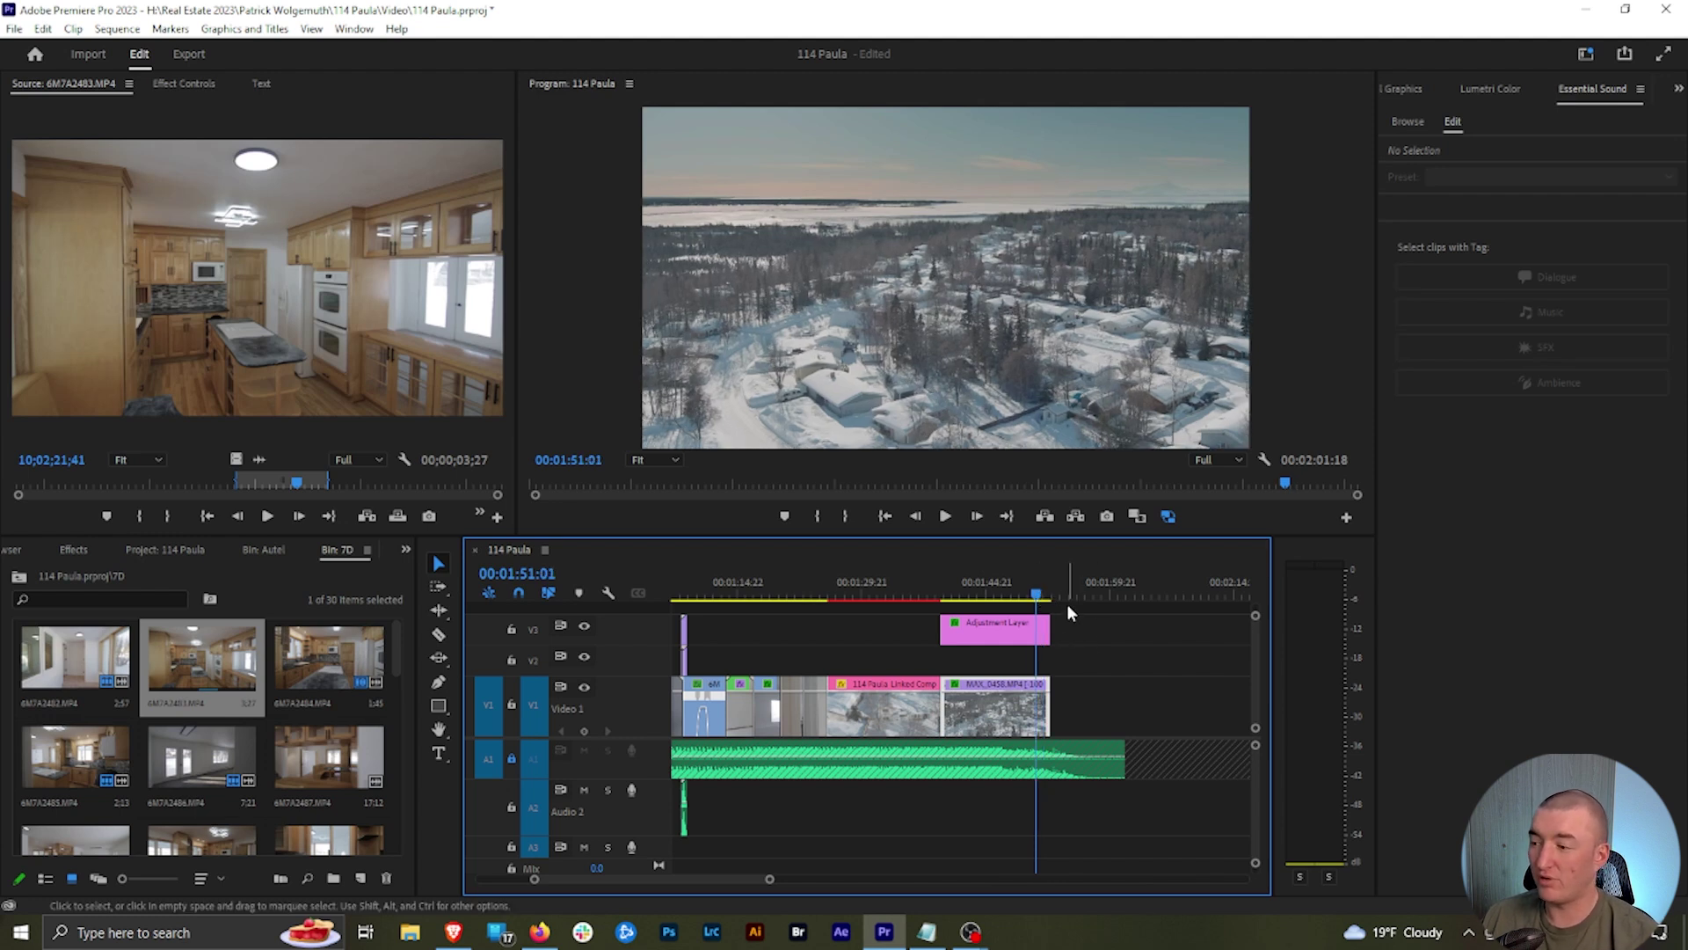
# Step: Overwrite the drone clip's tail with the kitchen clip at 00:01:51:01, undo it, and insert the kitchen clip at that point instead
pyautogui.press('.')
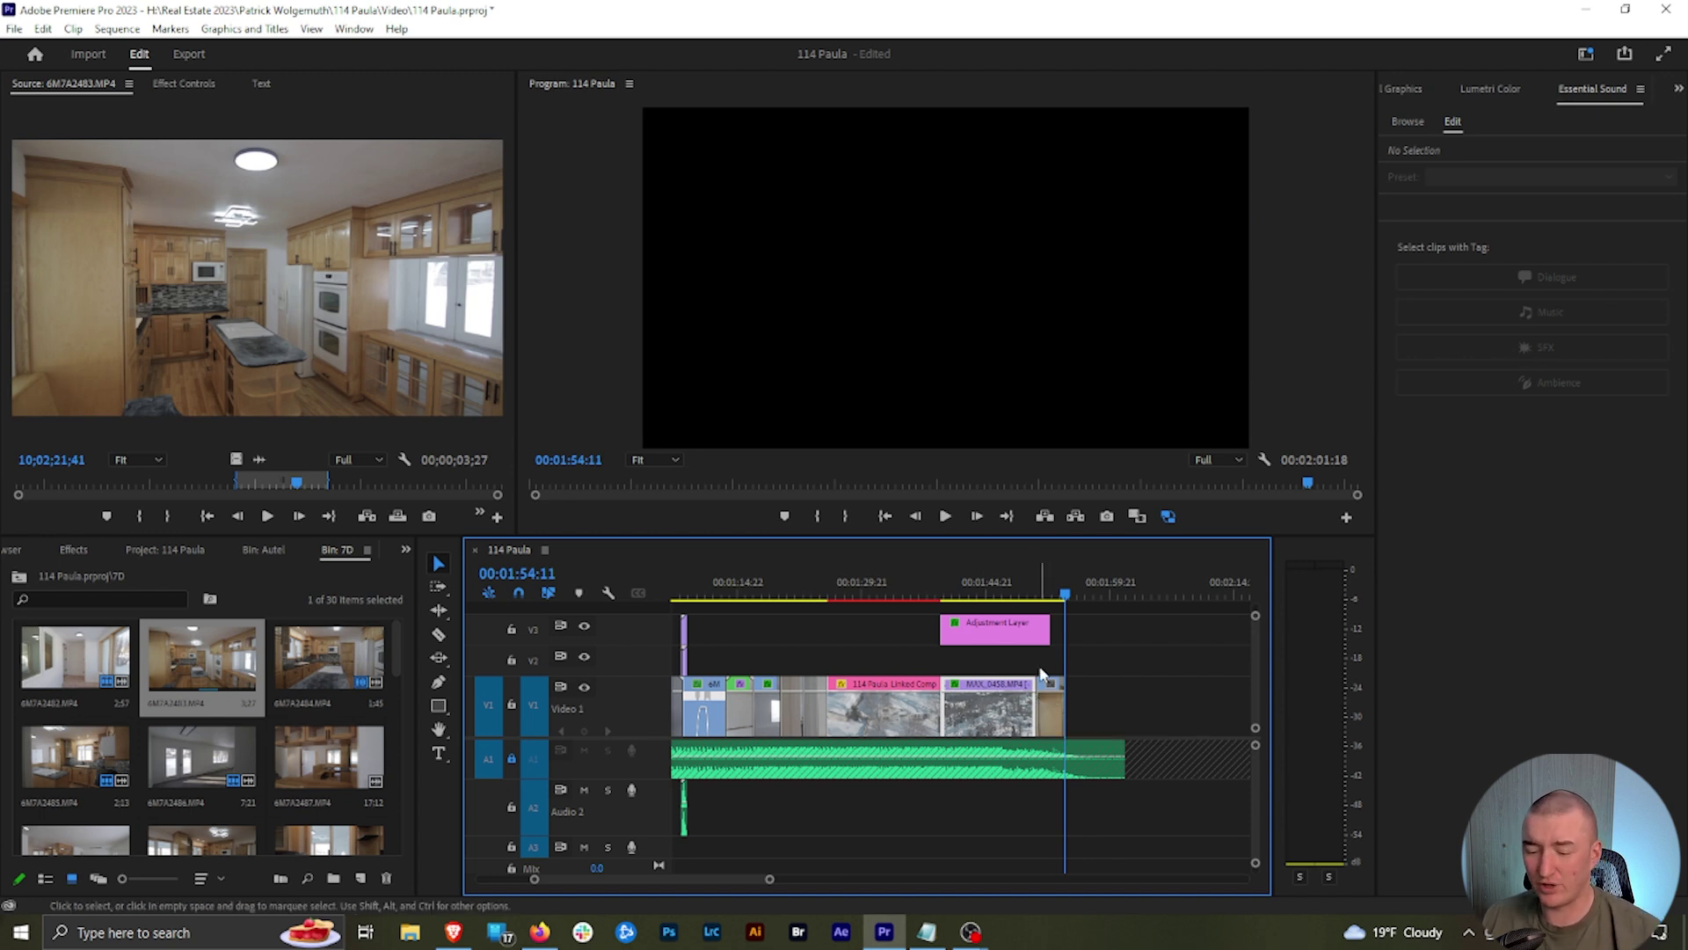
pyautogui.hotkey('ctrl', 'z')
pyautogui.hotkey('ctrl', 'shift', 'z')
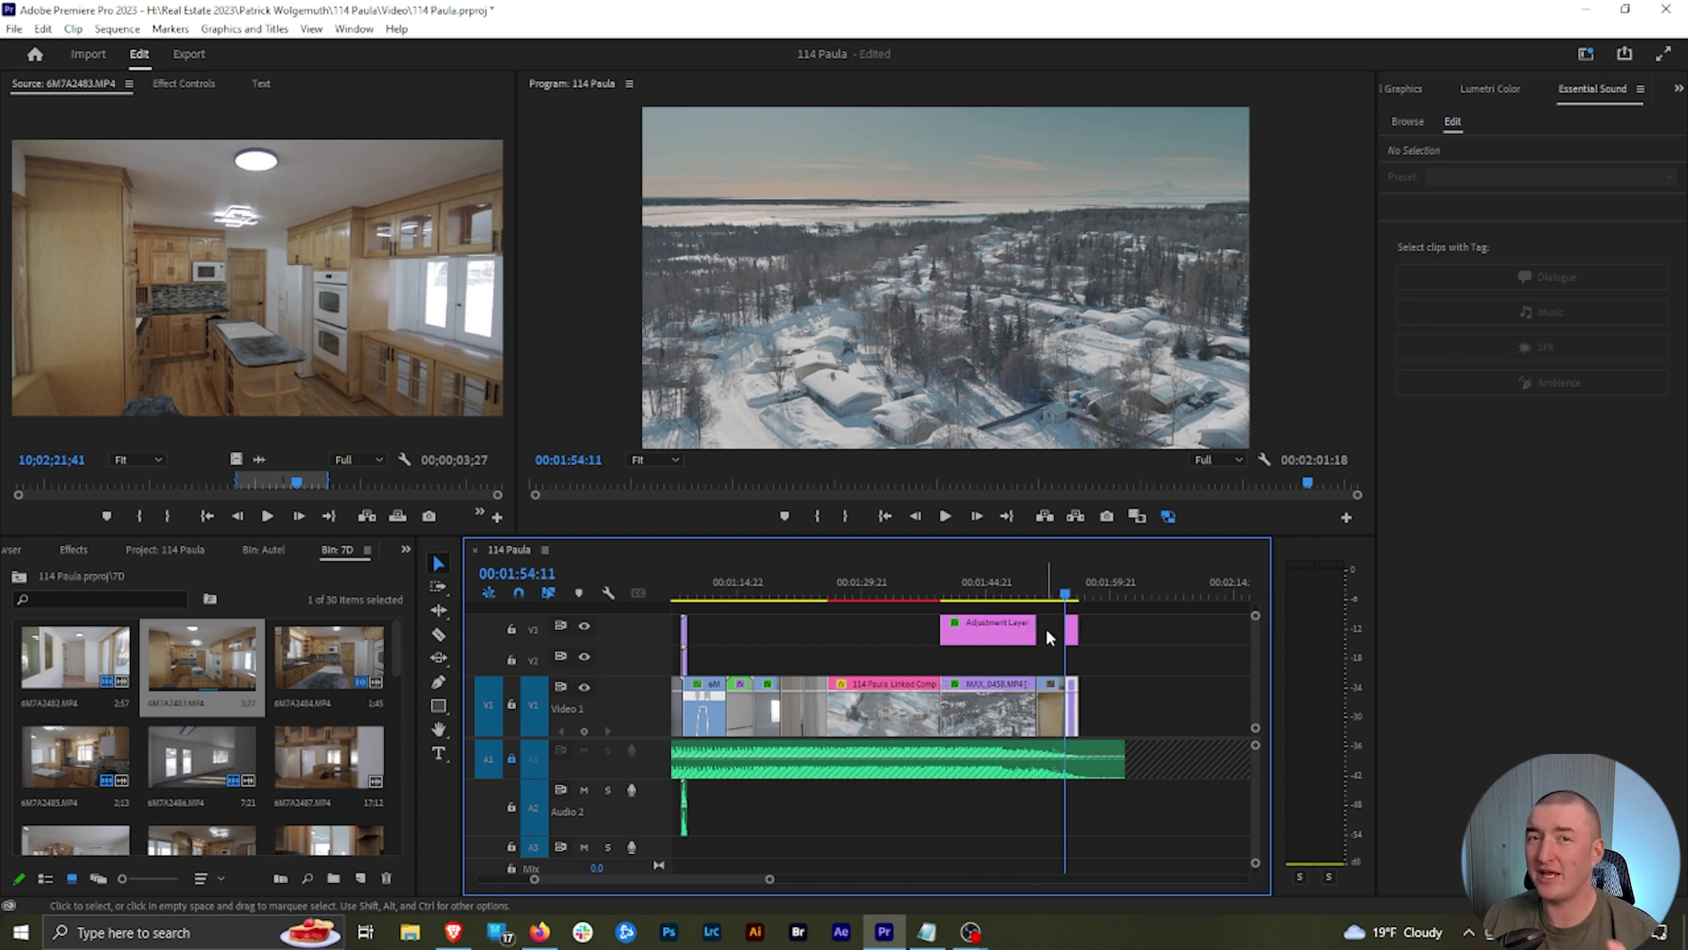